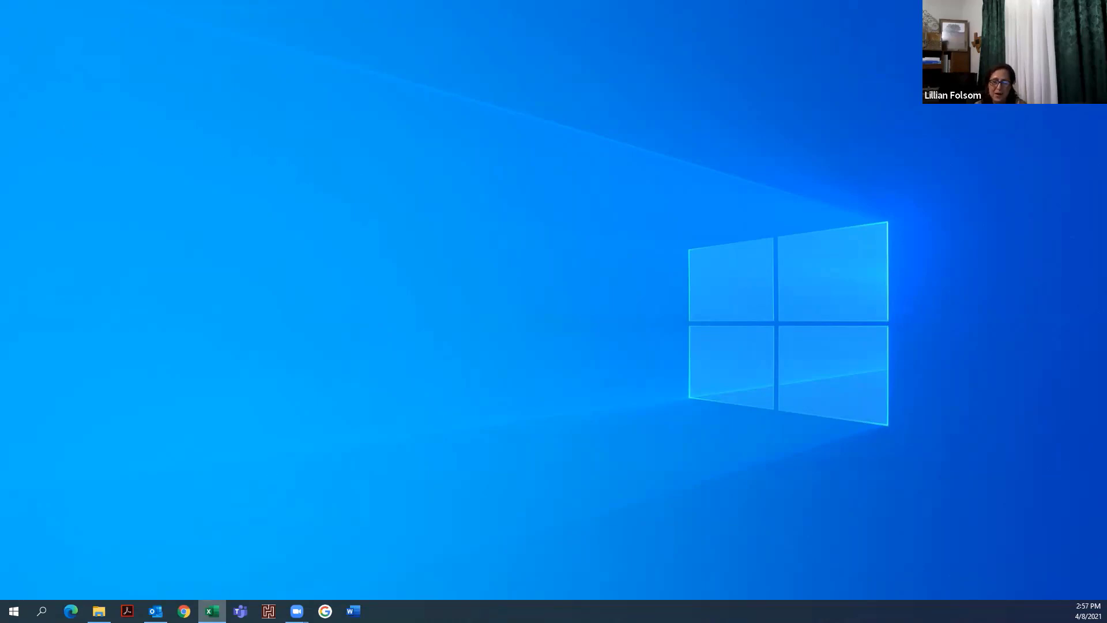
- Open the workbook and format the data range B7:J17 as a table with headers using Table Style Light 16
left_click(212, 611)
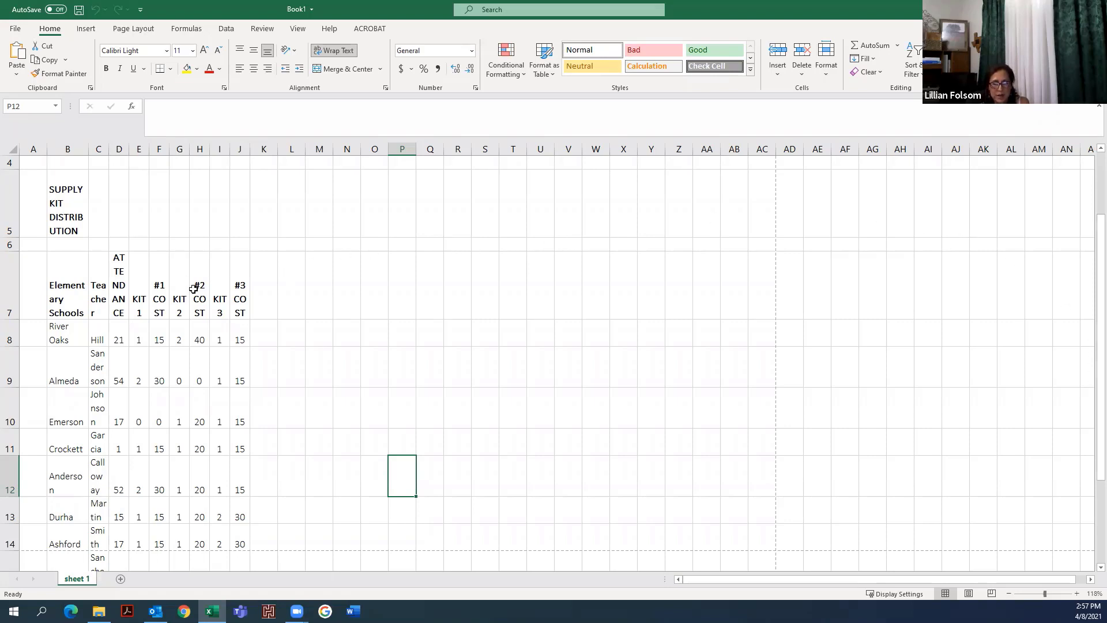
left_click(59, 281)
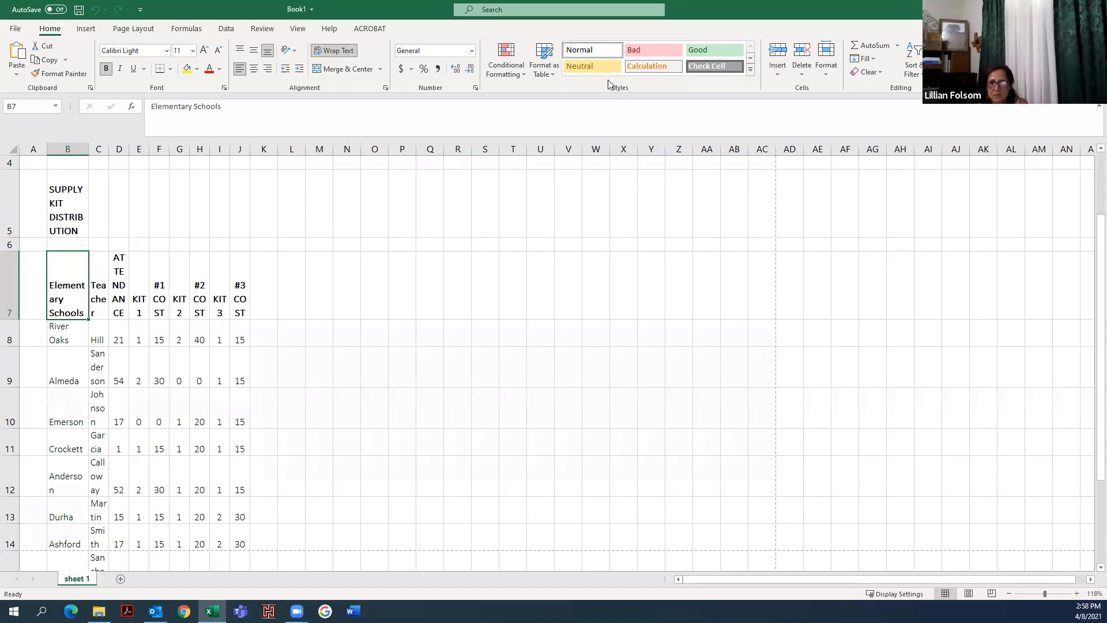
left_click(553, 78)
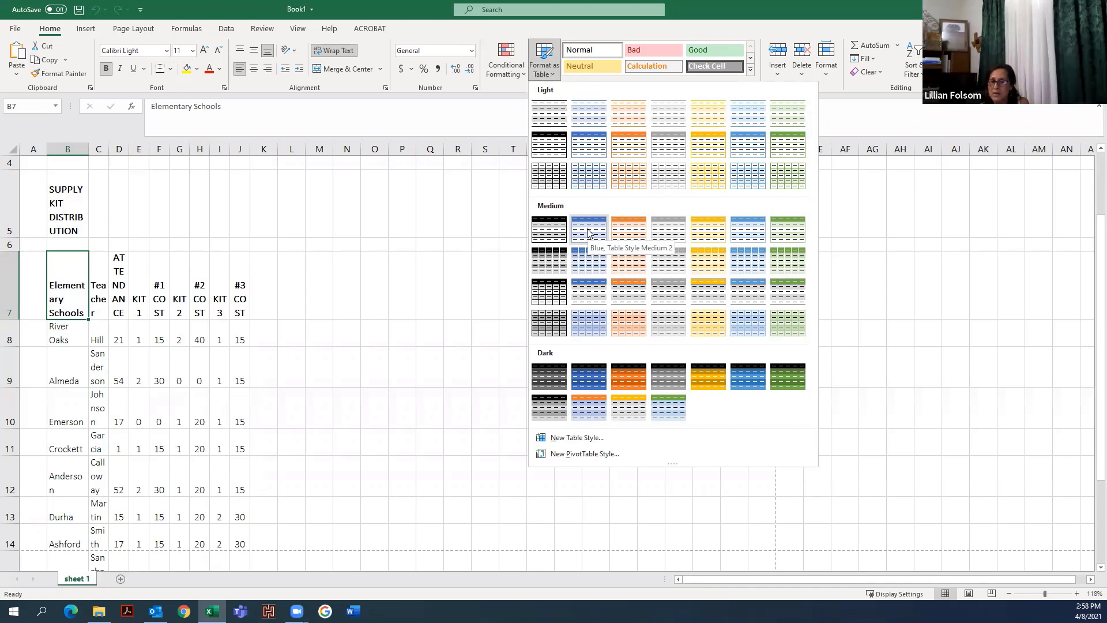
left_click(584, 176)
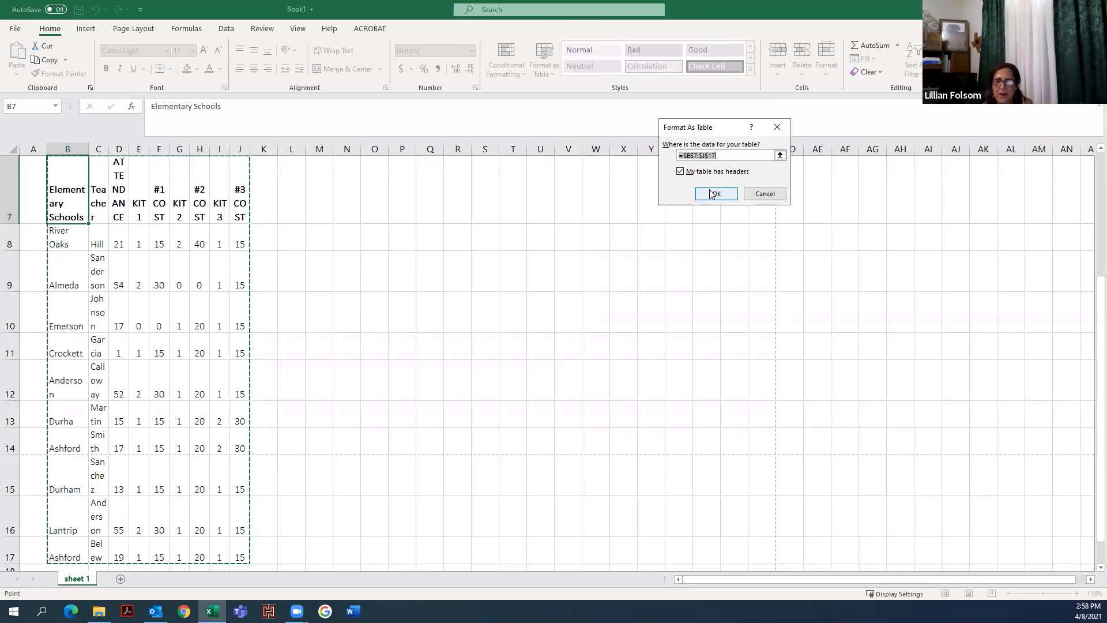
left_click(713, 194)
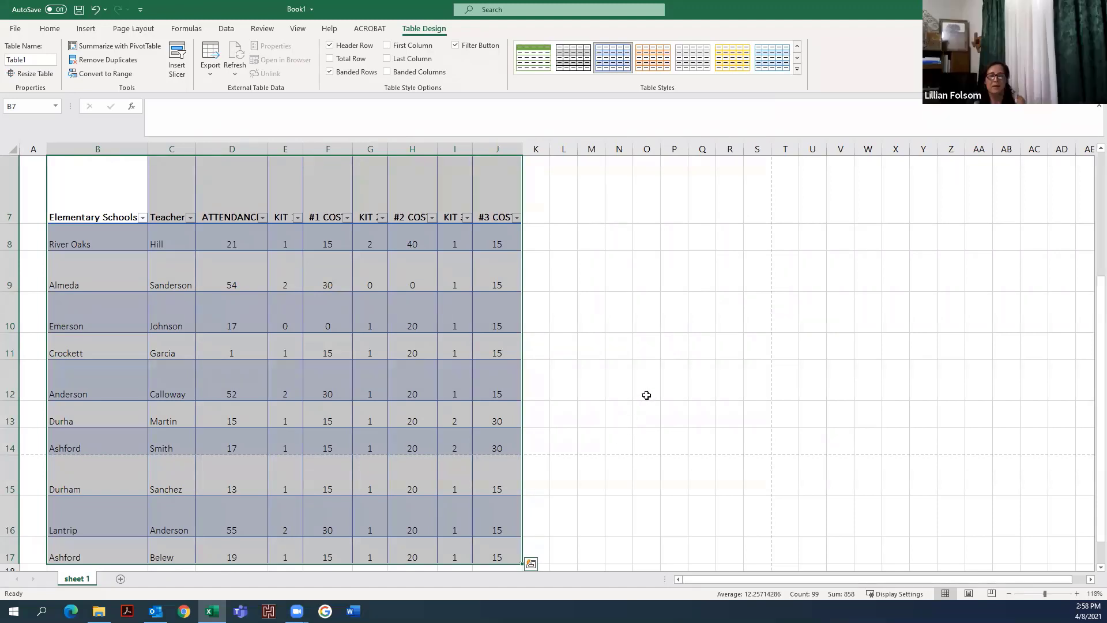
- Filter the Elementary Schools column to show only Durha and Durham
scroll(645, 396, "up", 2)
scroll(648, 394, "down", 1)
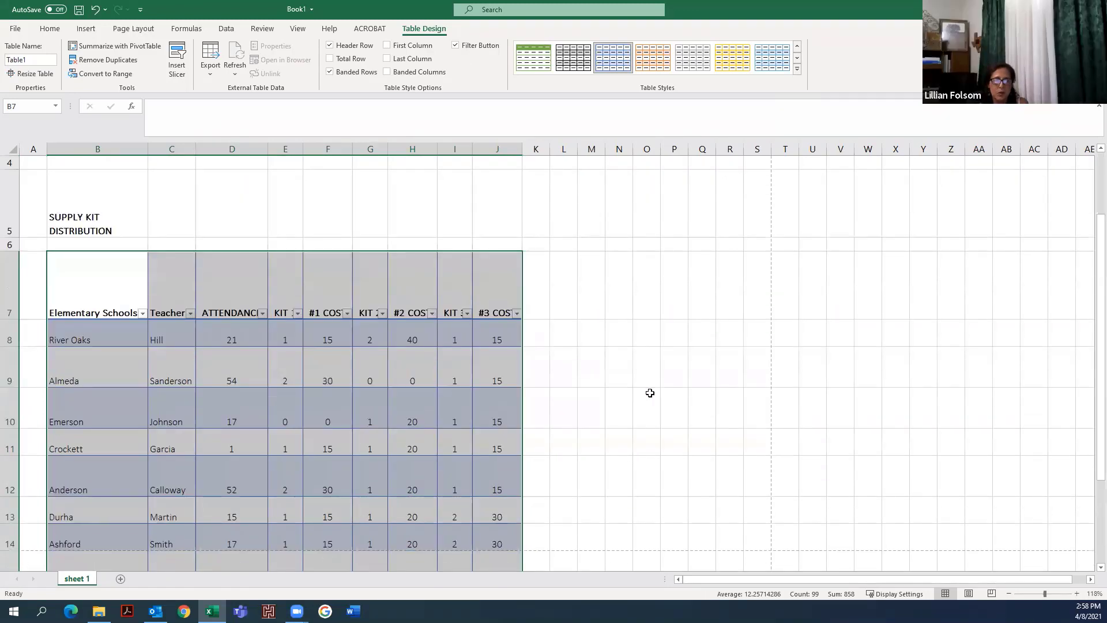
scroll(649, 393, "down", 1)
scroll(651, 391, "up", 1)
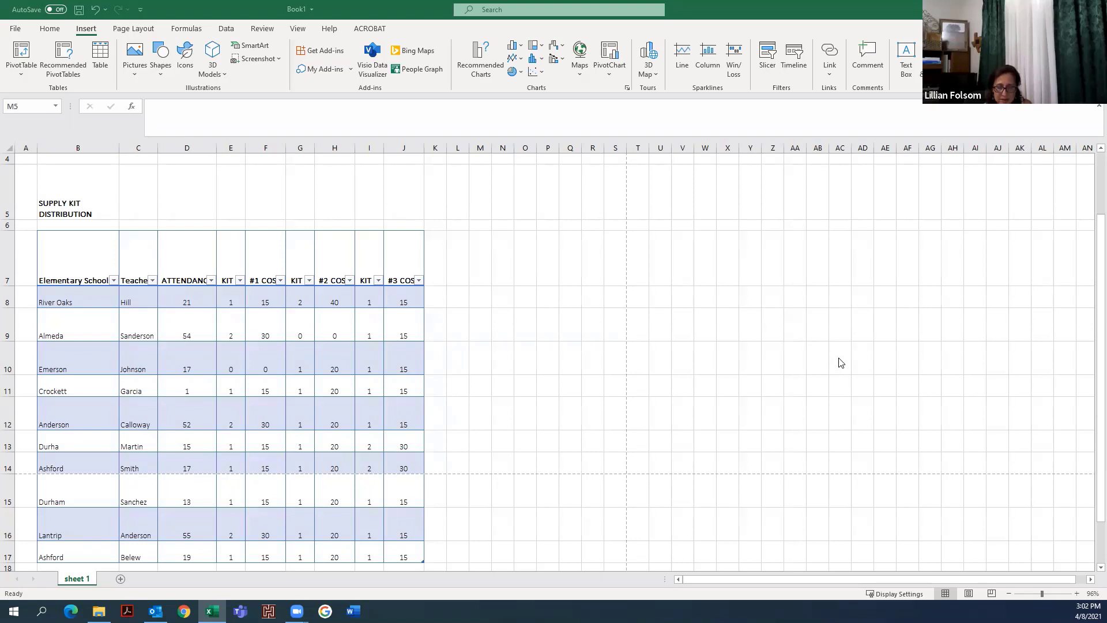
left_click(114, 281)
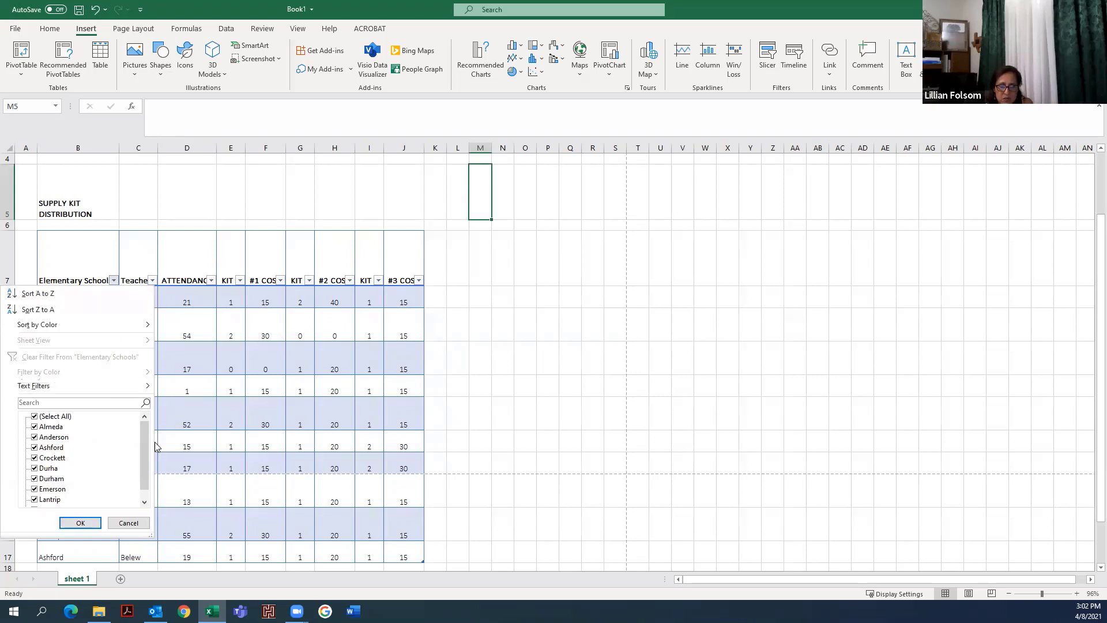
mouse_move(145, 433)
left_mouse_down()
mouse_move(145, 452)
mouse_move(147, 426)
left_mouse_up()
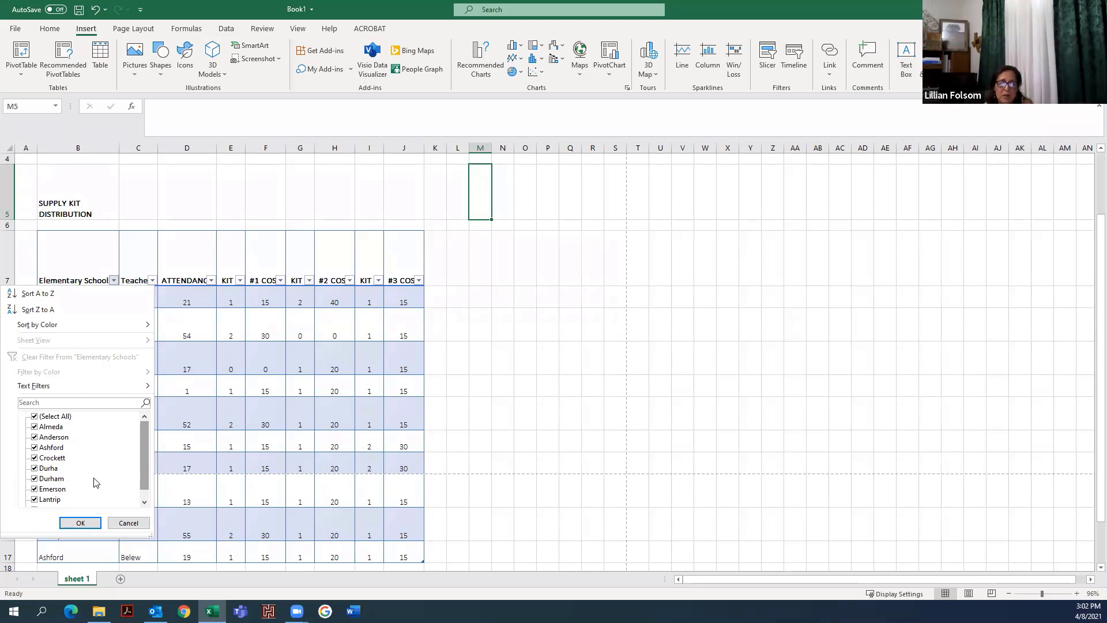
left_click(35, 416)
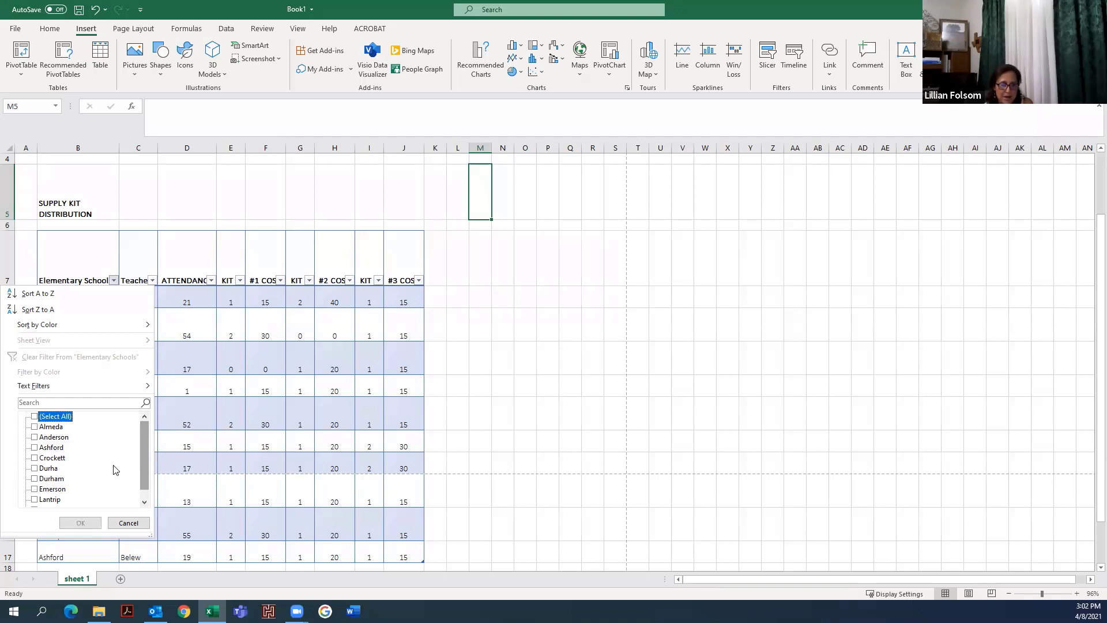
left_click(34, 468)
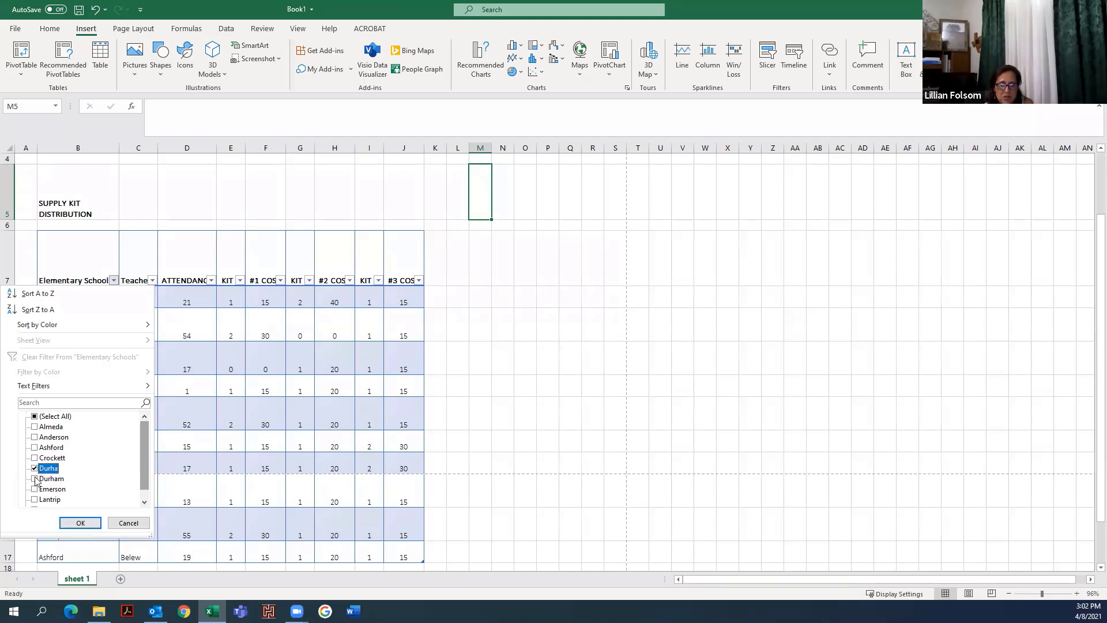
left_click(81, 523)
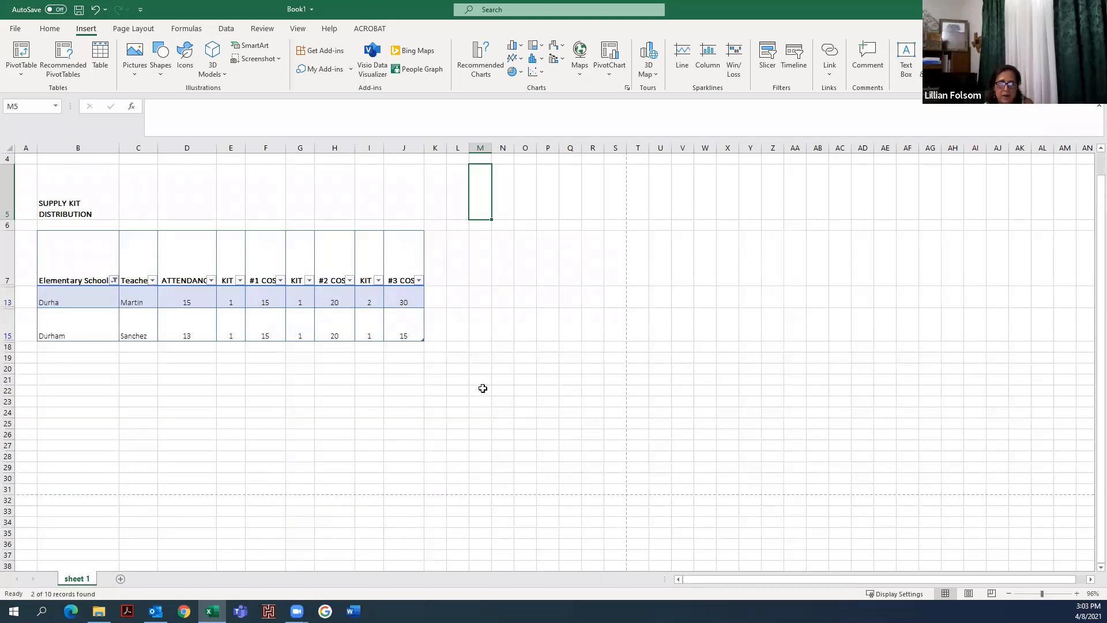
- Correct the school name in cell B13 to Durham
left_click(77, 302)
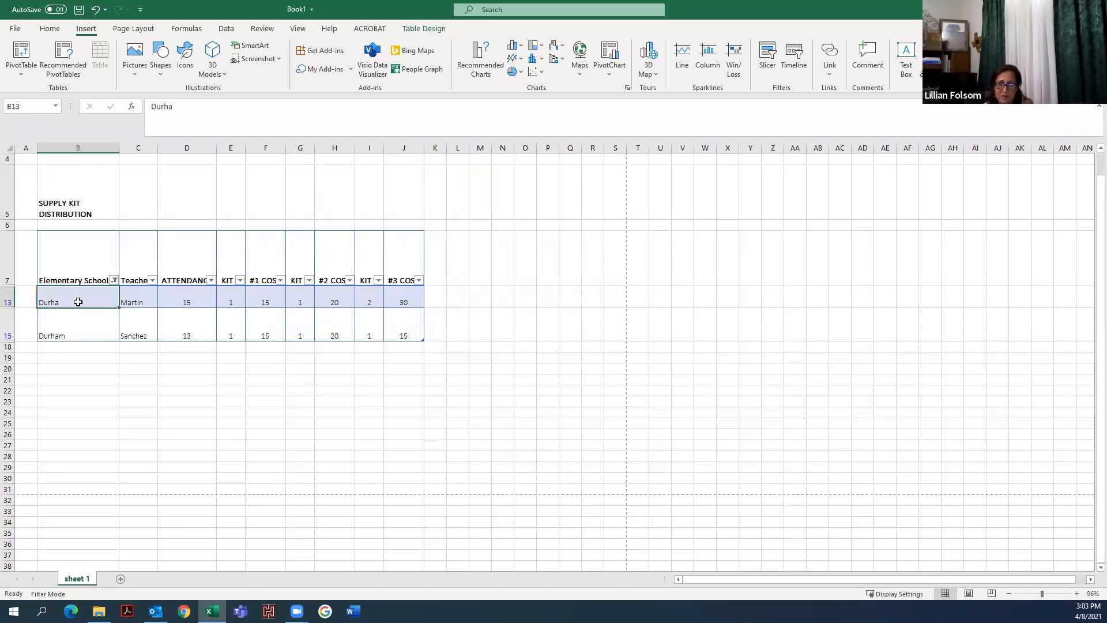
left_click(194, 105)
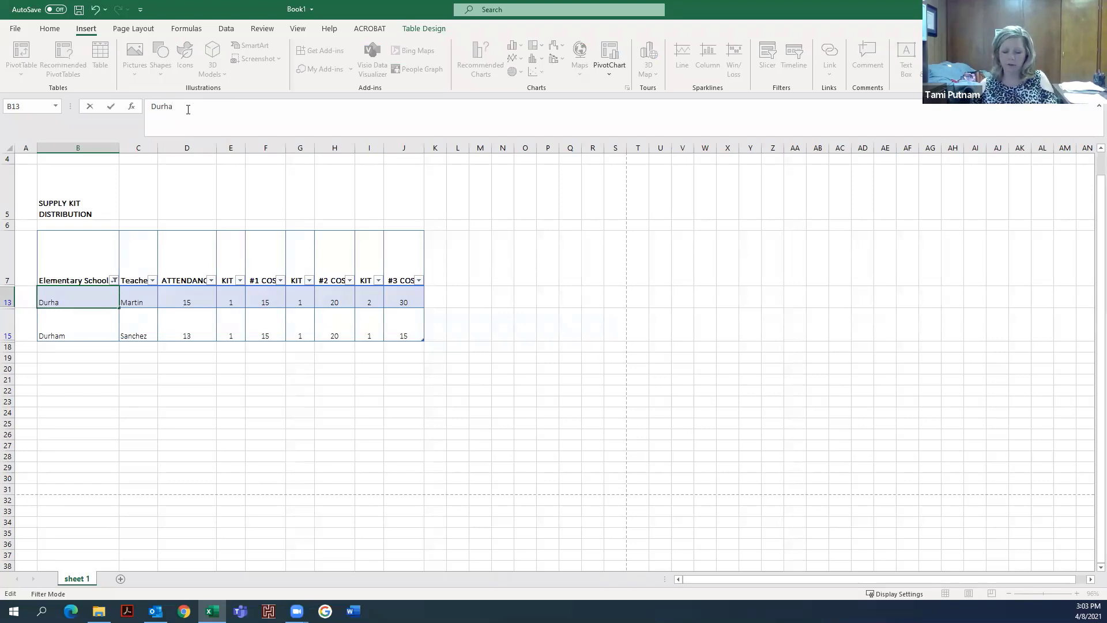
type("m")
left_click(71, 386)
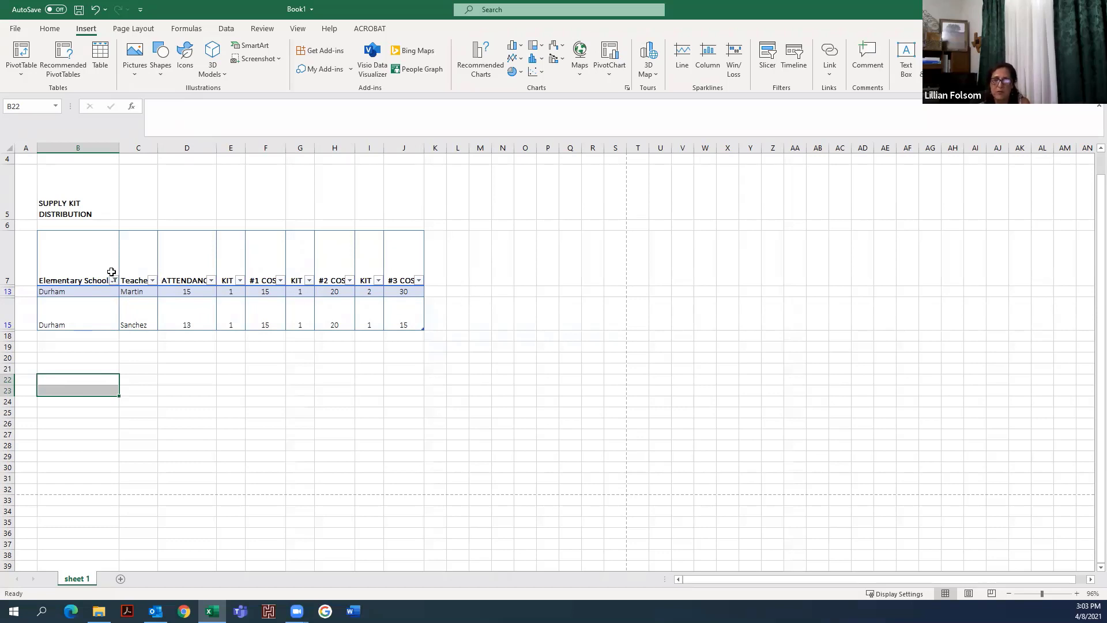
- Clear the Elementary Schools filter so all schools are selected again
mouse_move(114, 283)
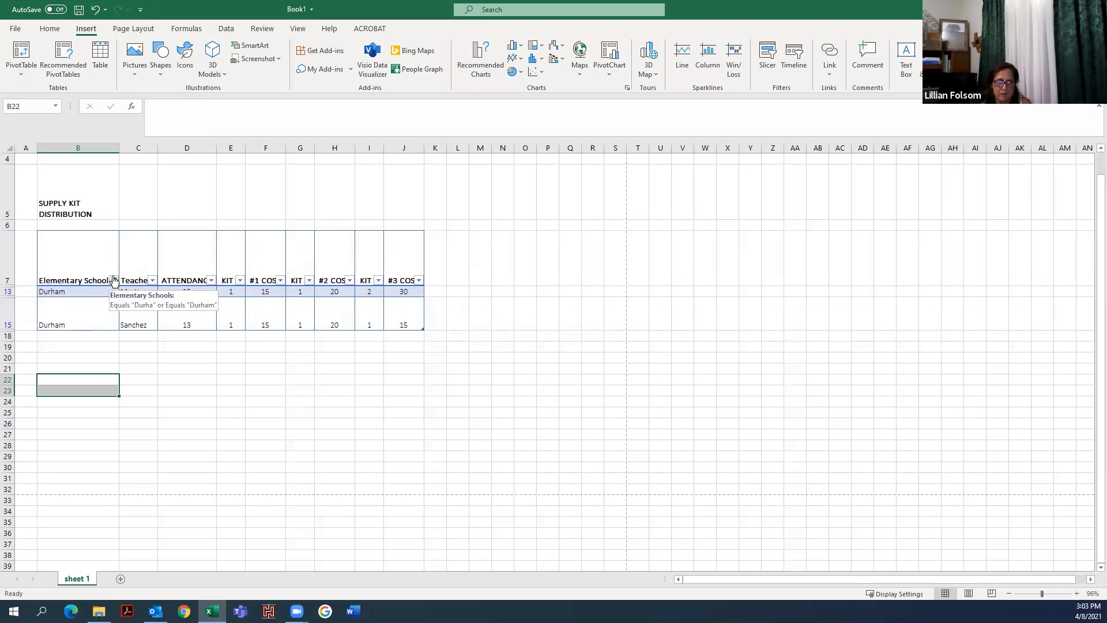
left_click(113, 280)
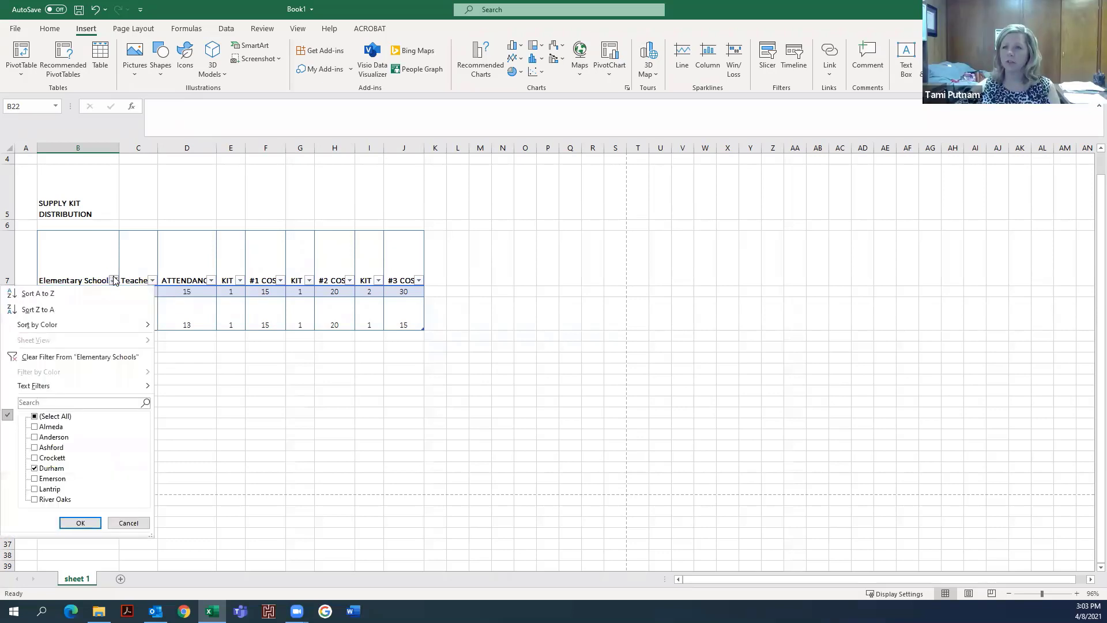
left_click(40, 416)
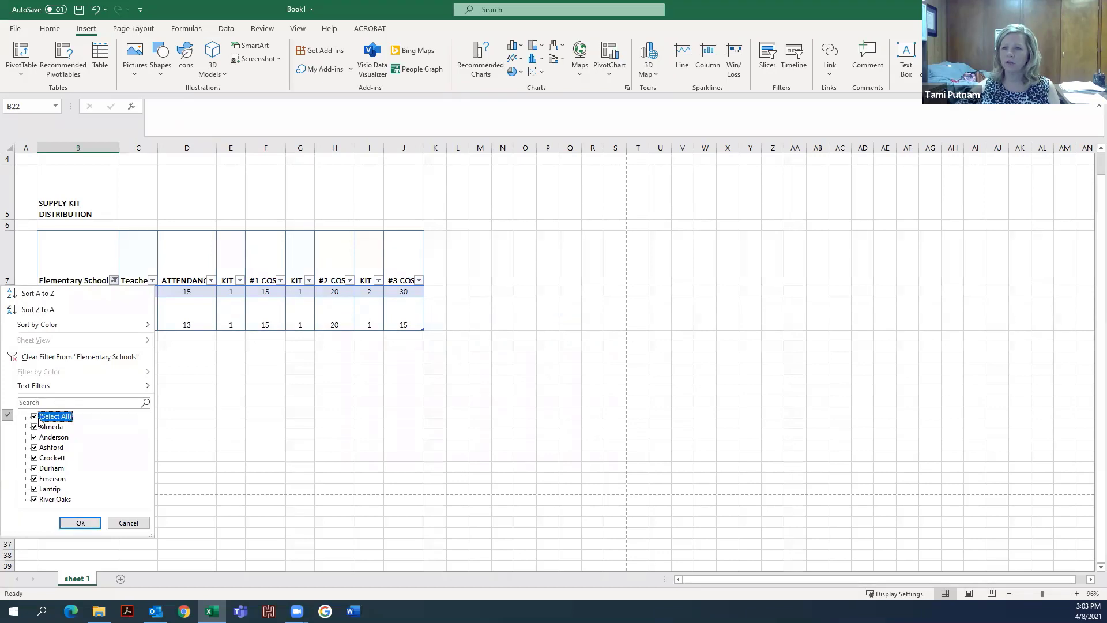
left_click(83, 522)
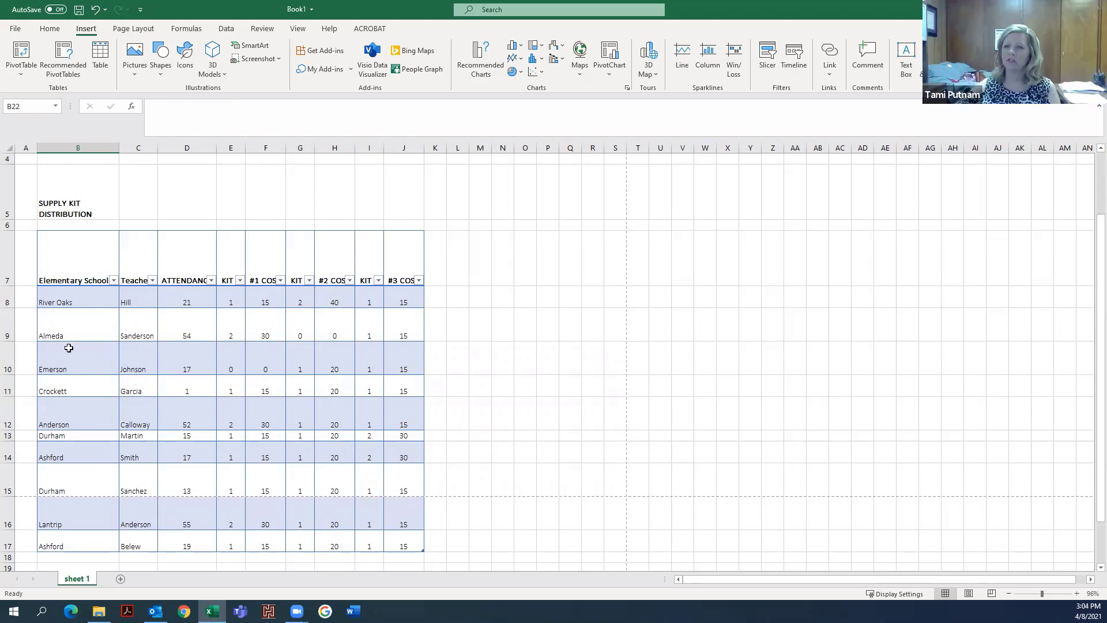
- Filter the Elementary Schools column to show only Emerson
left_click(67, 368)
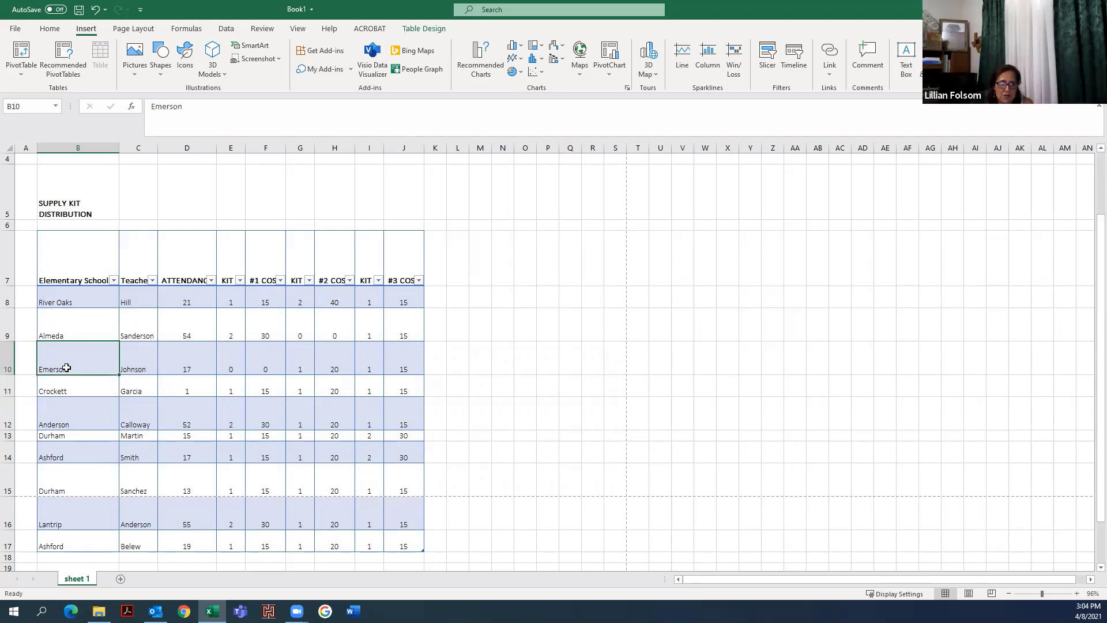
left_click(114, 280)
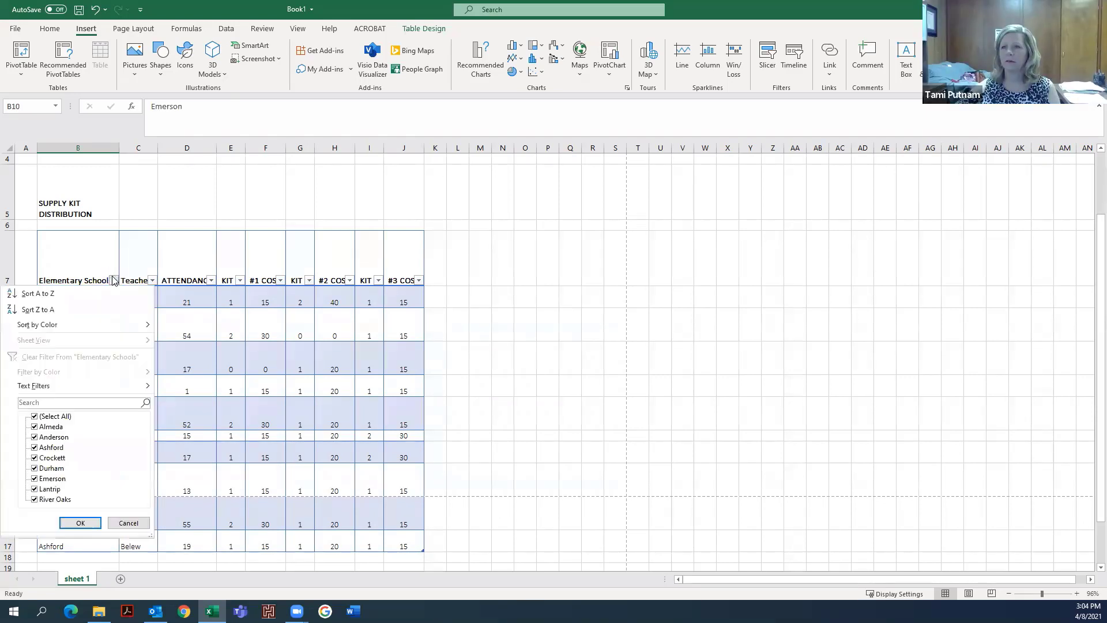
left_click(34, 415)
left_click(34, 478)
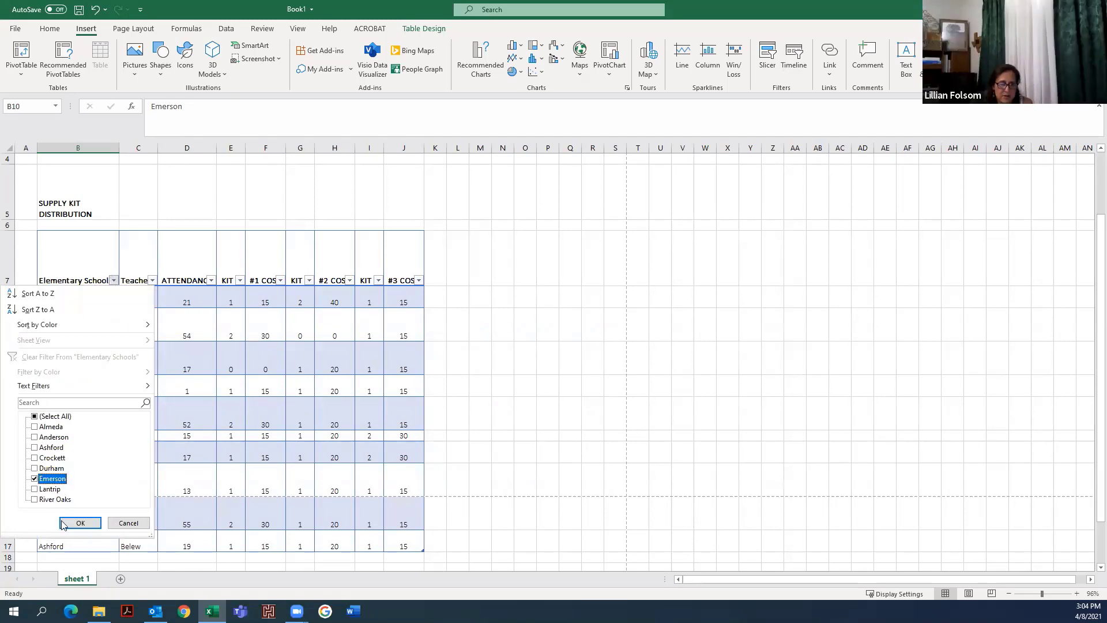
left_click(84, 522)
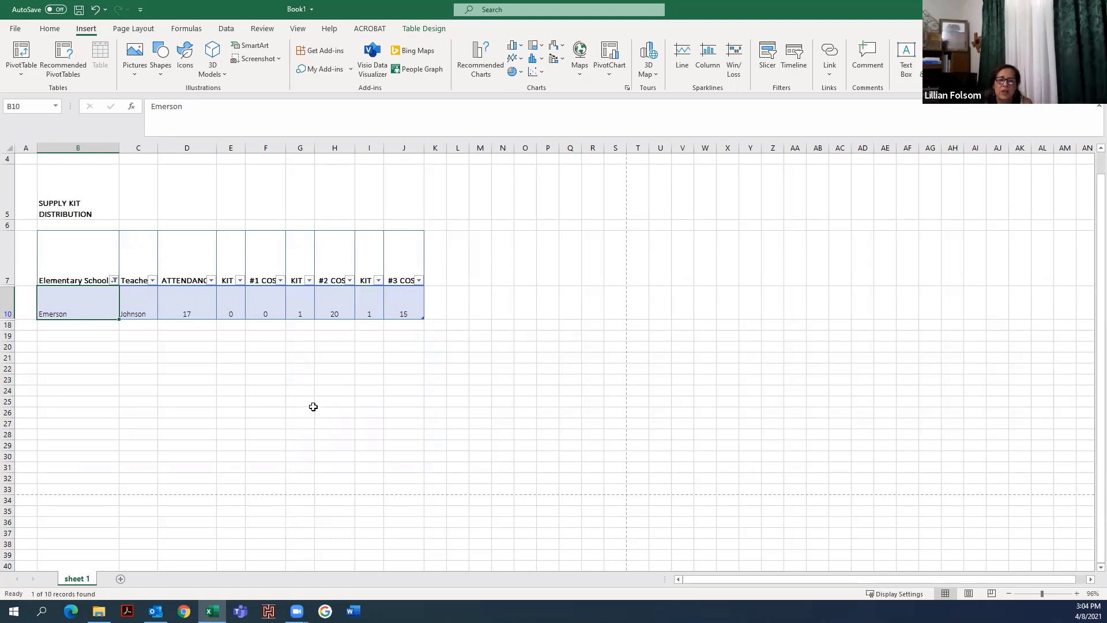
- Reselect all schools in the Elementary Schools filter
left_click(114, 280)
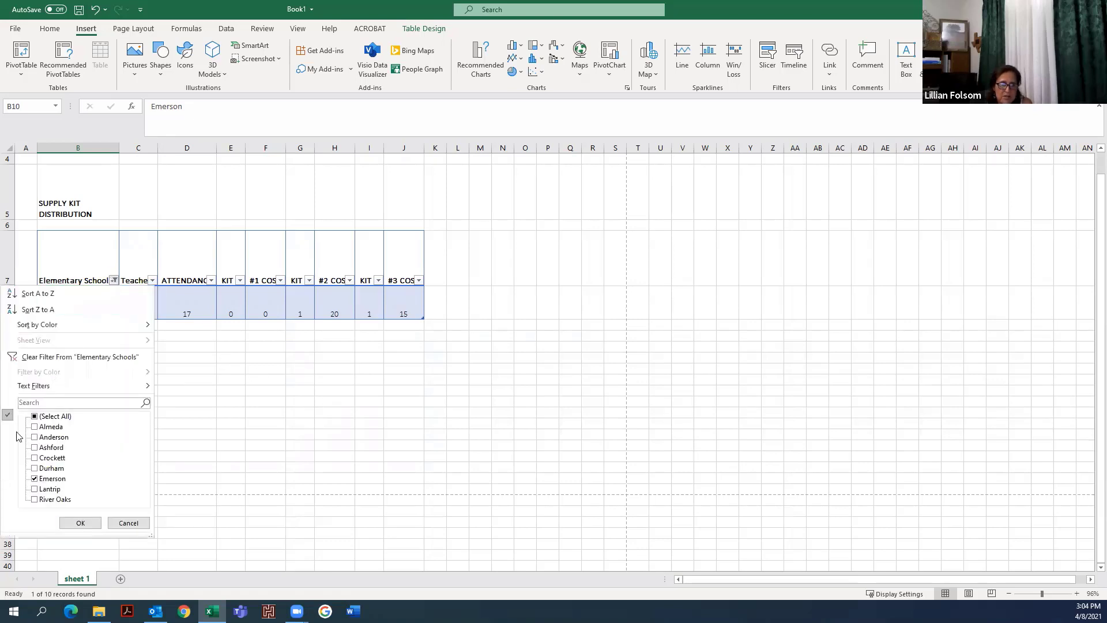
left_click(34, 415)
left_click(93, 520)
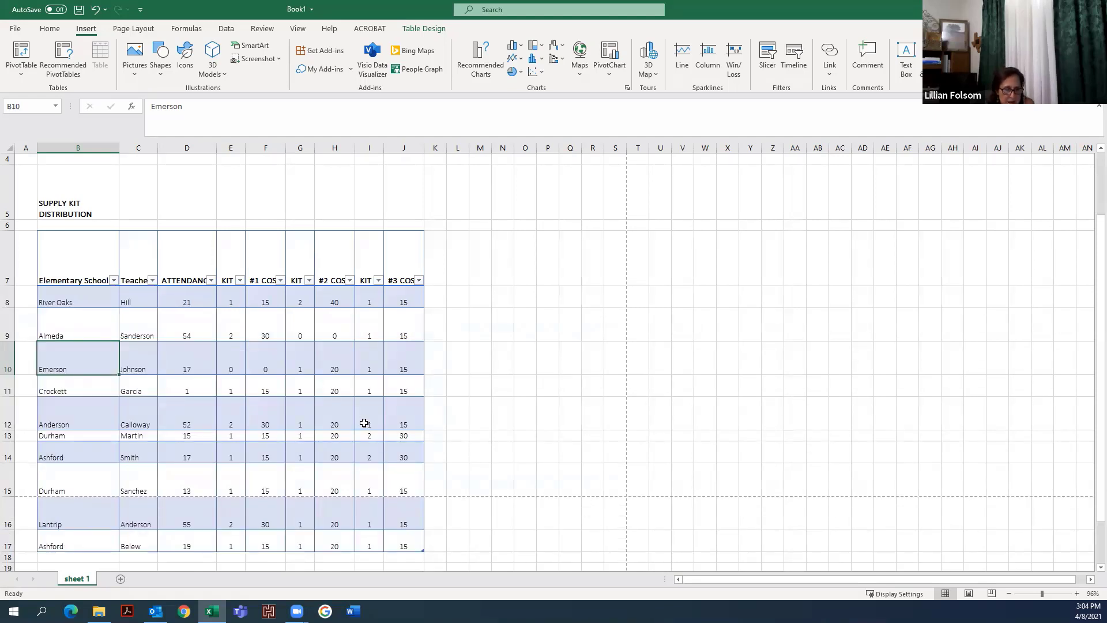
- Filter the Elementary Schools column to show only Ashford
scroll(364, 422, "down", 1)
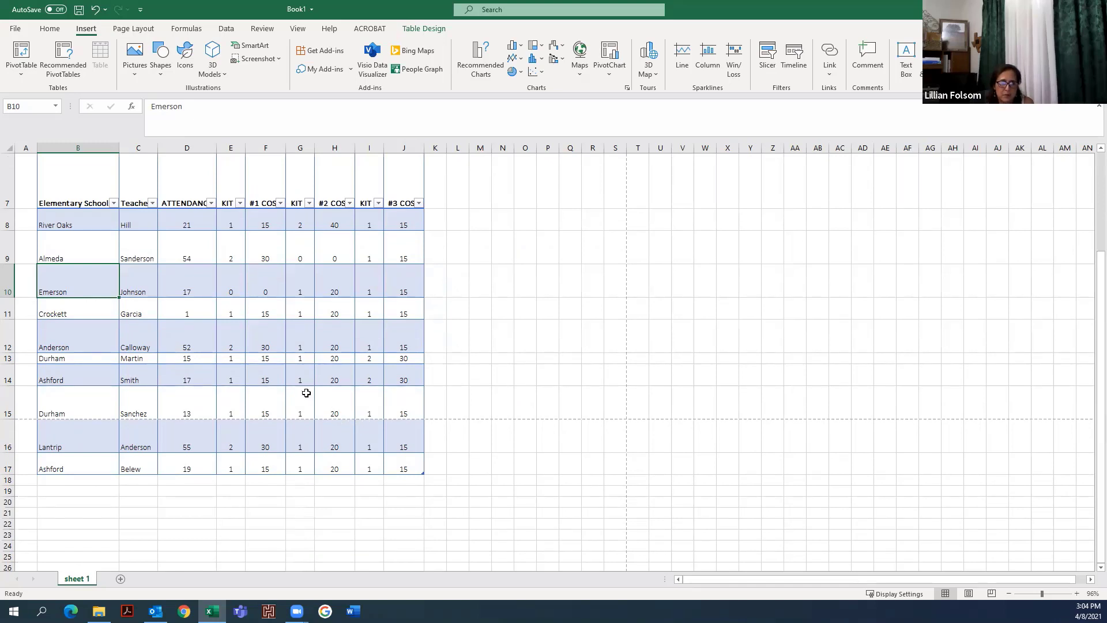
left_click(113, 203)
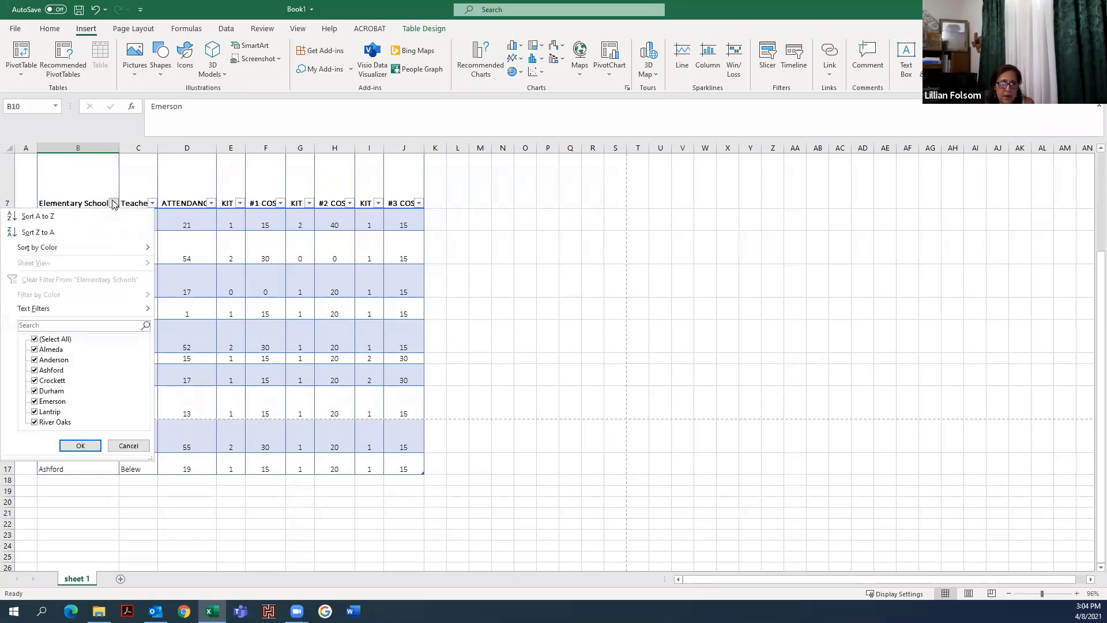
left_click(35, 340)
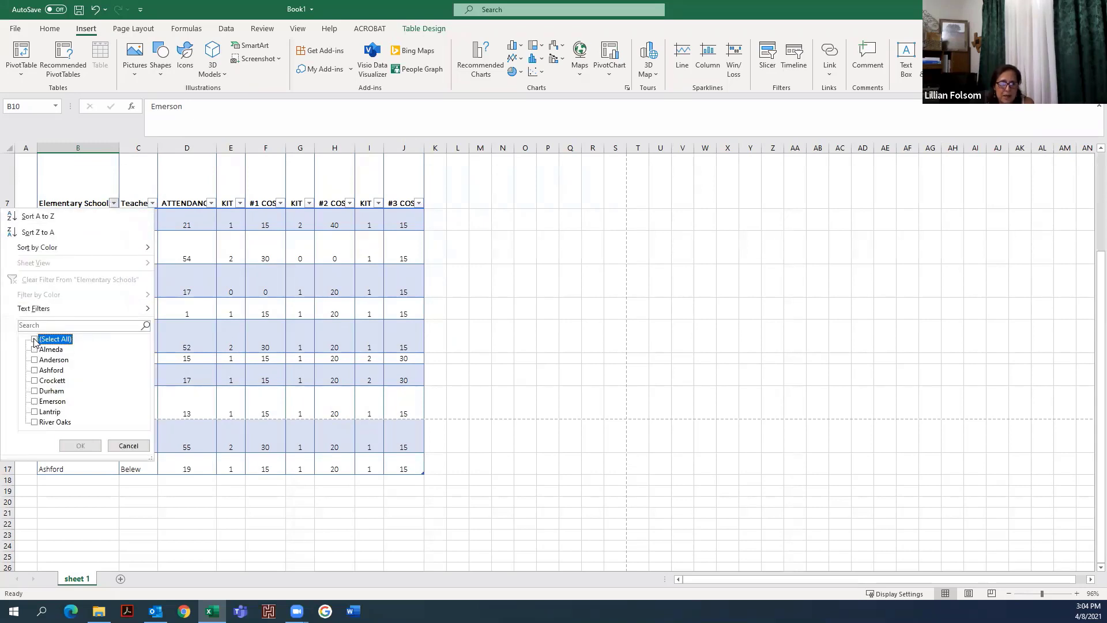
left_click(35, 370)
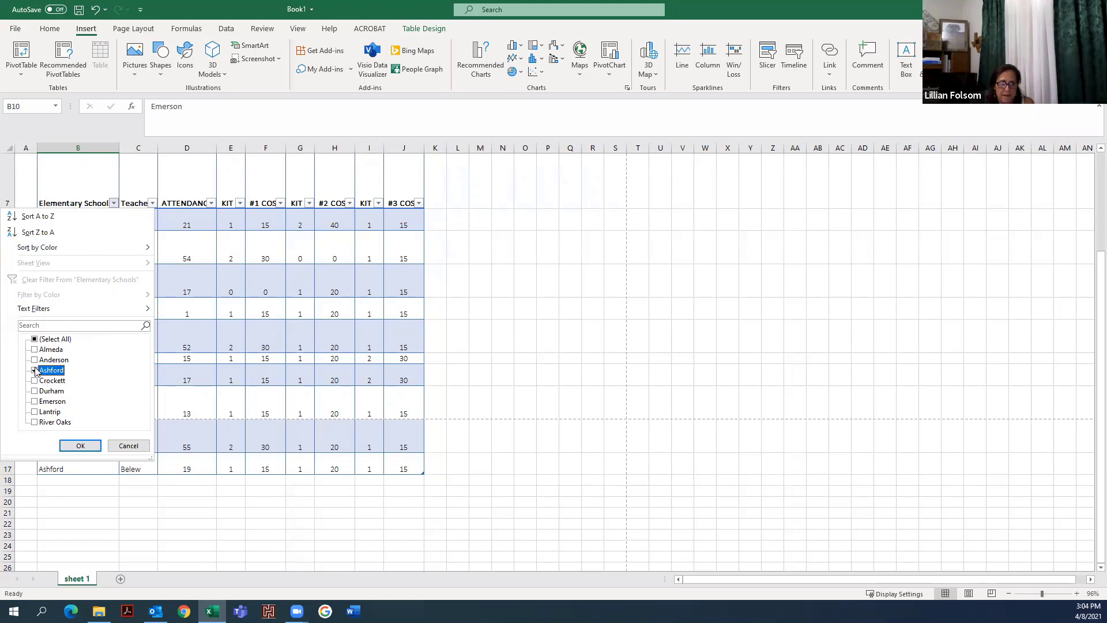
left_click(78, 444)
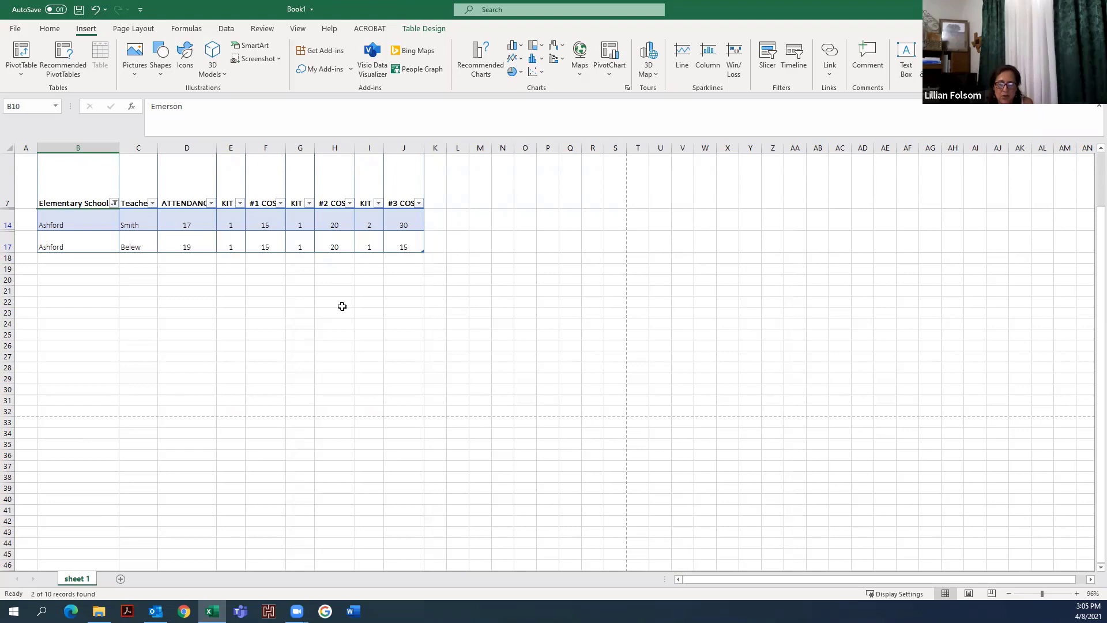
- Select the attendance values of the filtered Ashford rows to view their total
left_click(187, 220)
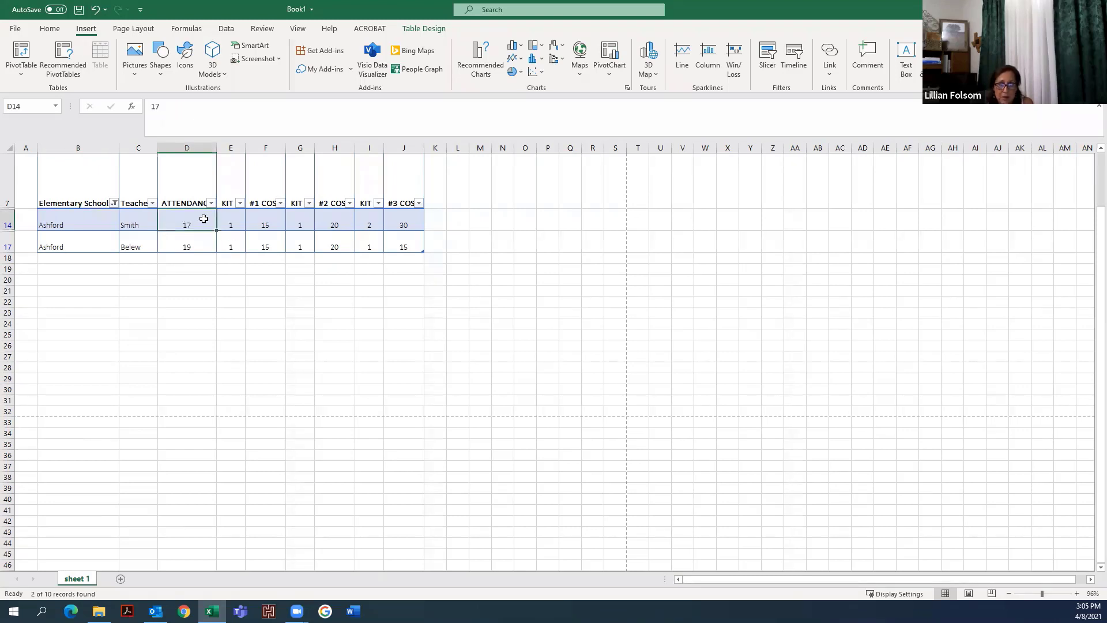
left_click_drag(205, 219, 200, 244)
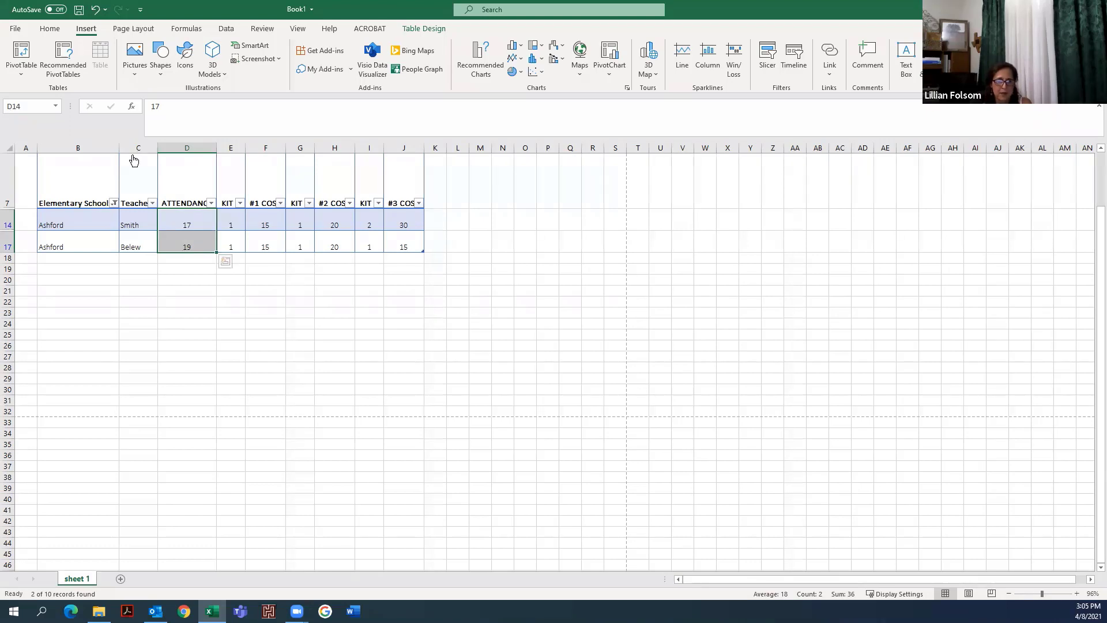
- Clear the Elementary Schools filter to show every school again
left_click(115, 202)
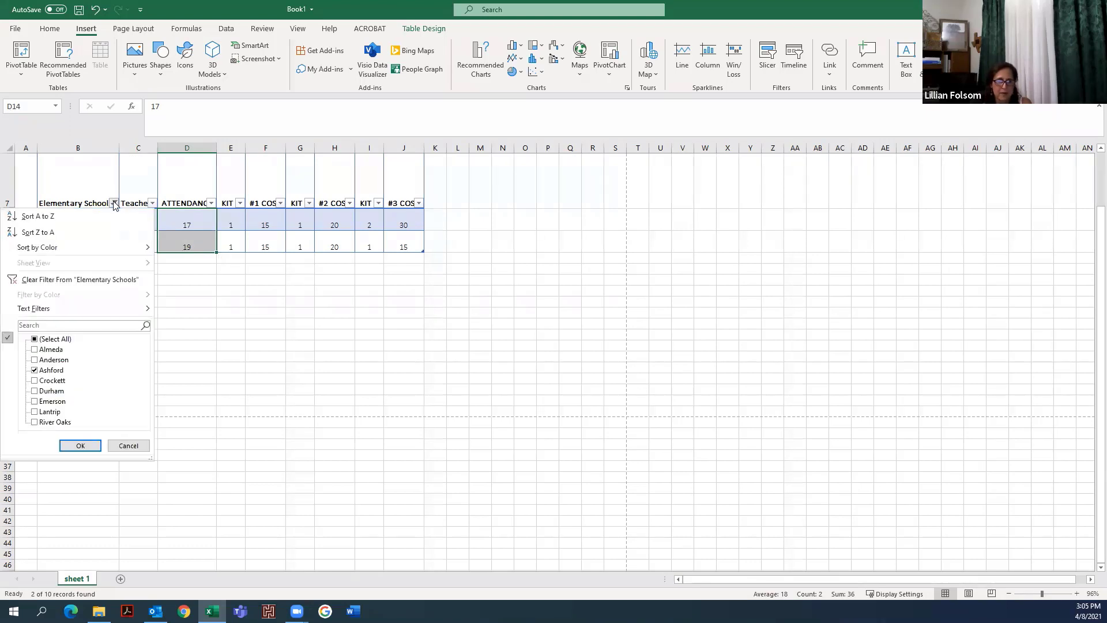
left_click(35, 339)
left_click(80, 445)
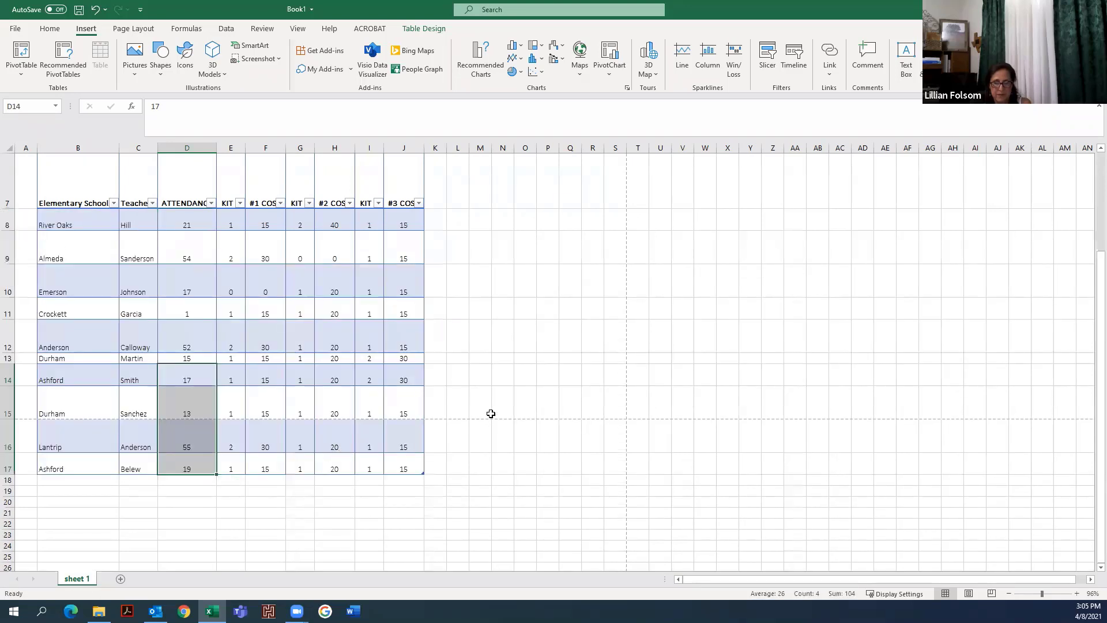
left_click(524, 373)
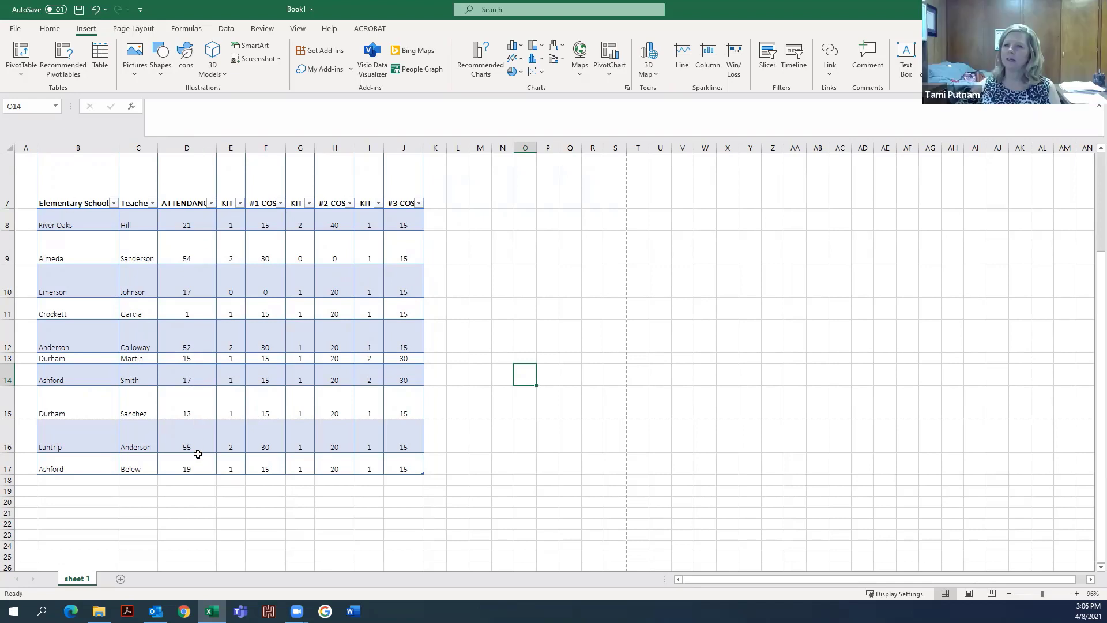
- Add a total beneath the ATTENDANCE column with AutoSum
left_click(193, 483)
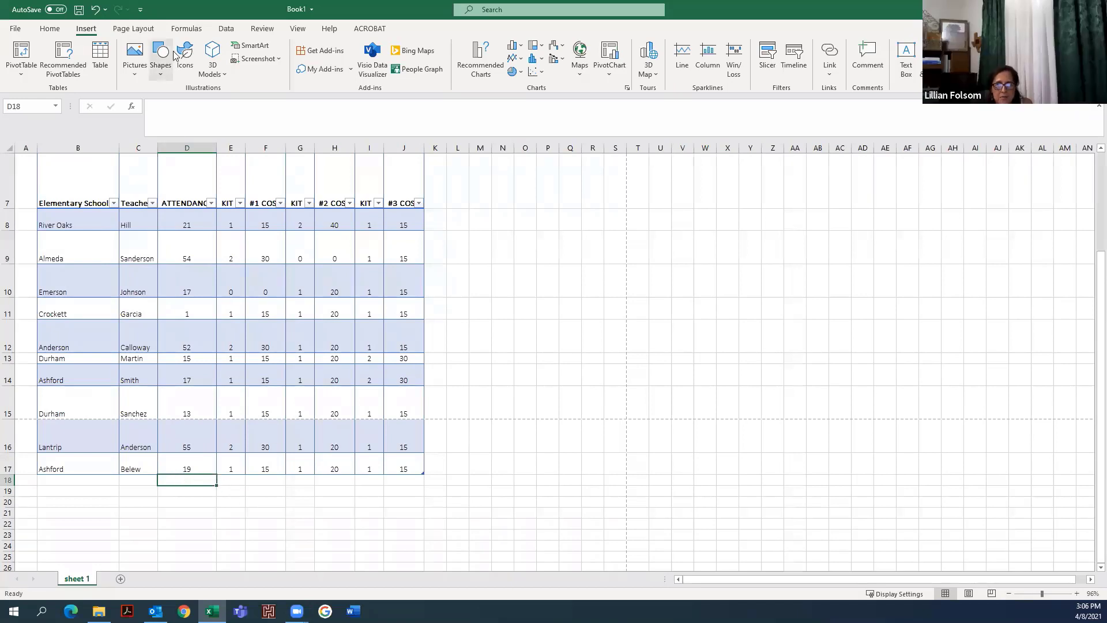
left_click(50, 30)
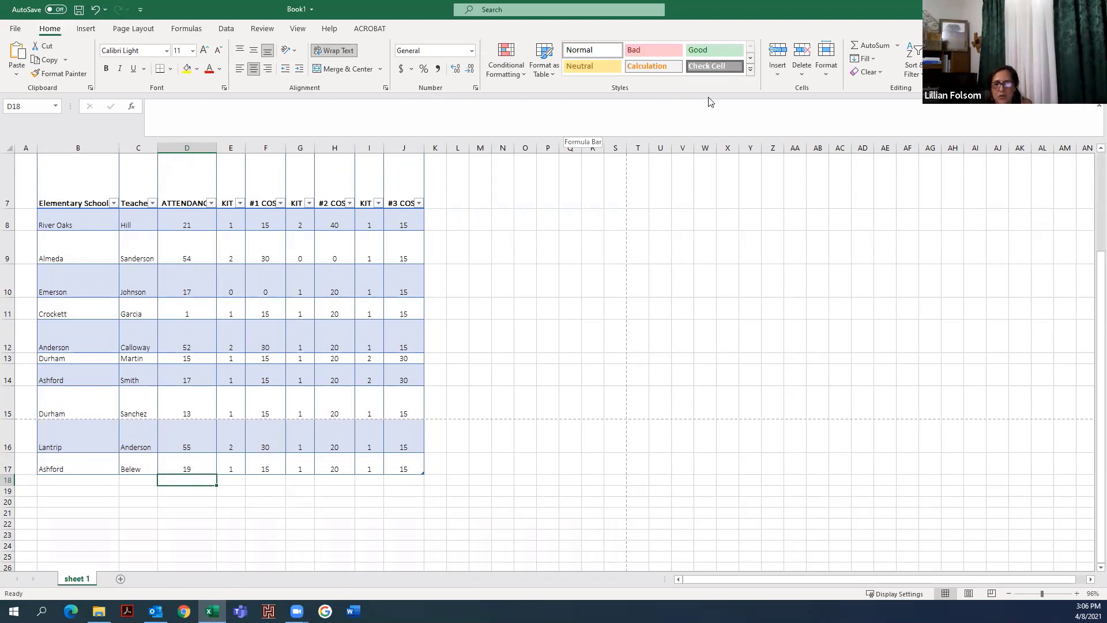
left_click(876, 45)
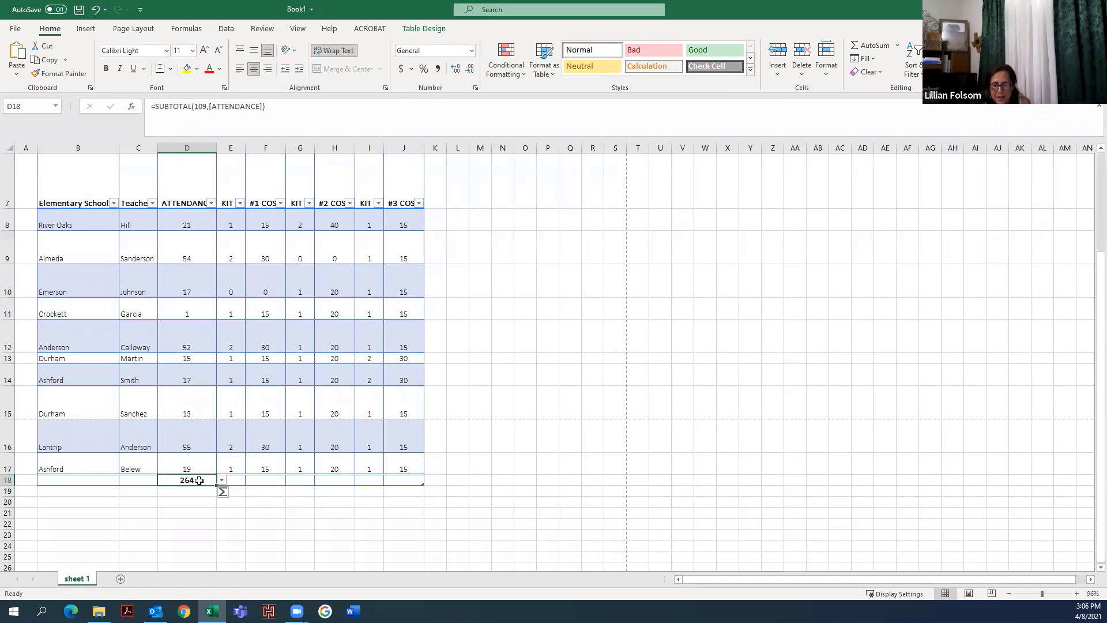
- Set the total for the #3 COST column to Sum
left_click(236, 480)
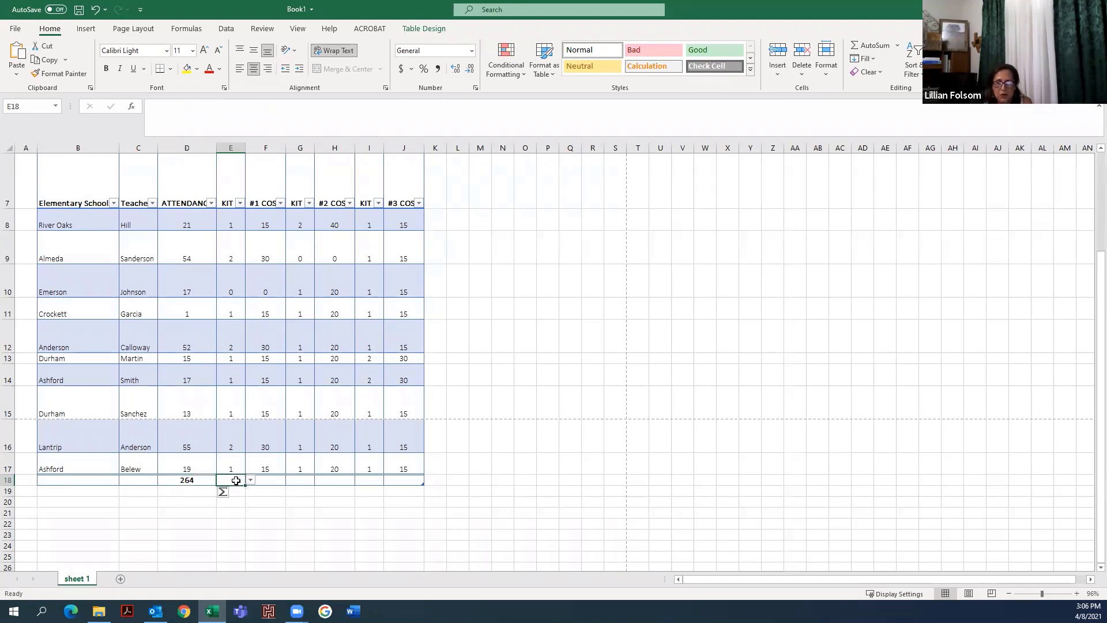
left_click(276, 480)
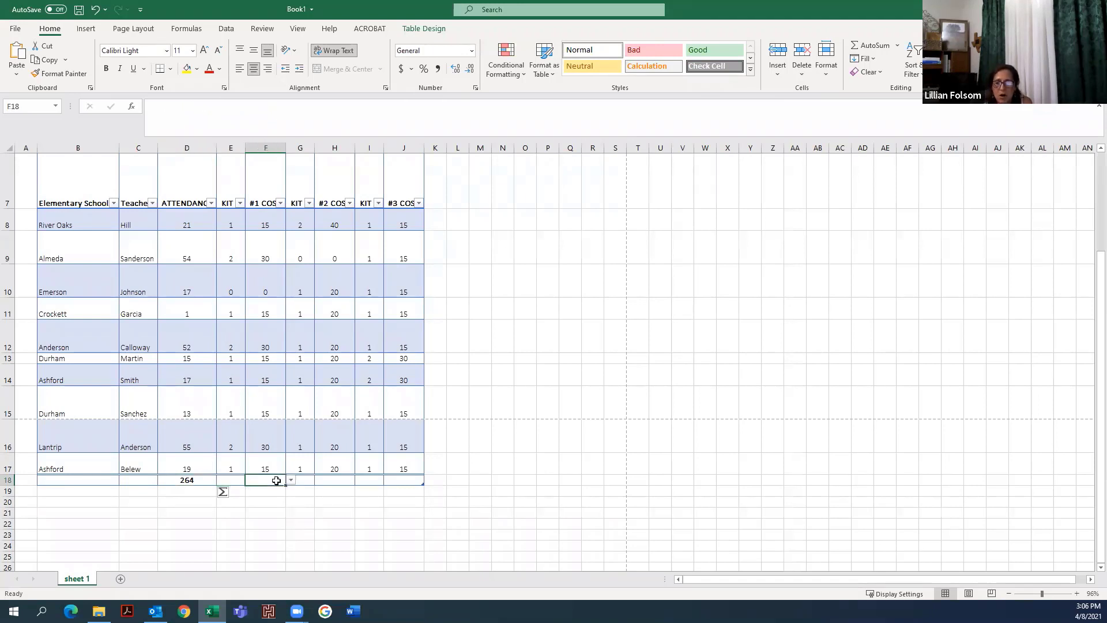
left_click(305, 481)
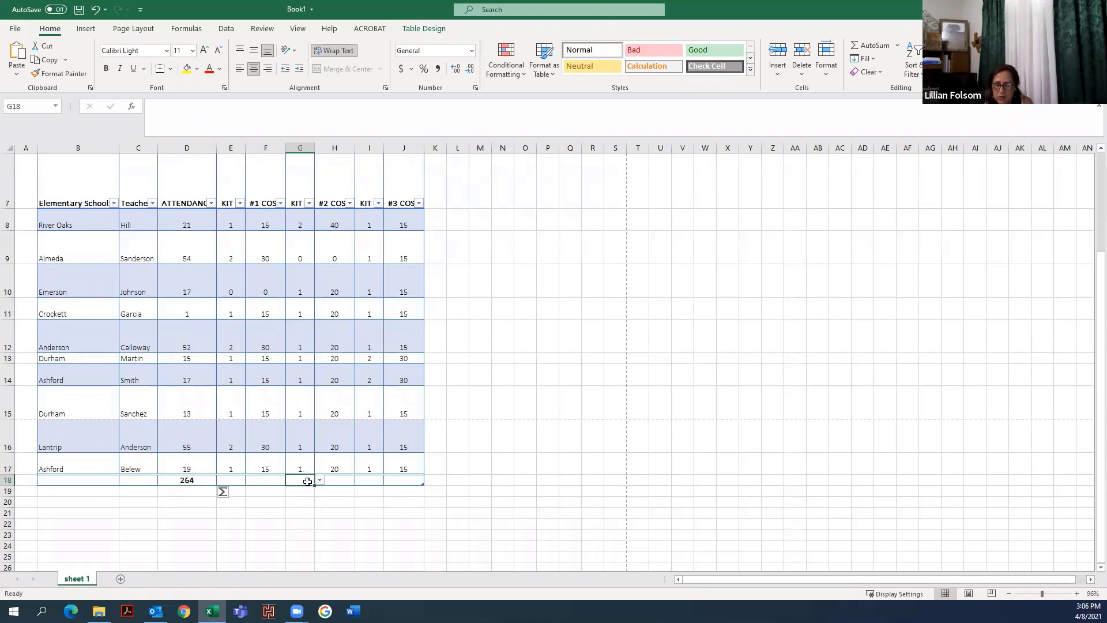
left_click(343, 480)
left_click(379, 480)
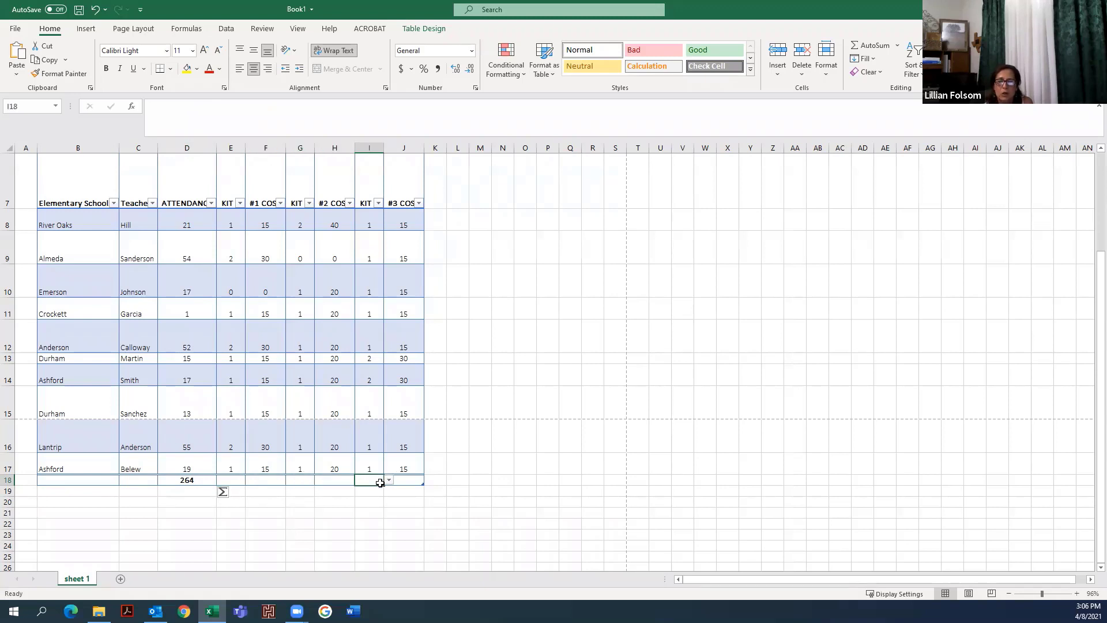
left_click(410, 479)
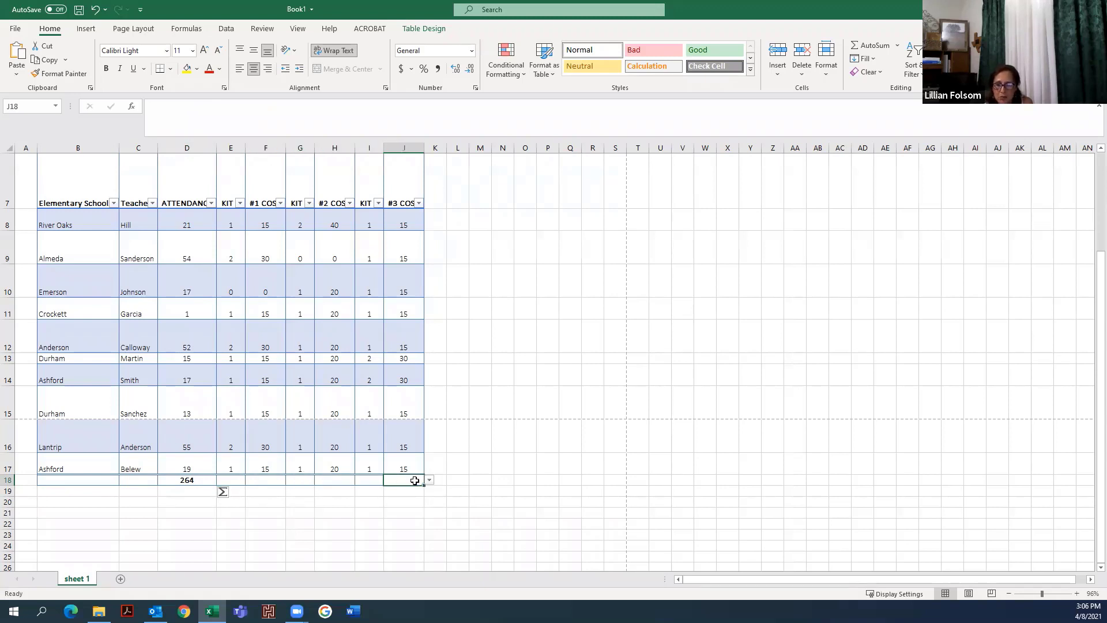
left_click(429, 480)
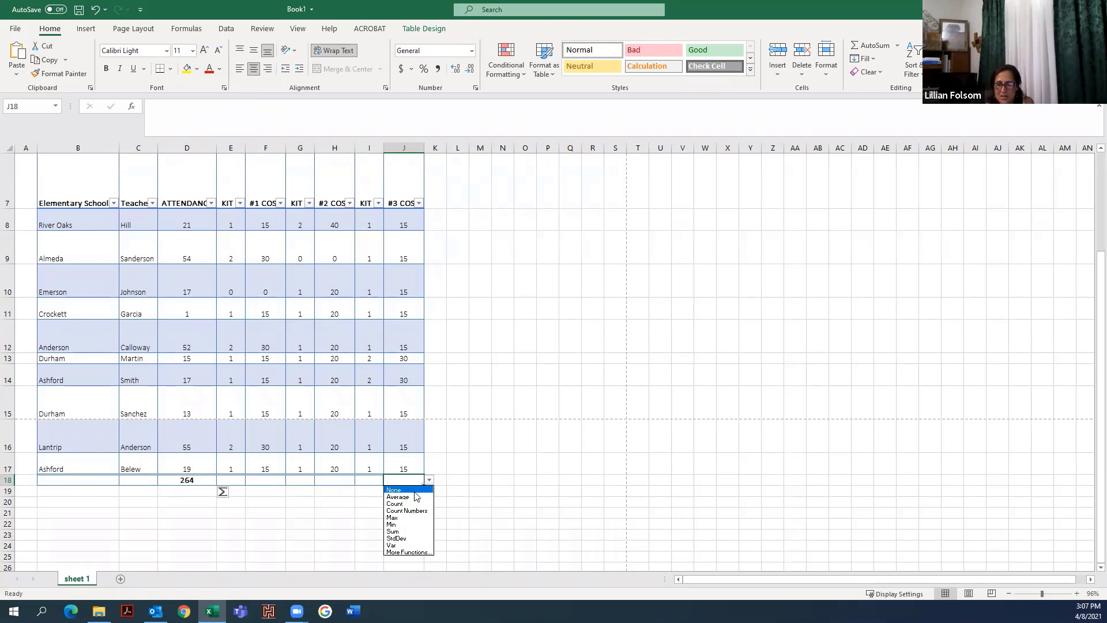
left_click(409, 531)
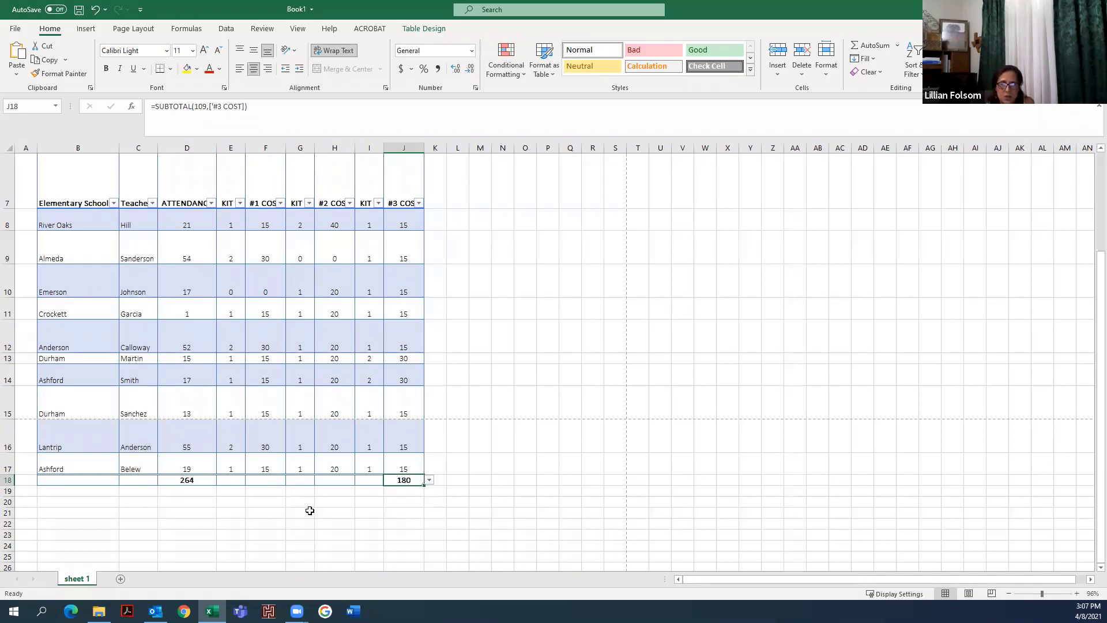
- Copy the attendance total formula across the total row through the kit and cost columns
left_click(207, 480)
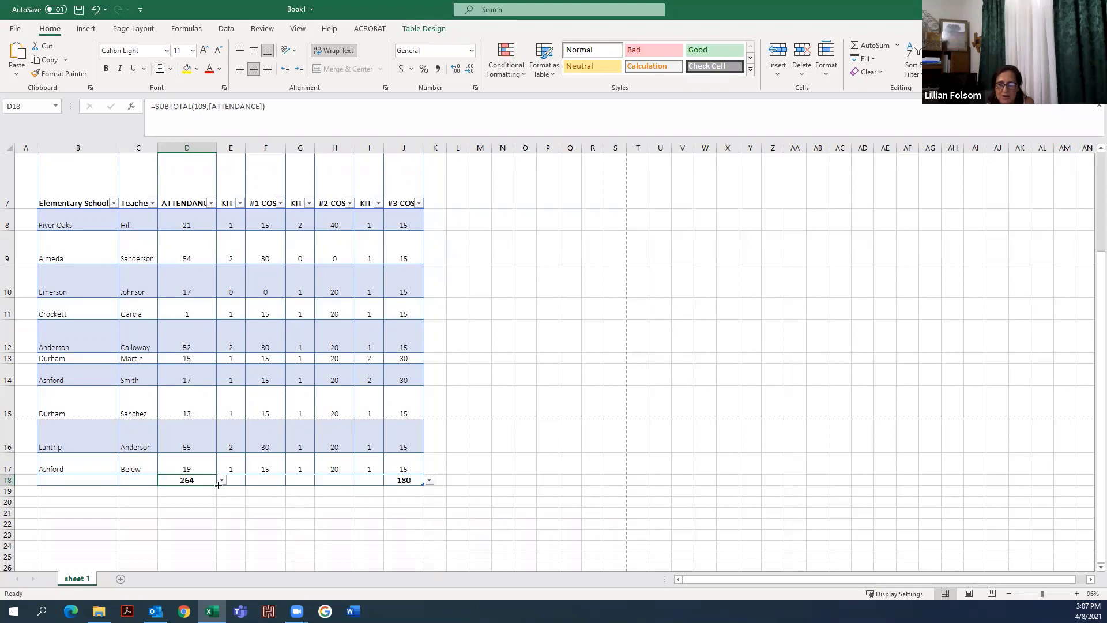
left_click_drag(218, 485, 375, 486)
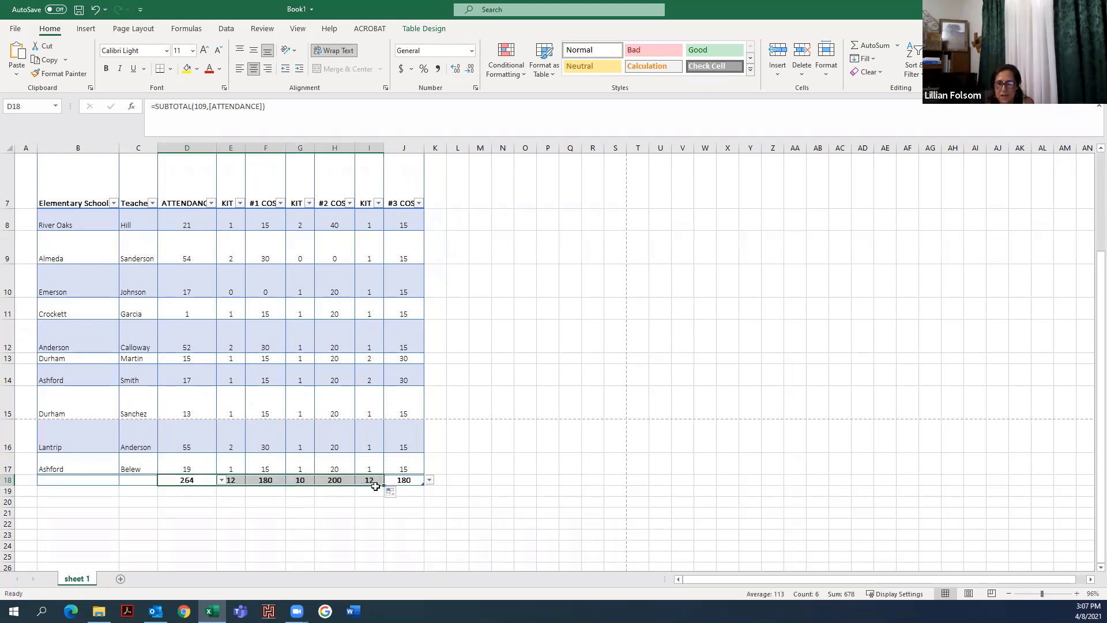
left_click(335, 503)
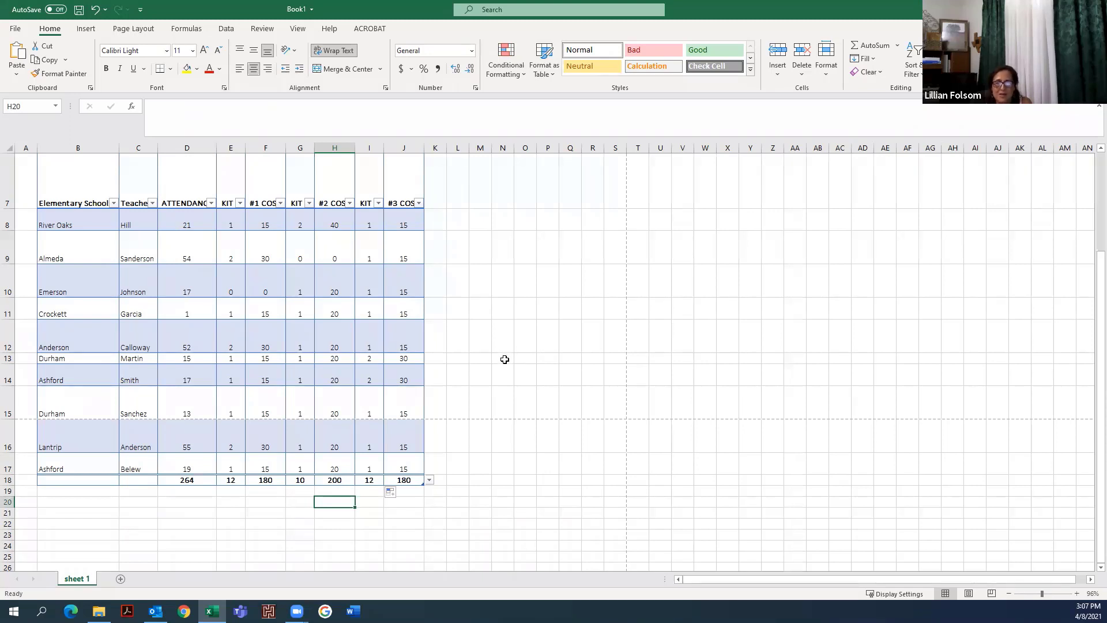
- Apply the Accounting number format to the #1 COST, #2 COST and #3 COST columns
scroll(504, 359, "up", 1)
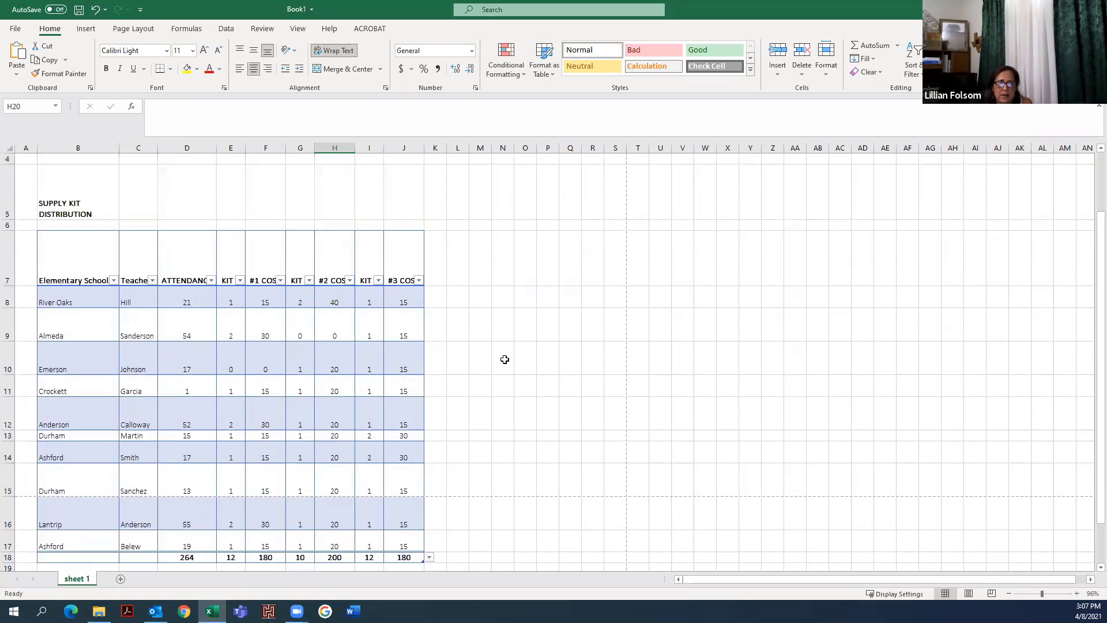
scroll(504, 359, "down", 1)
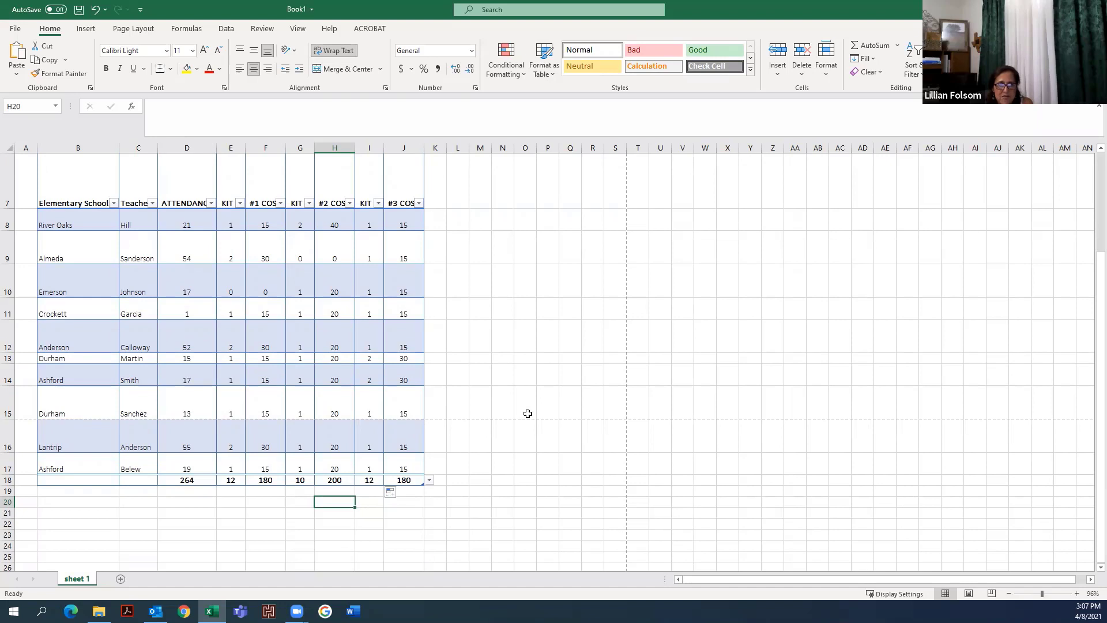
left_click(268, 145)
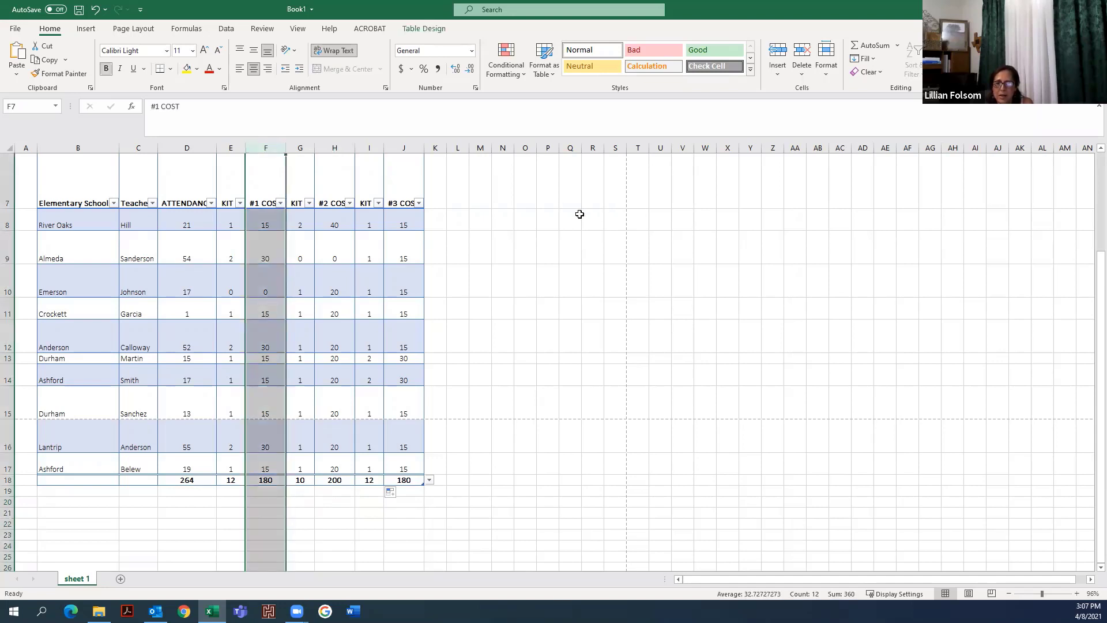
left_click(545, 217)
left_click(260, 146)
left_click(259, 146)
left_click(350, 145, "ctrl")
left_click(408, 144, "ctrl")
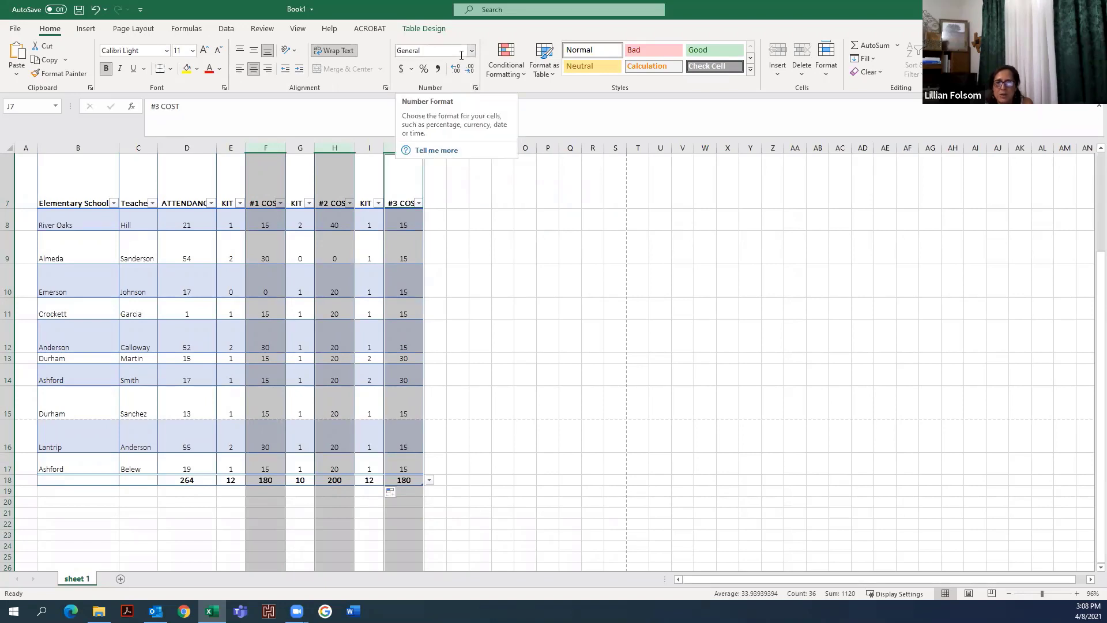
left_click(401, 72)
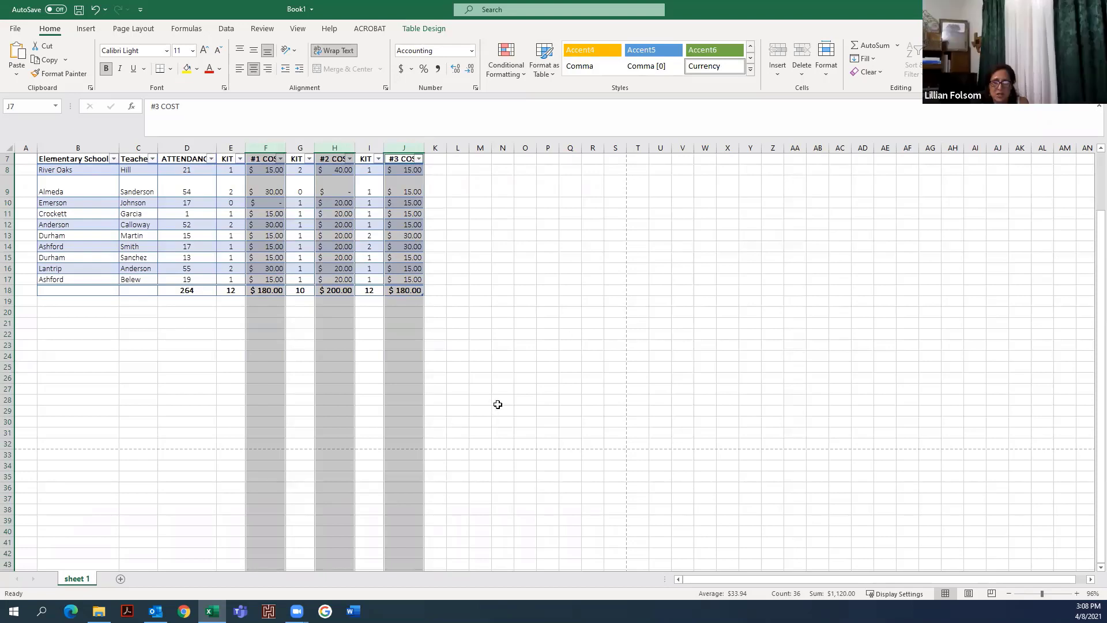
scroll(503, 403, "up", 2)
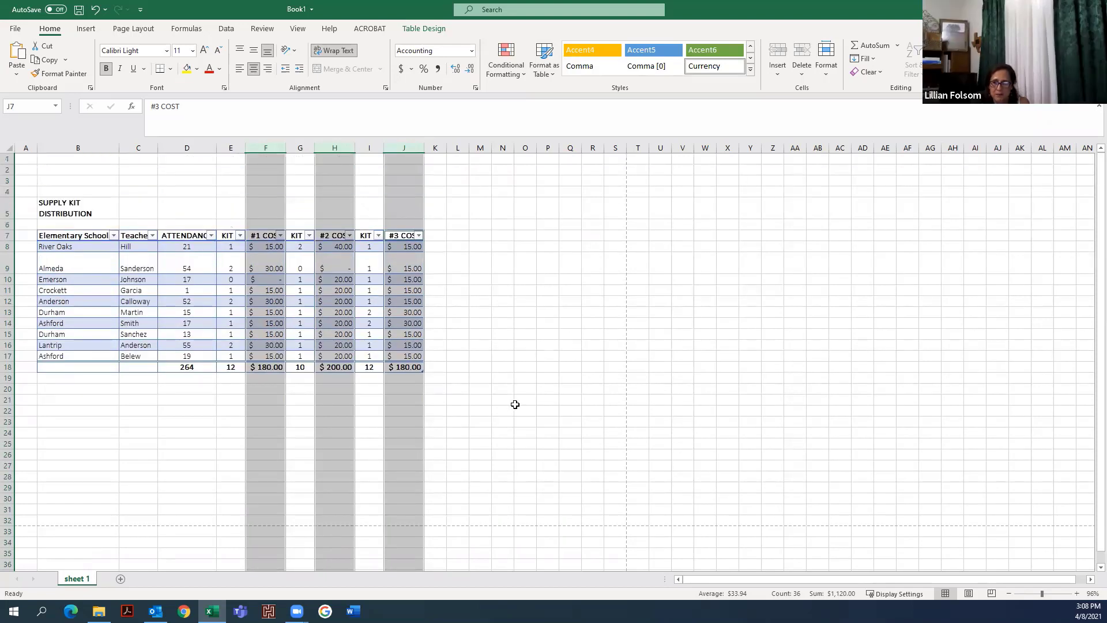
left_click(488, 378)
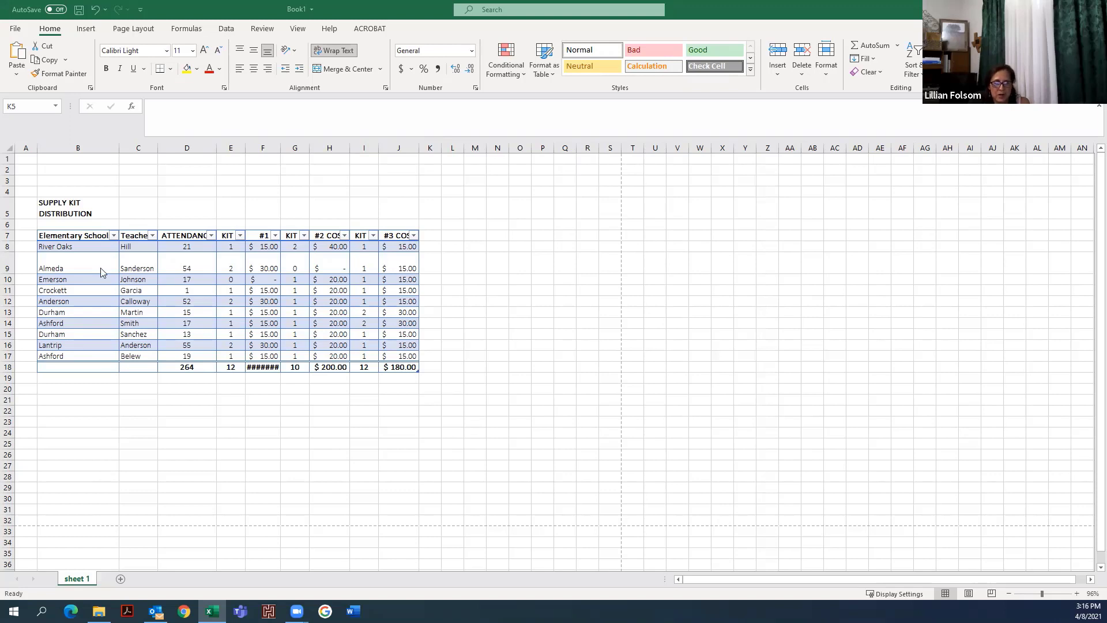
- Merge and center the SUPPLY KIT DISTRIBUTION title across columns B to J
left_click(77, 203)
left_click(77, 202)
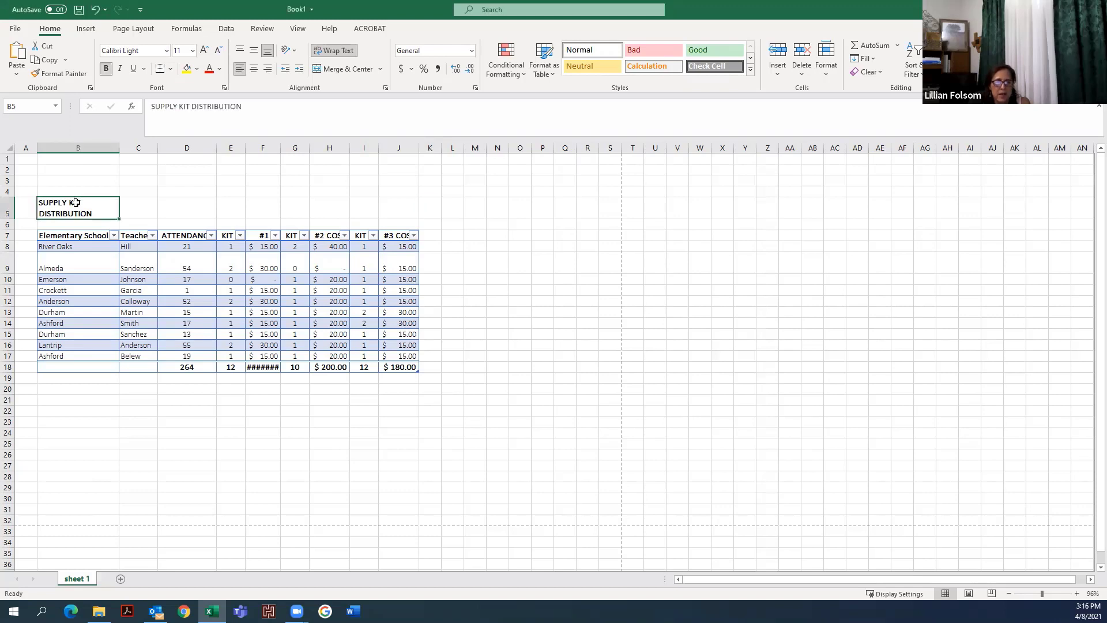
left_click_drag(106, 208, 404, 206)
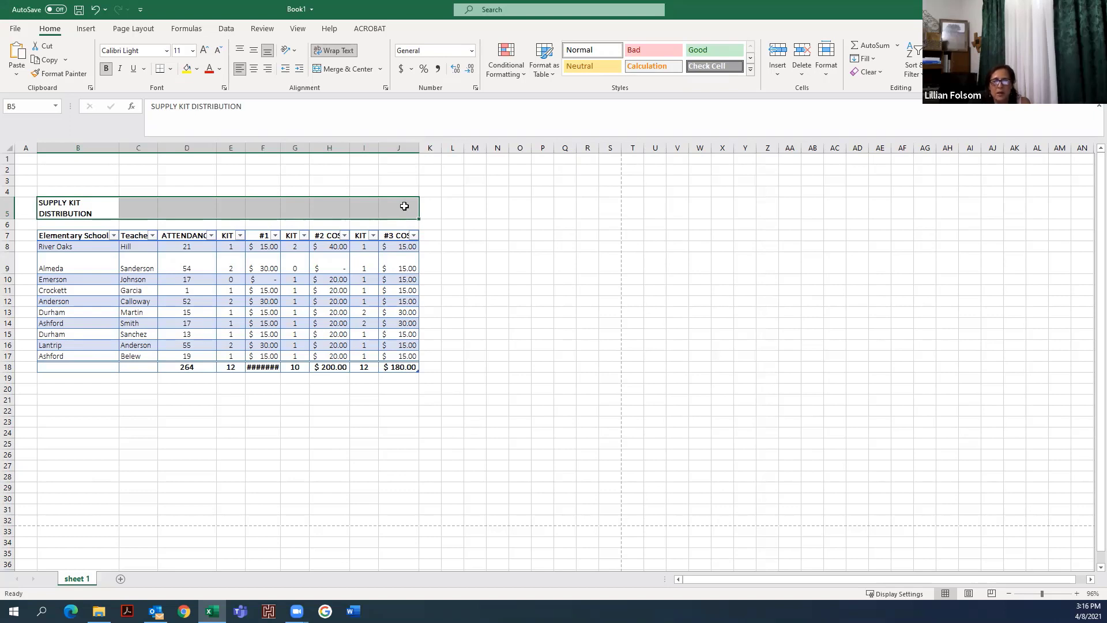
left_click(347, 70)
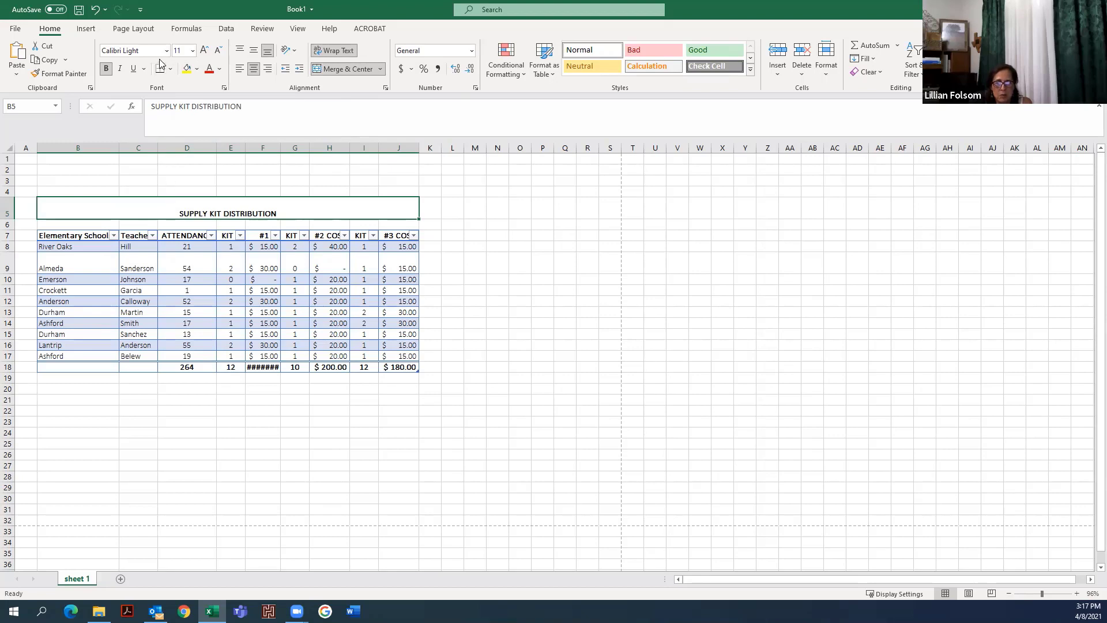
- Color the title text red and set its font size to 16
left_click(220, 69)
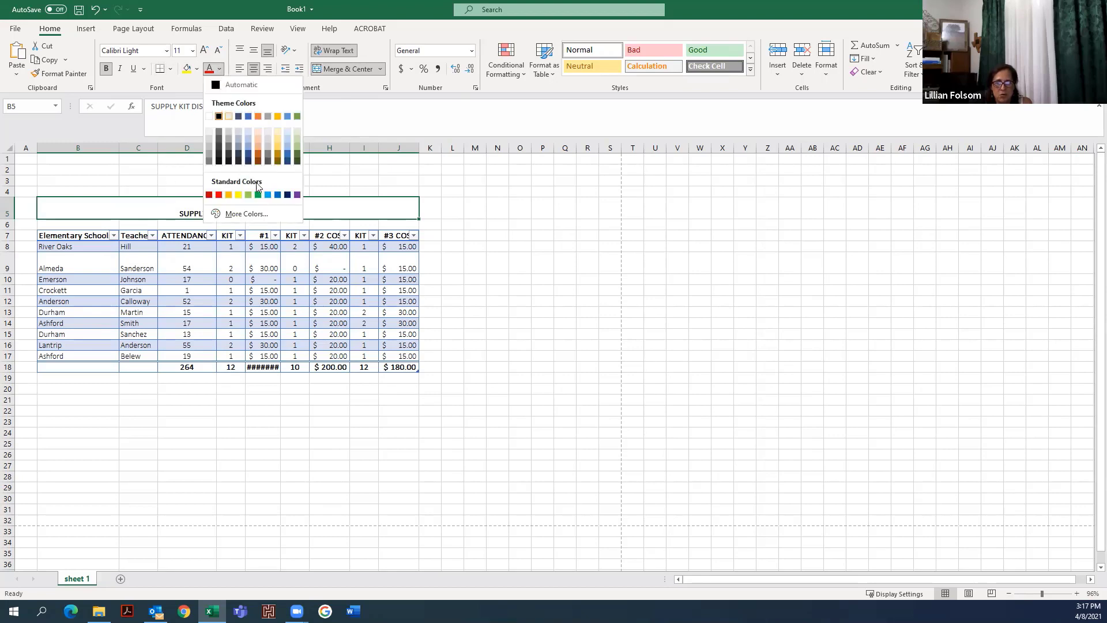
left_click(219, 195)
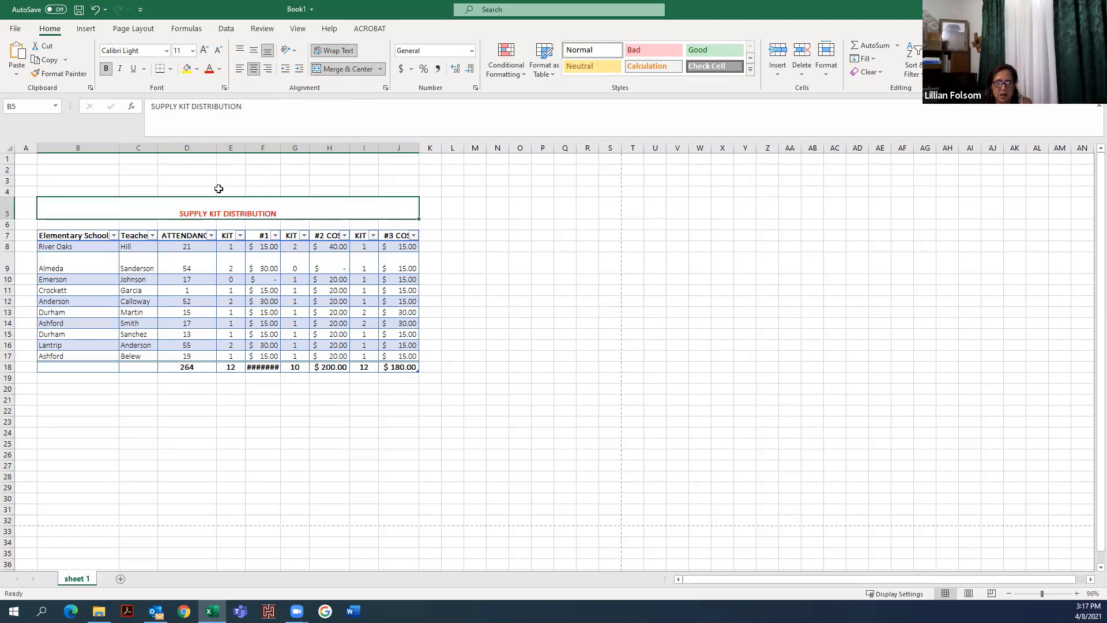
left_click(192, 52)
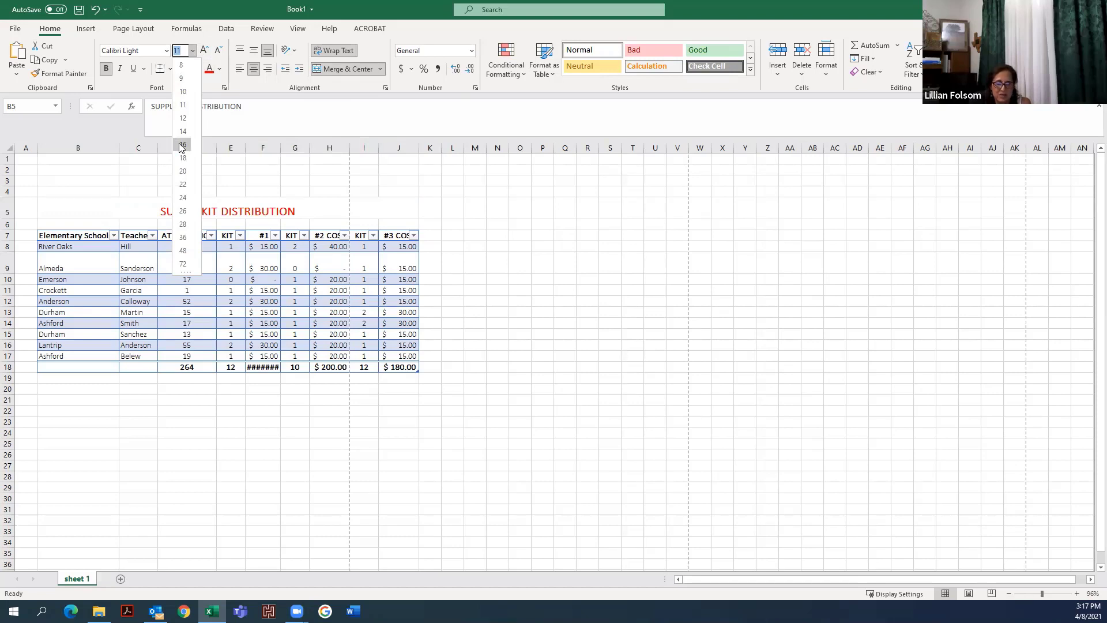
left_click(182, 145)
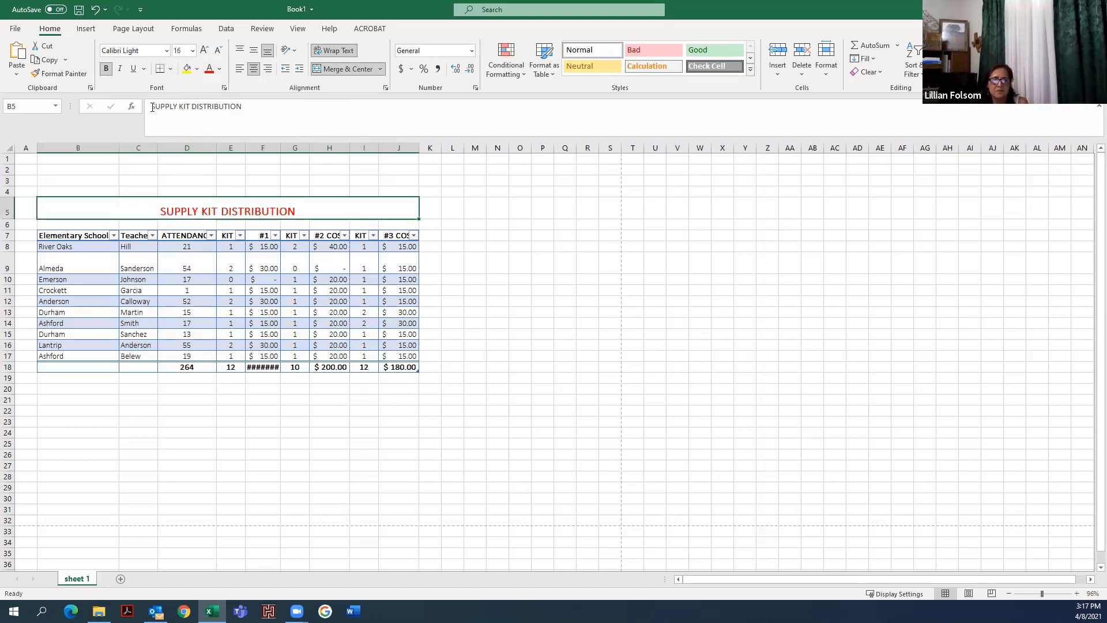
- Change the title font to Aldhabi at size 26
left_click(166, 51)
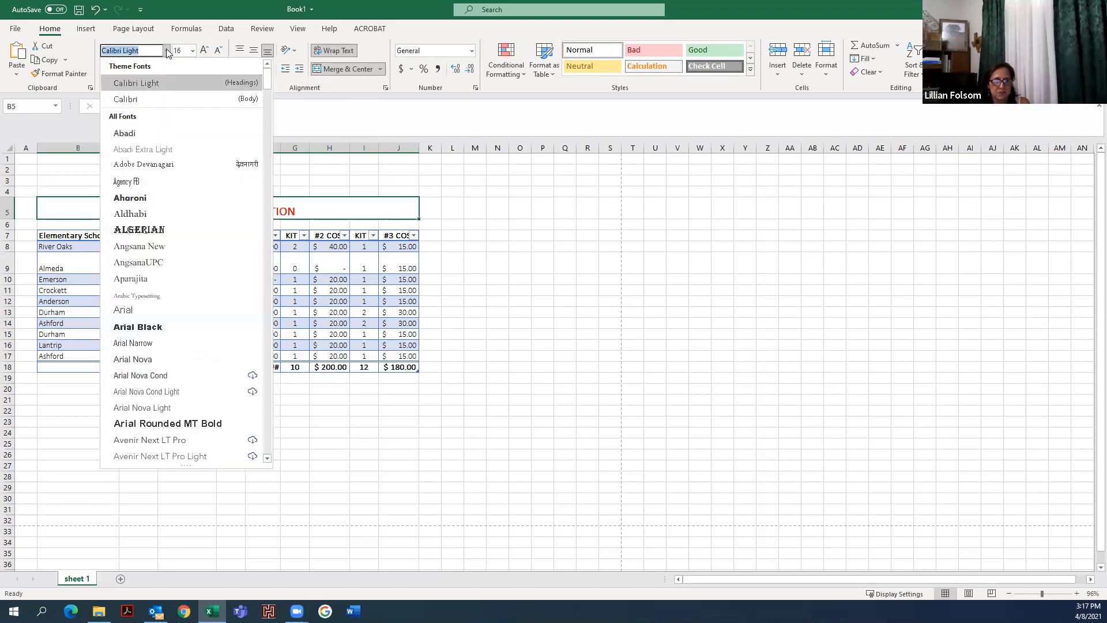
left_click(141, 213)
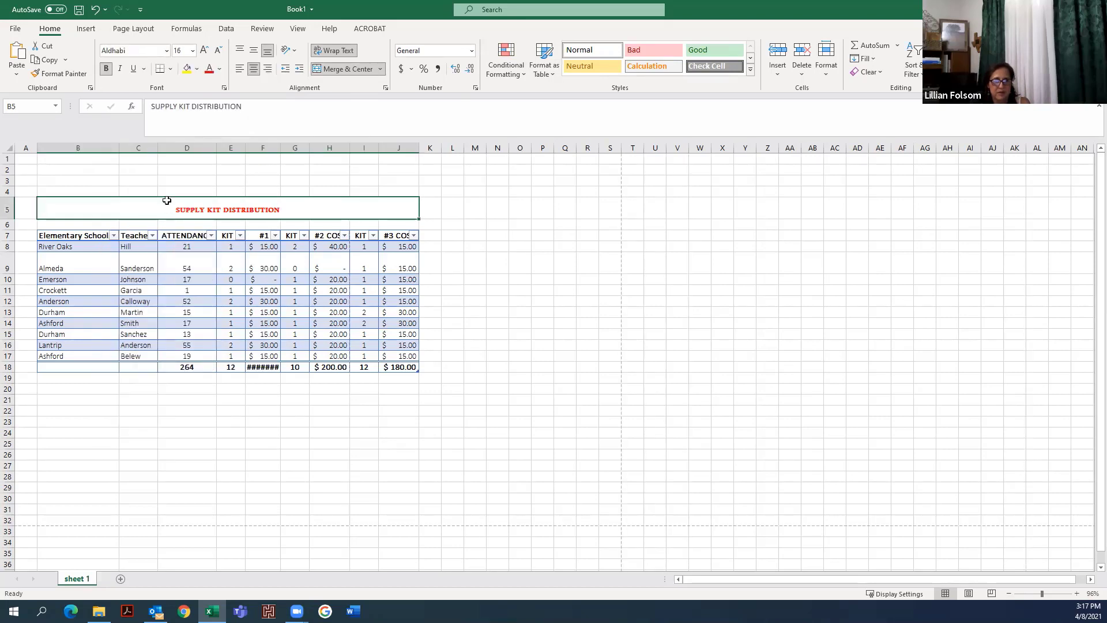
left_click(193, 50)
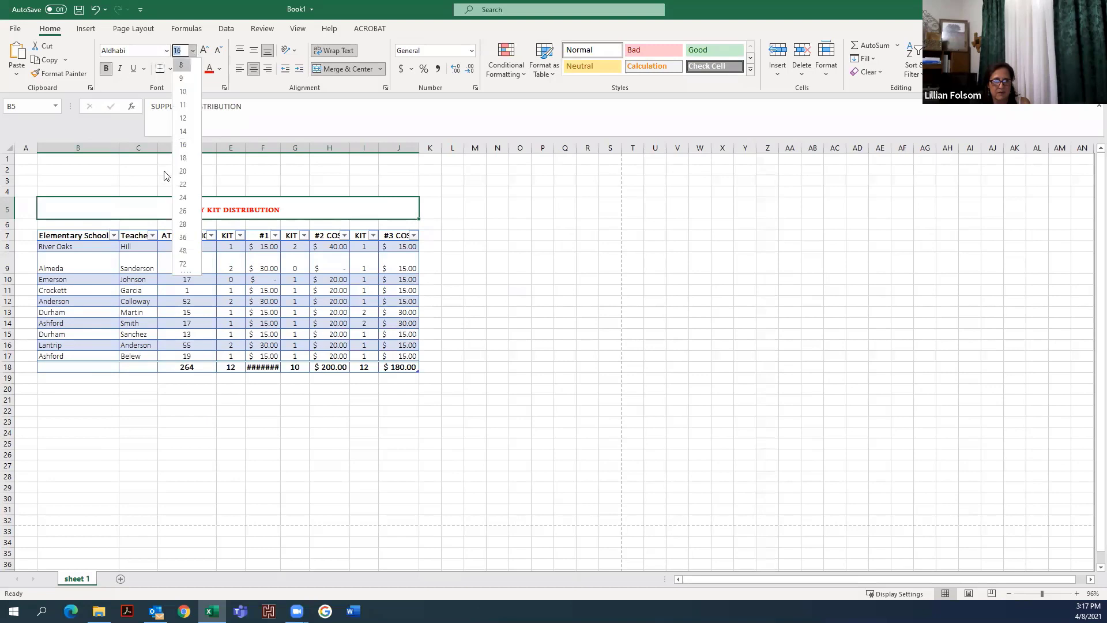
left_click(173, 209)
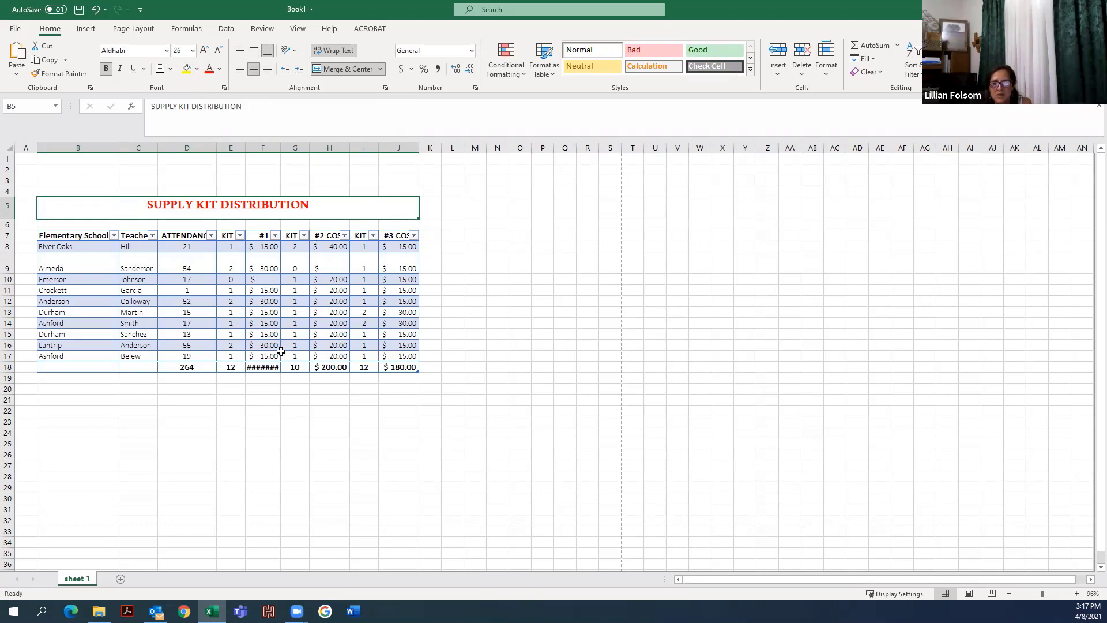
- Select the whole sheet and autofit all column widths
left_click(266, 378)
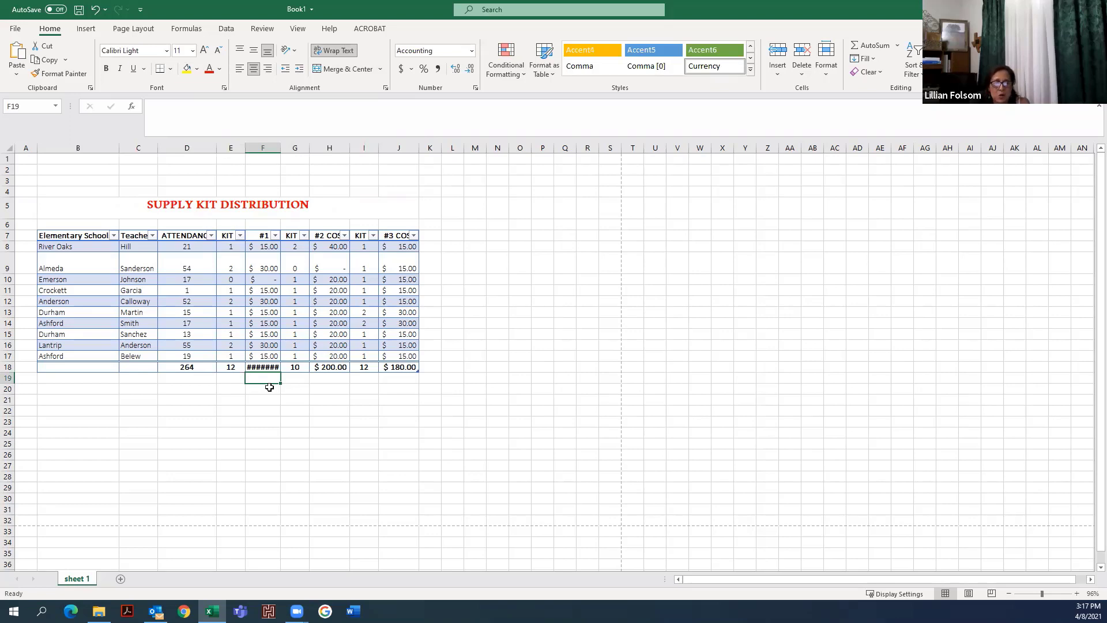
left_click(9, 150)
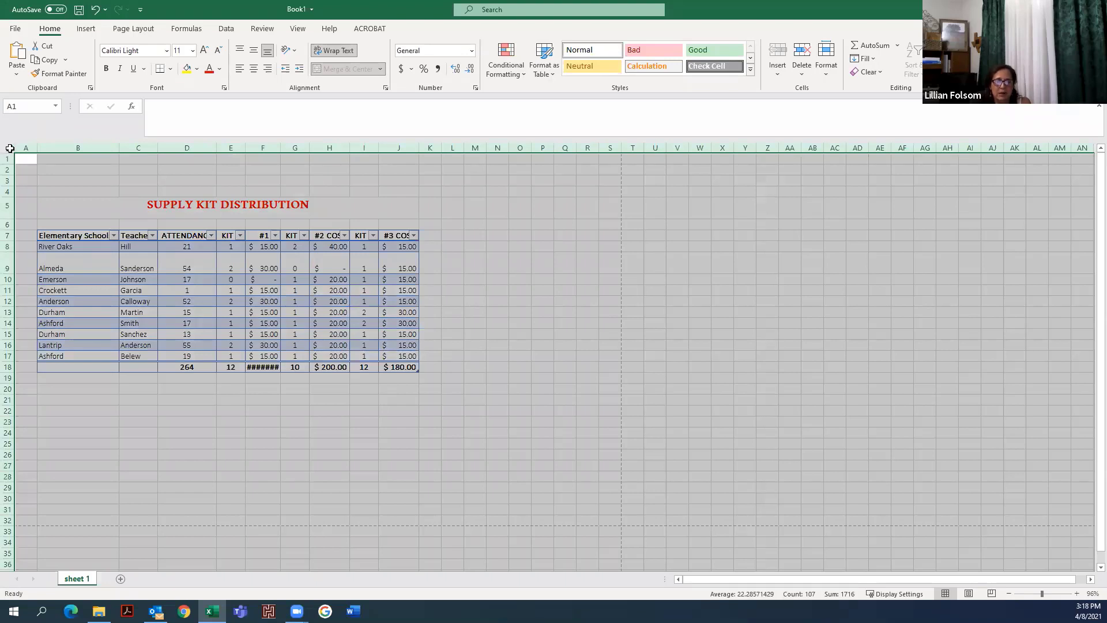
double_click(280, 149)
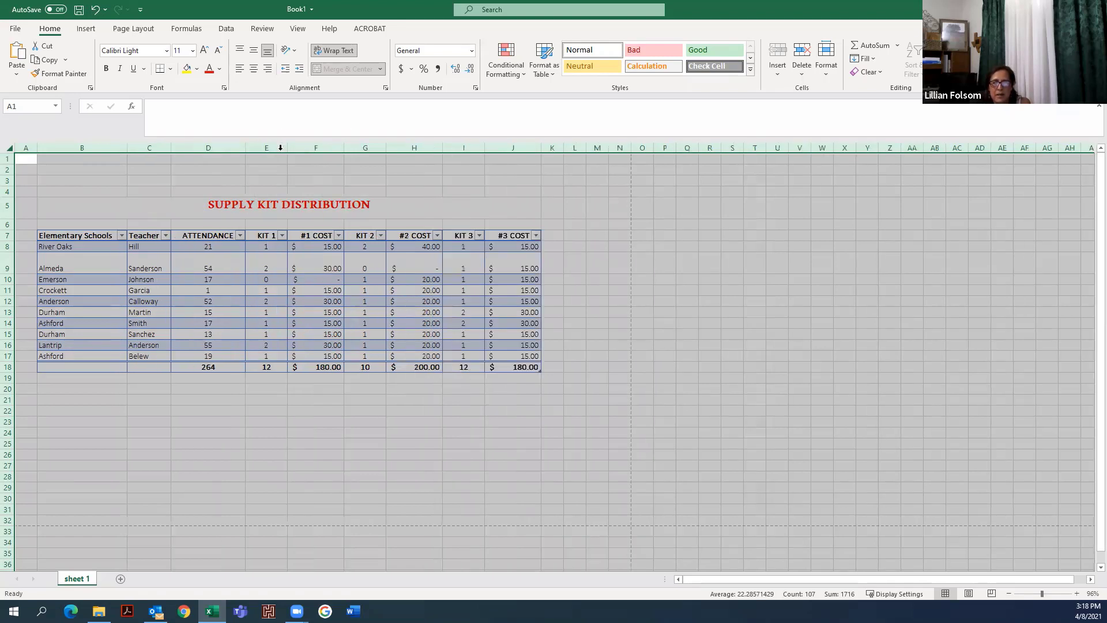
left_click(305, 430)
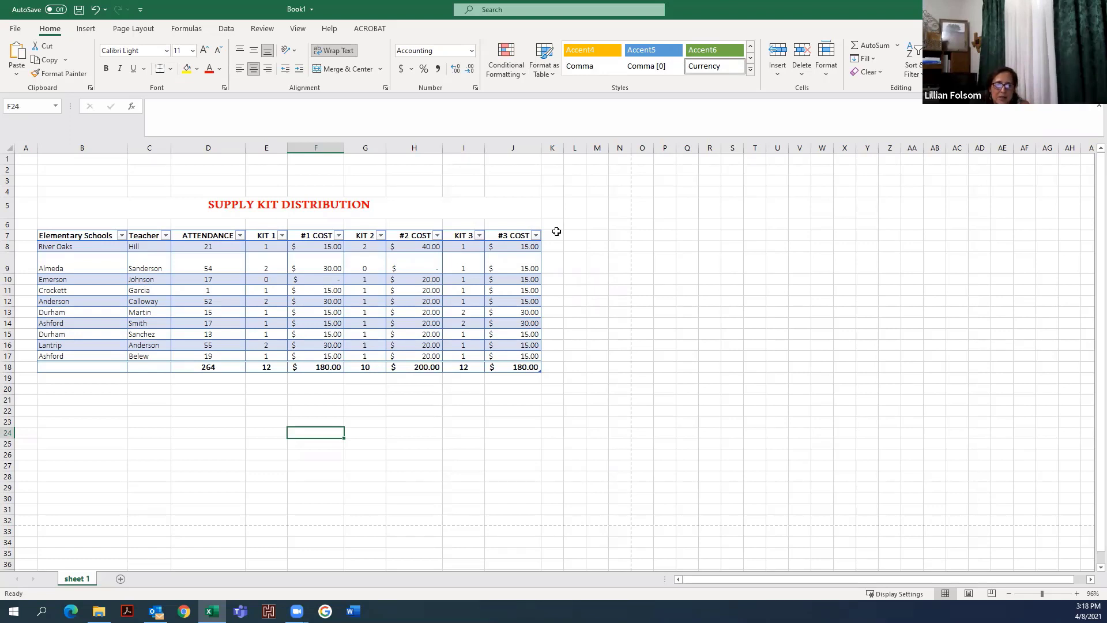
- Format the table's header row with font size 12, purple text and underline
left_click_drag(86, 236, 505, 237)
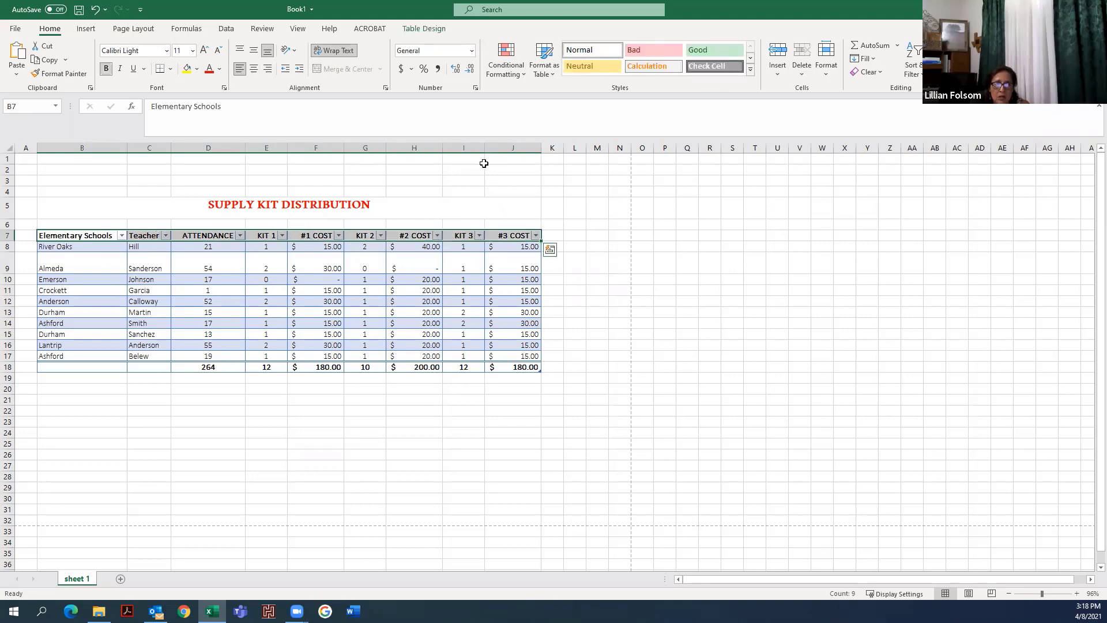
left_click(193, 50)
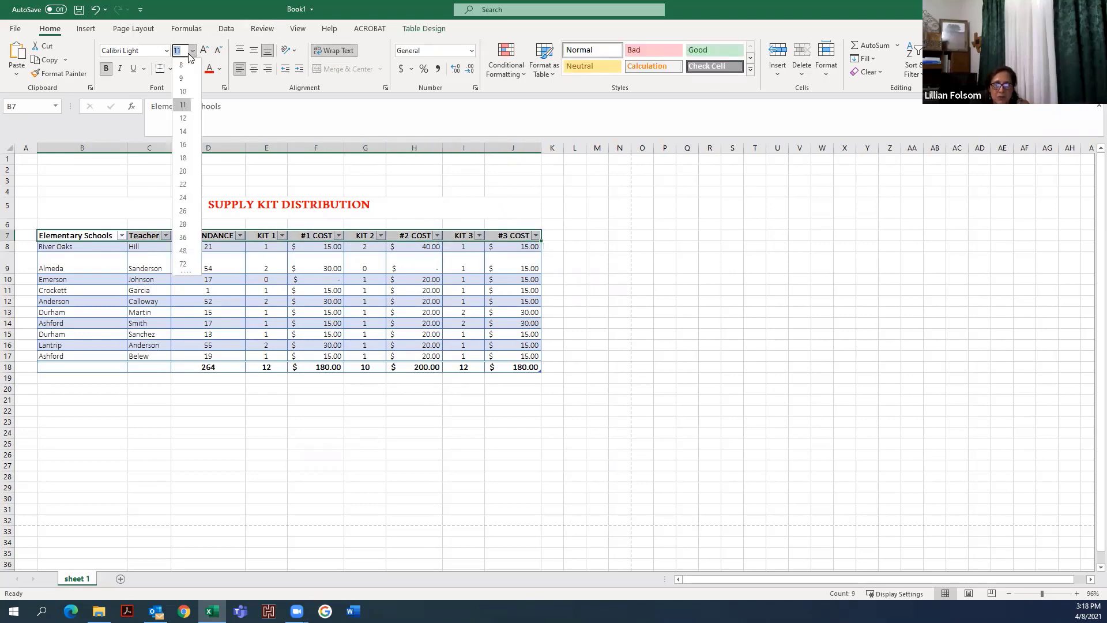
left_click(184, 119)
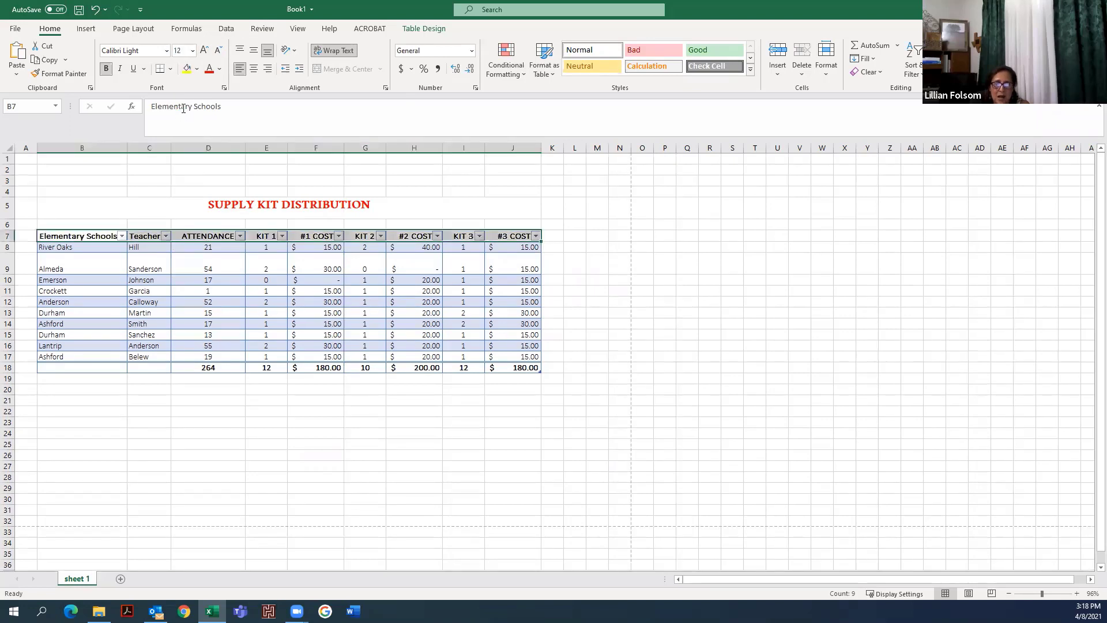
left_click(221, 69)
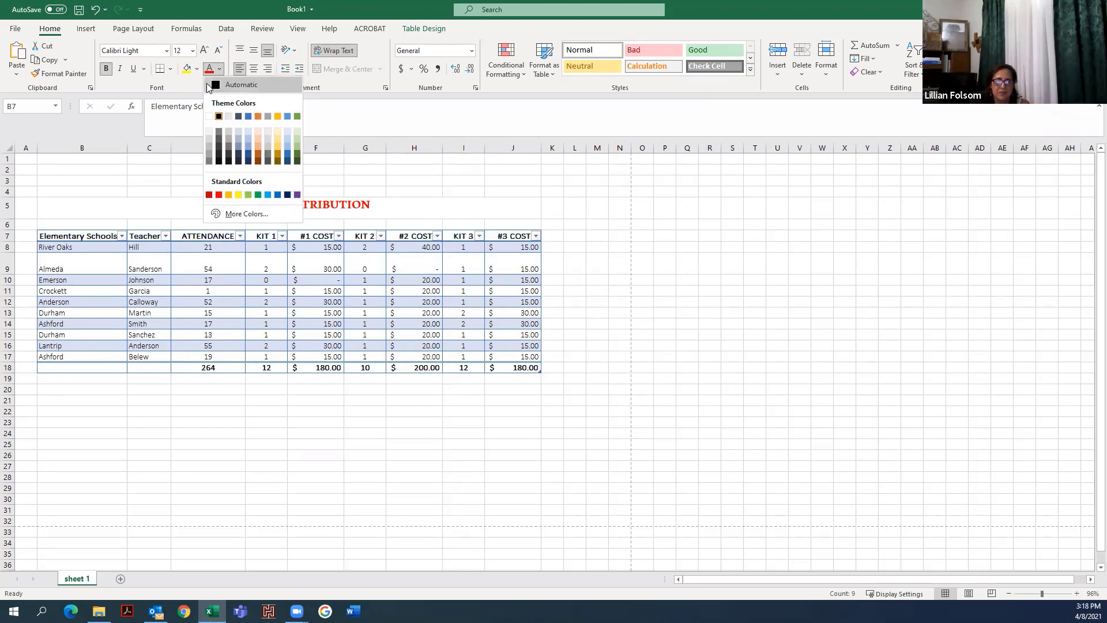
left_click(296, 195)
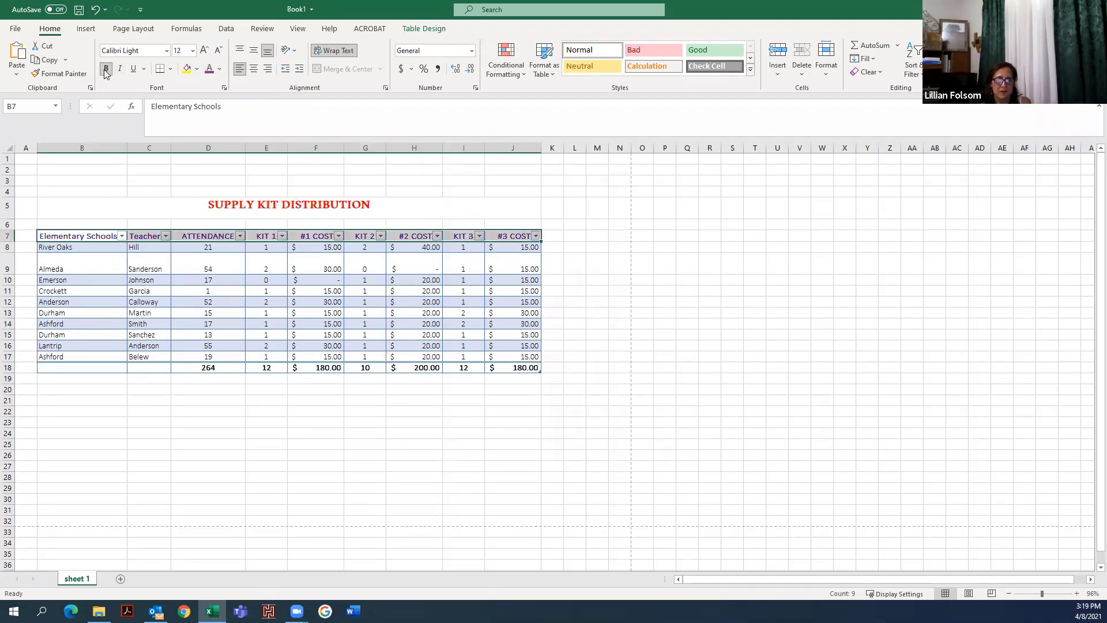
left_click(134, 69)
left_click(448, 209)
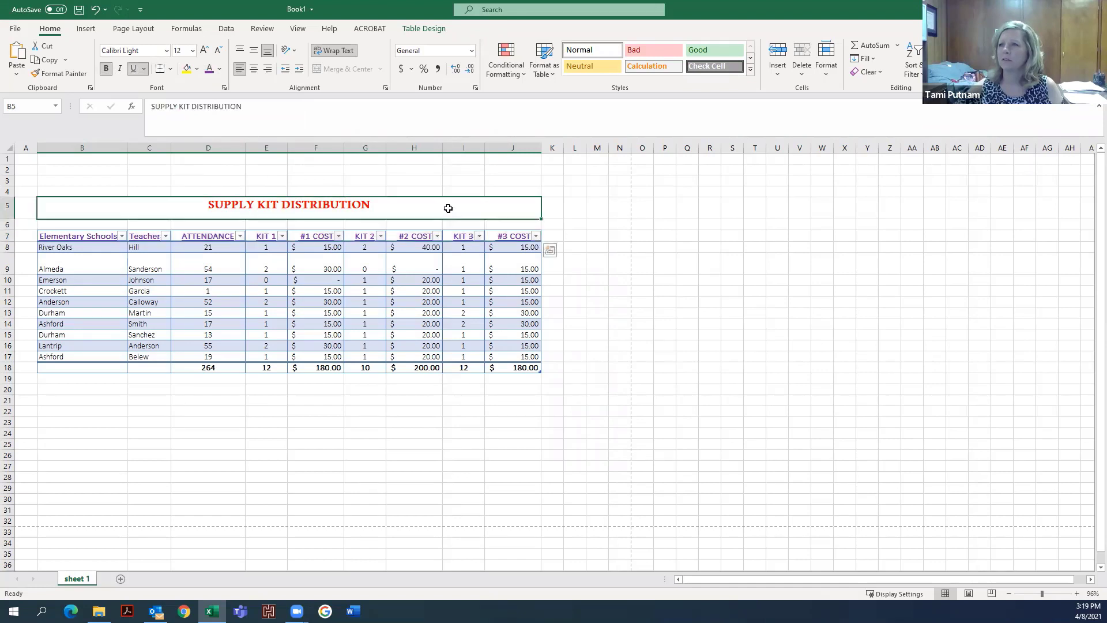
left_click(583, 267)
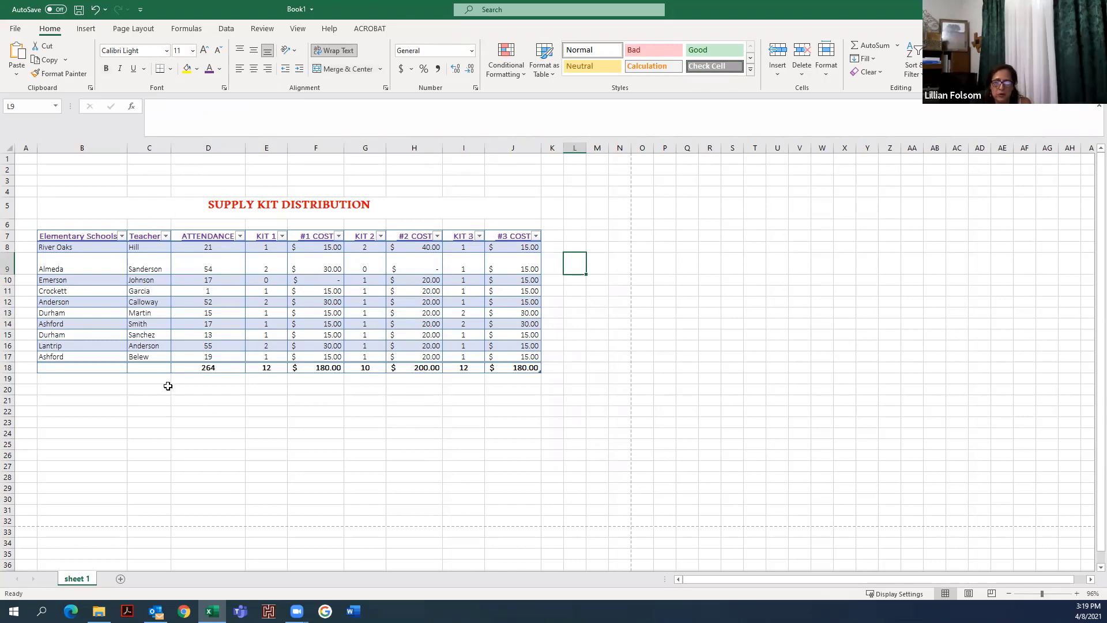
- Color the totals row text red from the ATTENDANCE total through the #3 COST total
left_click(221, 369)
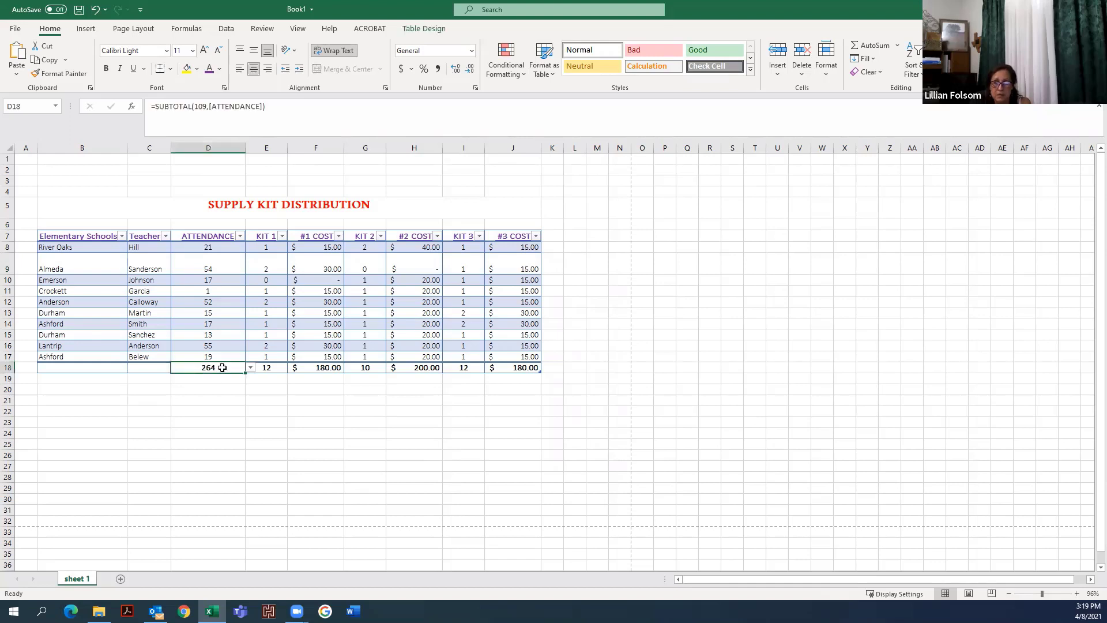
left_click_drag(221, 368, 533, 369)
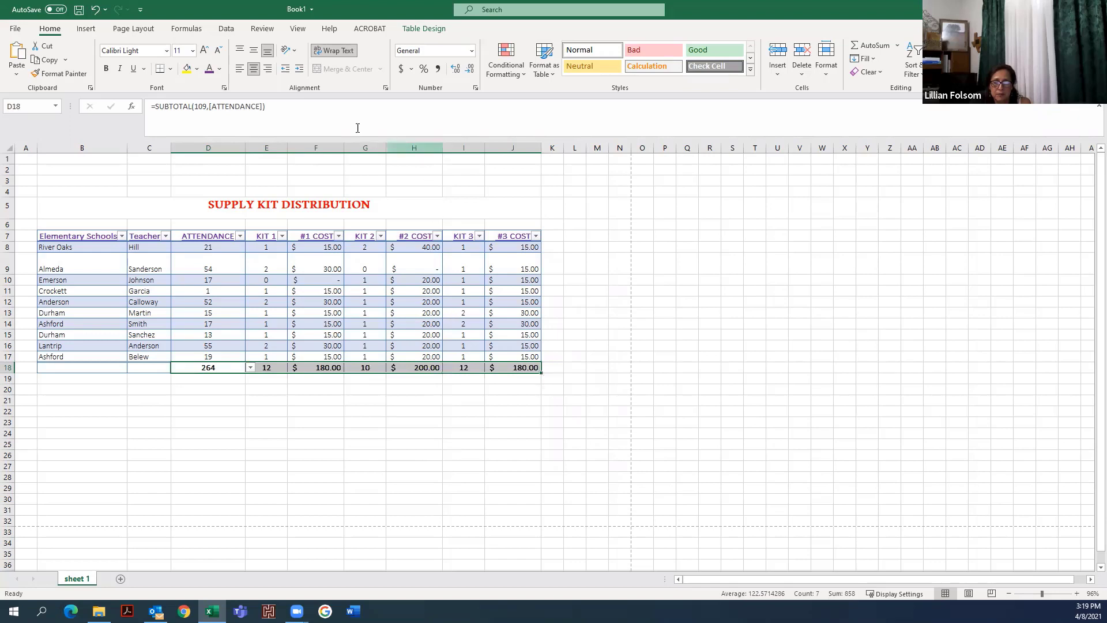
left_click(218, 70)
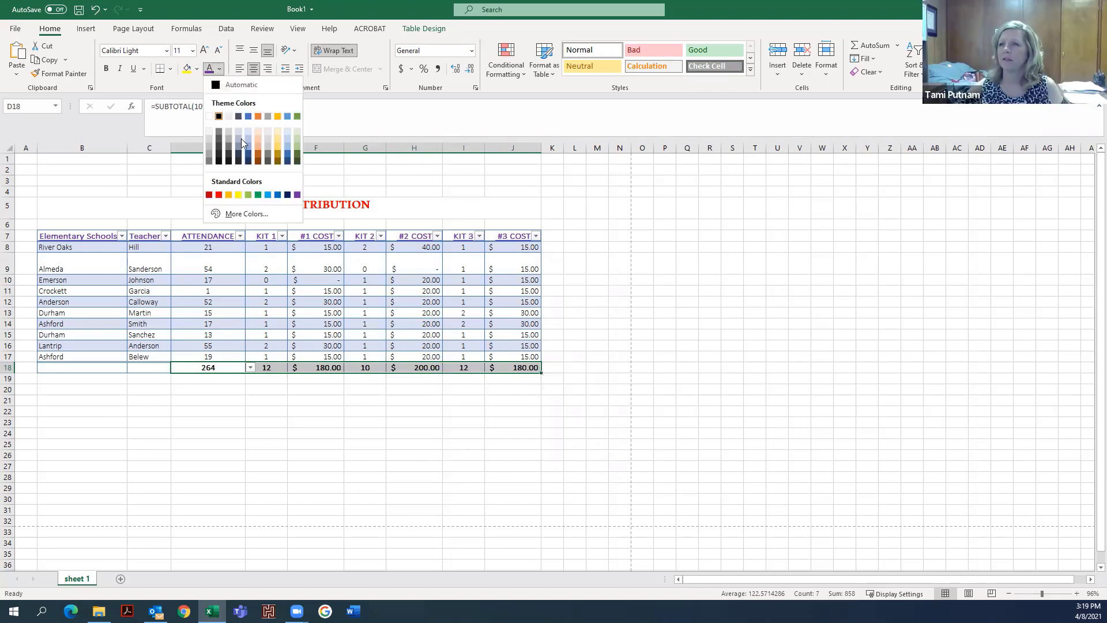
left_click(219, 196)
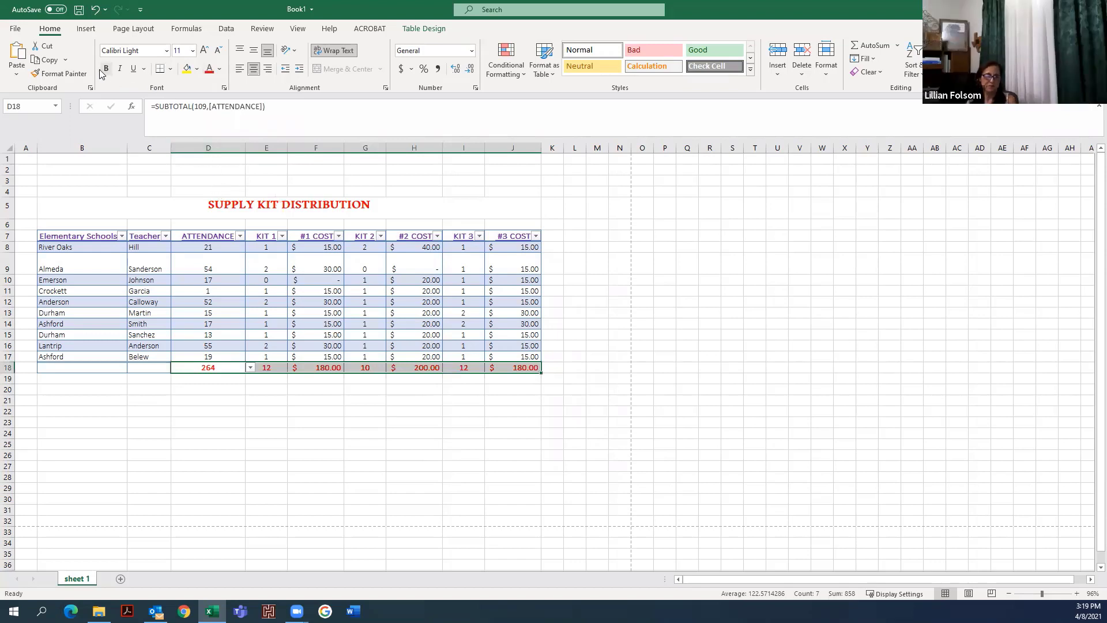
left_click(266, 443)
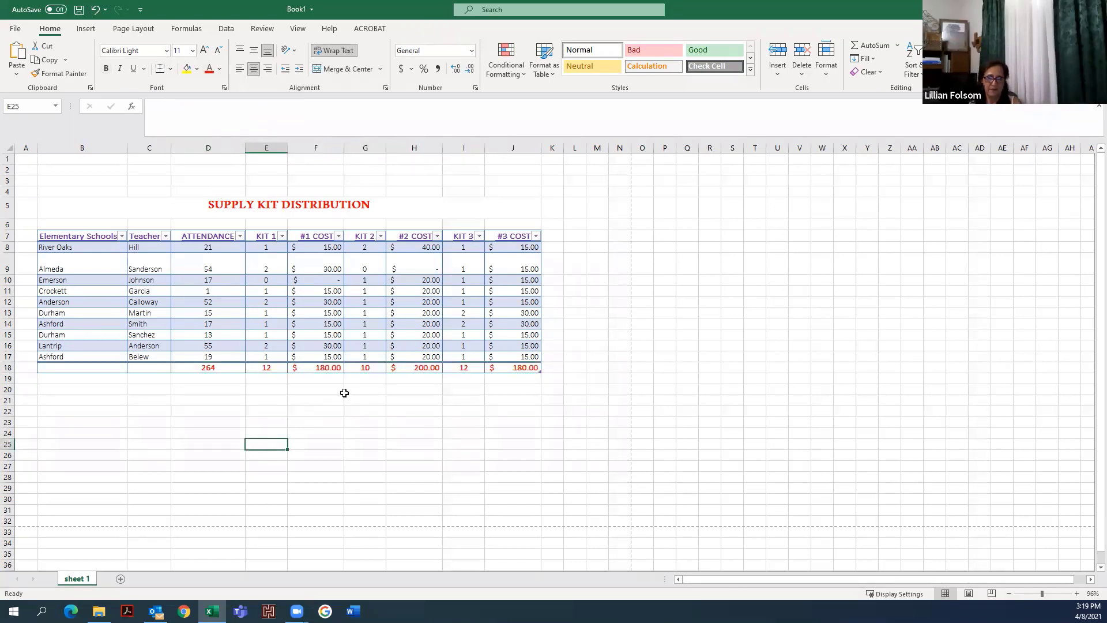
left_click_drag(208, 367, 510, 367)
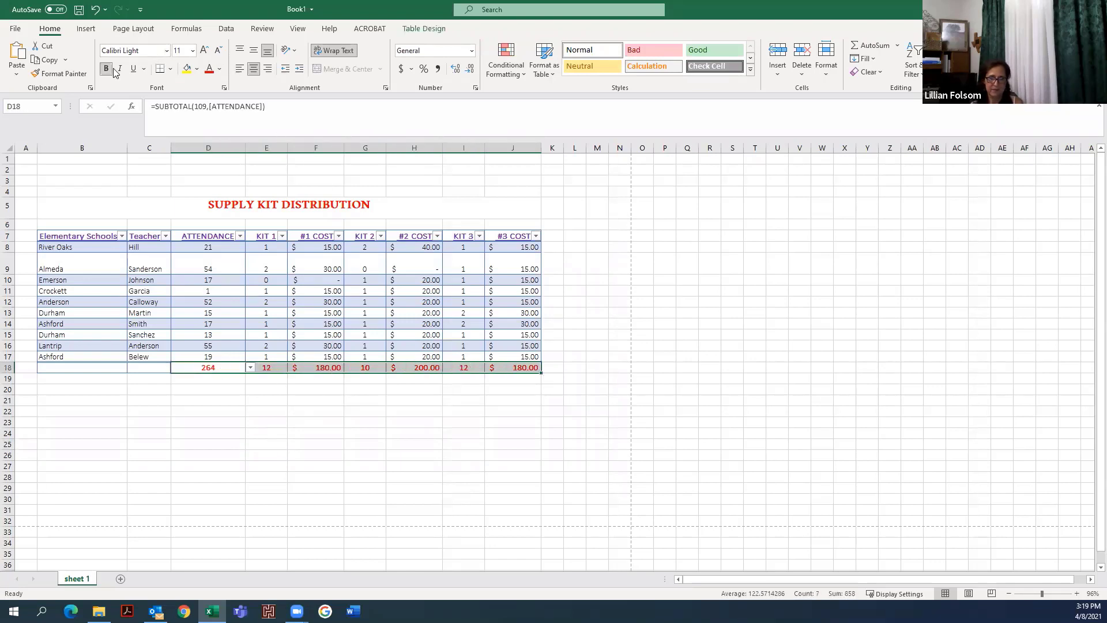
left_click(302, 398)
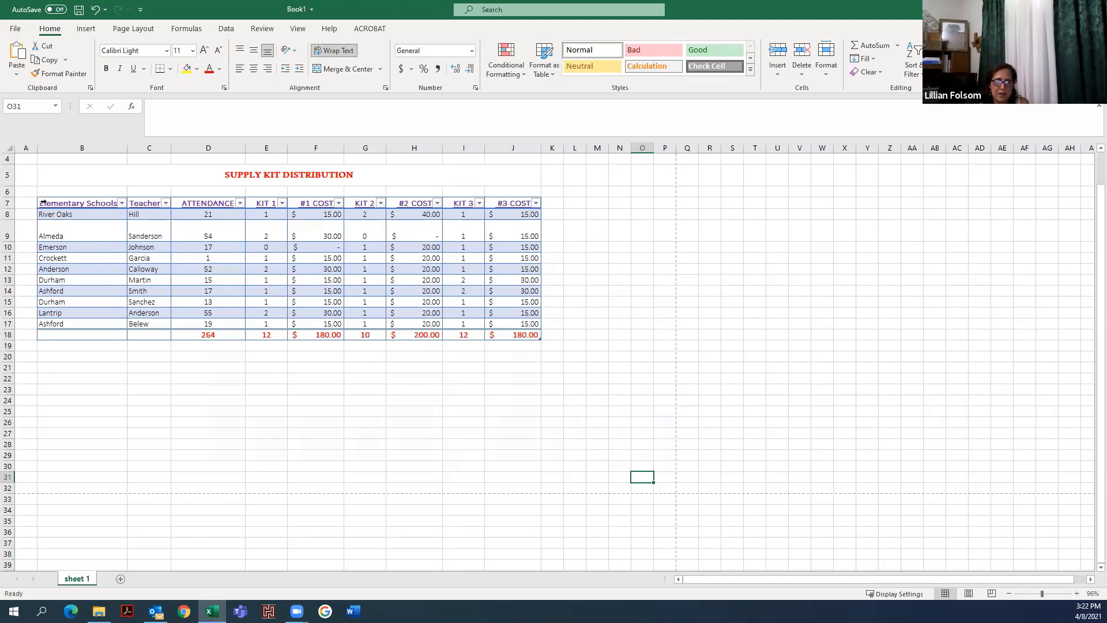
- Insert a default column chart from the whole table and move it below the data
left_click_drag(56, 204, 526, 343)
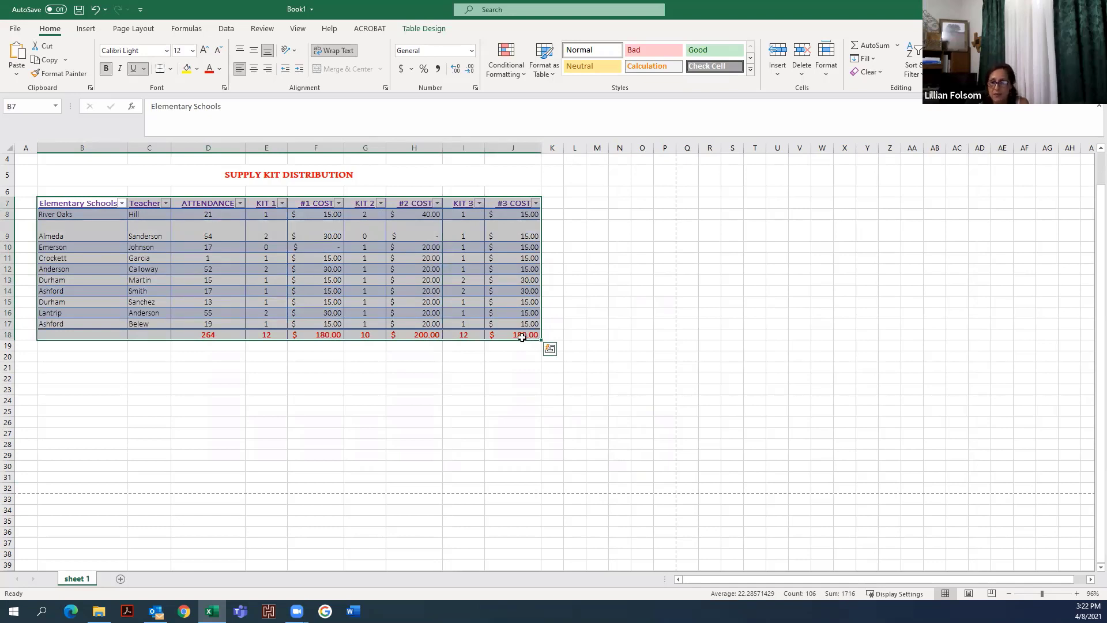
key("alt+F1")
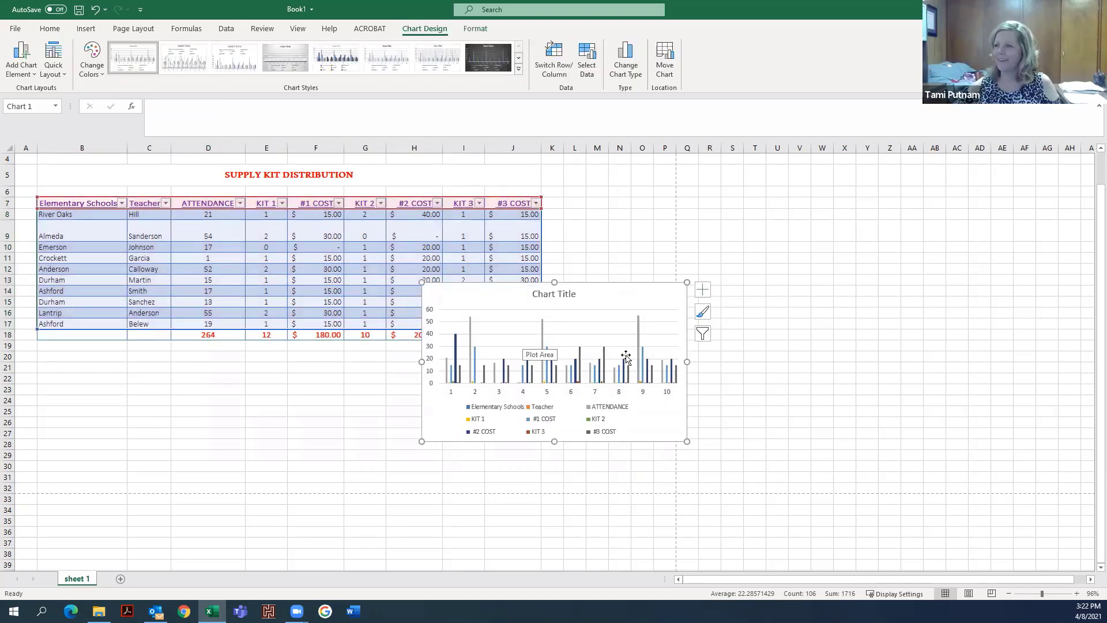
mouse_move(509, 302)
left_mouse_down()
mouse_move(173, 353)
mouse_move(114, 356)
mouse_move(115, 345)
mouse_move(110, 358)
left_mouse_up()
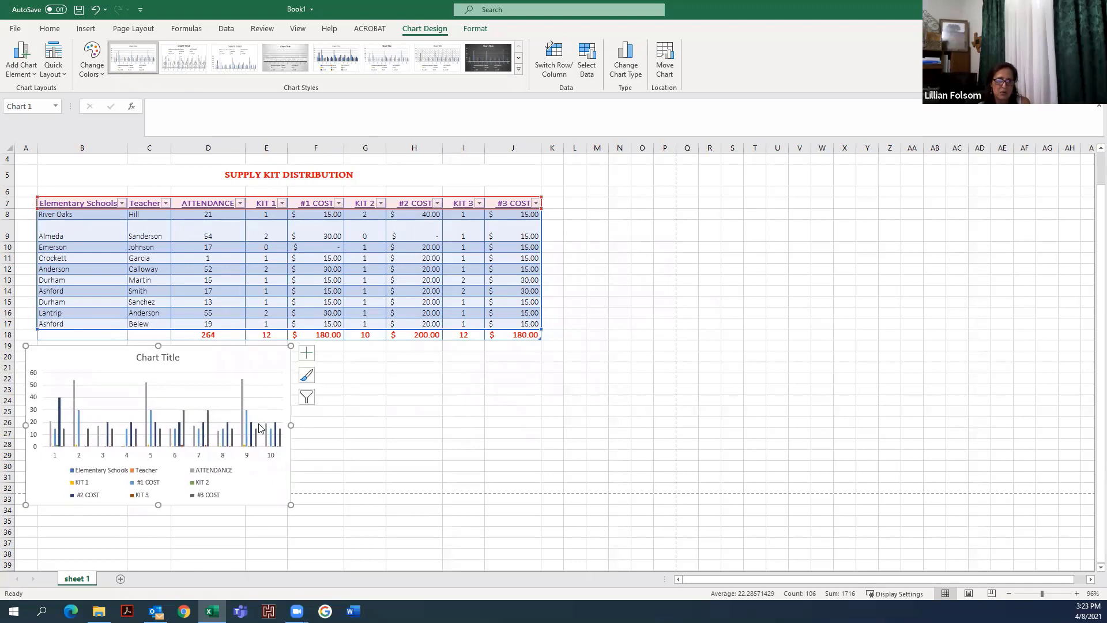
- Delete the empty rows 1 to 4 above the title
scroll(359, 303, "up", 1)
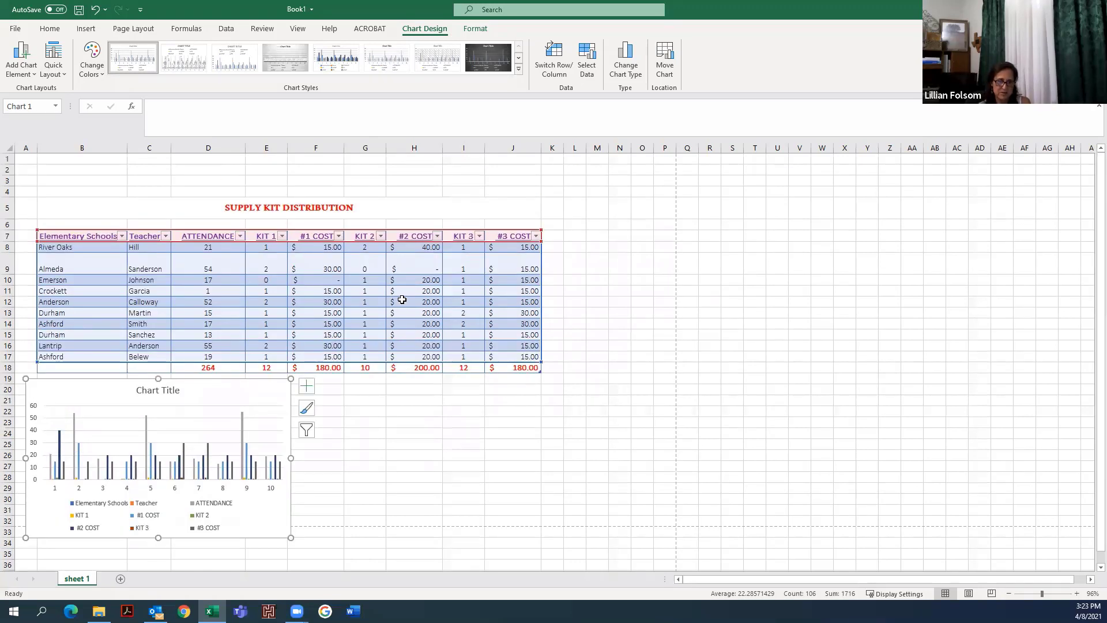
left_click_drag(7, 159, 5, 194)
right_click(75, 178)
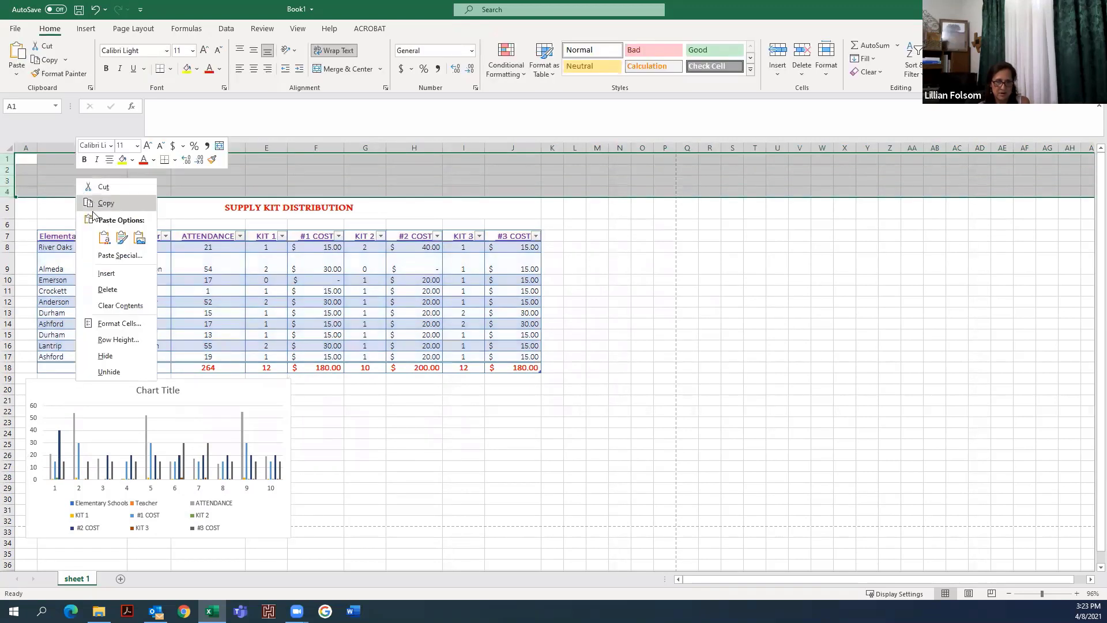
left_click(107, 289)
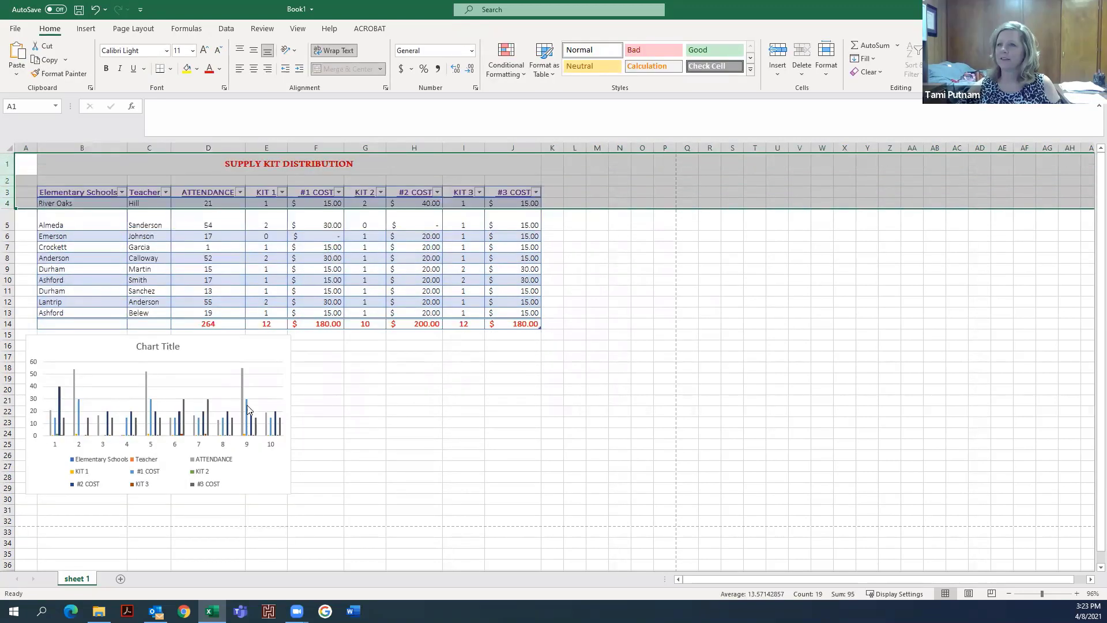
- Nudge the chart slightly right and down below the table
left_click_drag(193, 362, 210, 369)
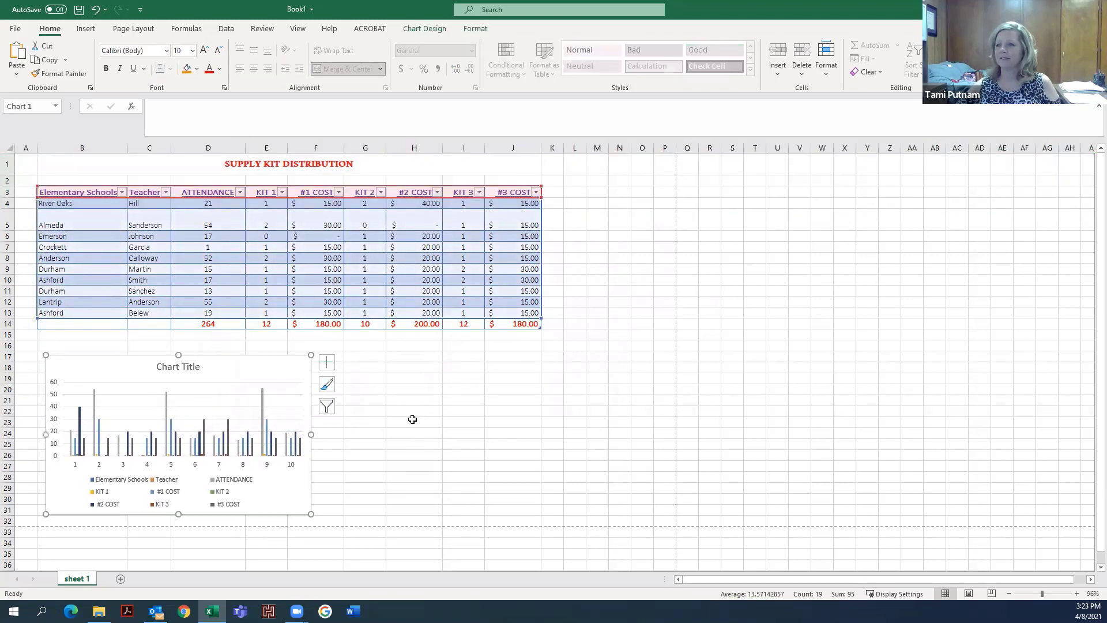
left_click(410, 381)
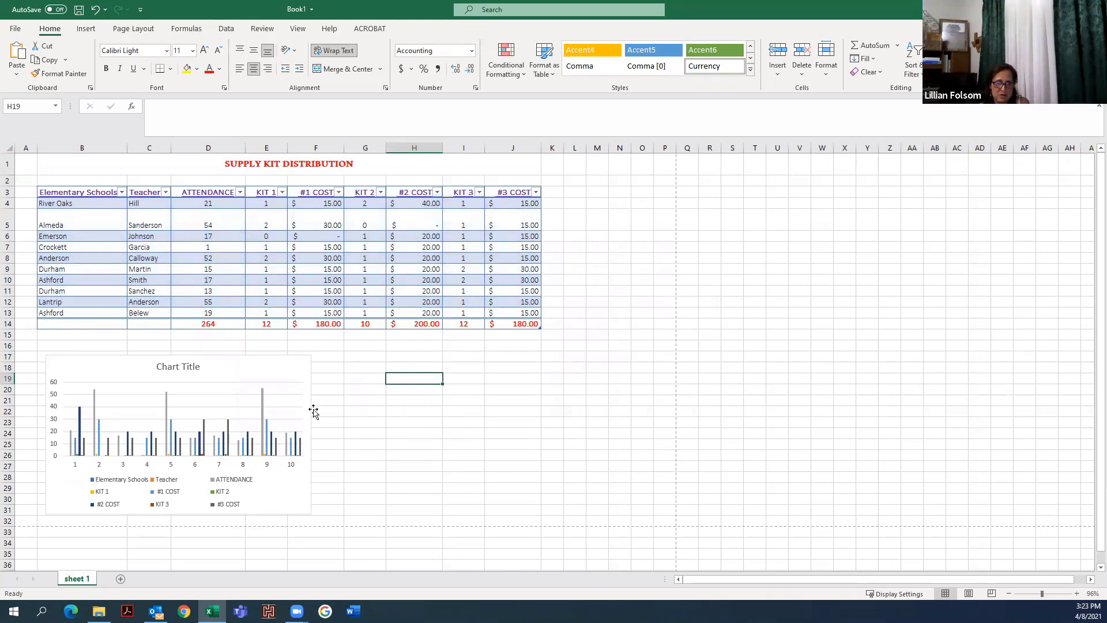
left_click(326, 392)
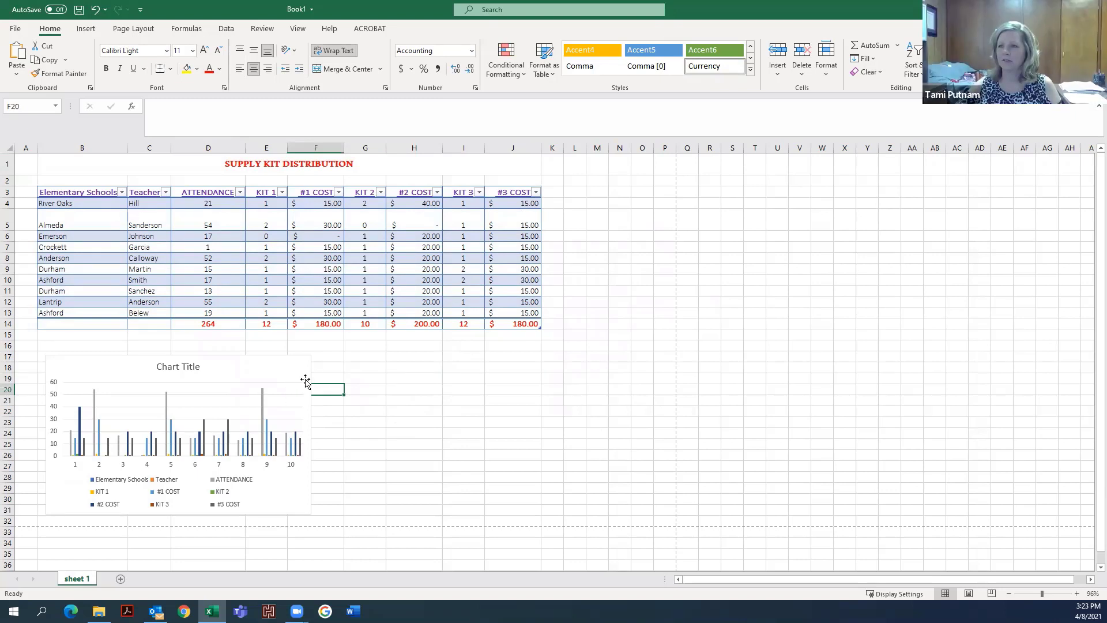
left_click(305, 381)
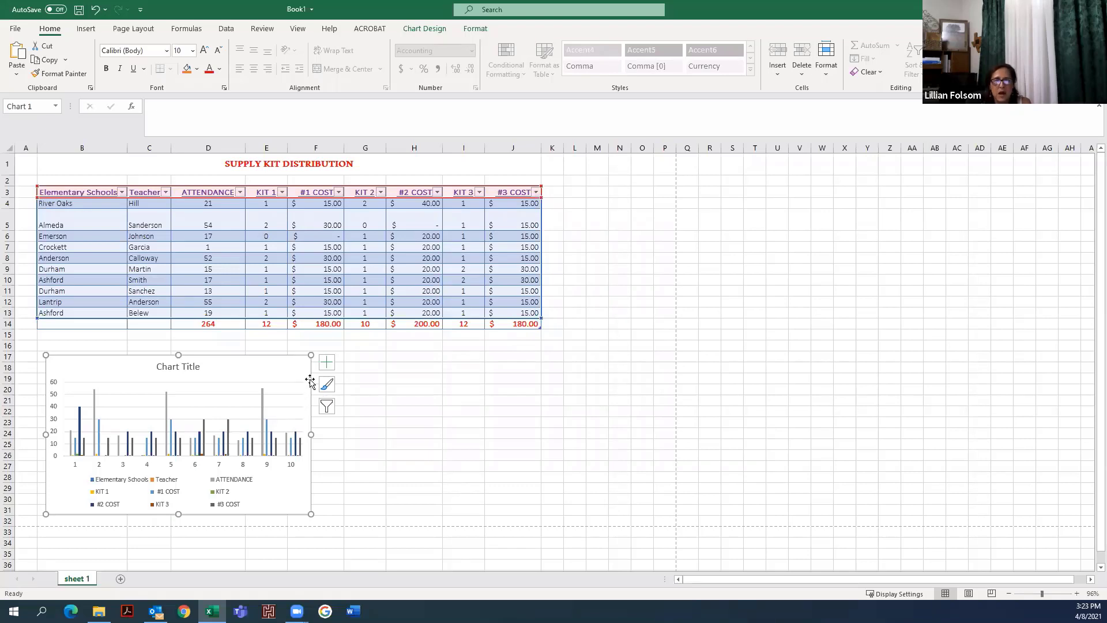
- Switch the chart's rows and columns so the schools become the data series
left_click(434, 33)
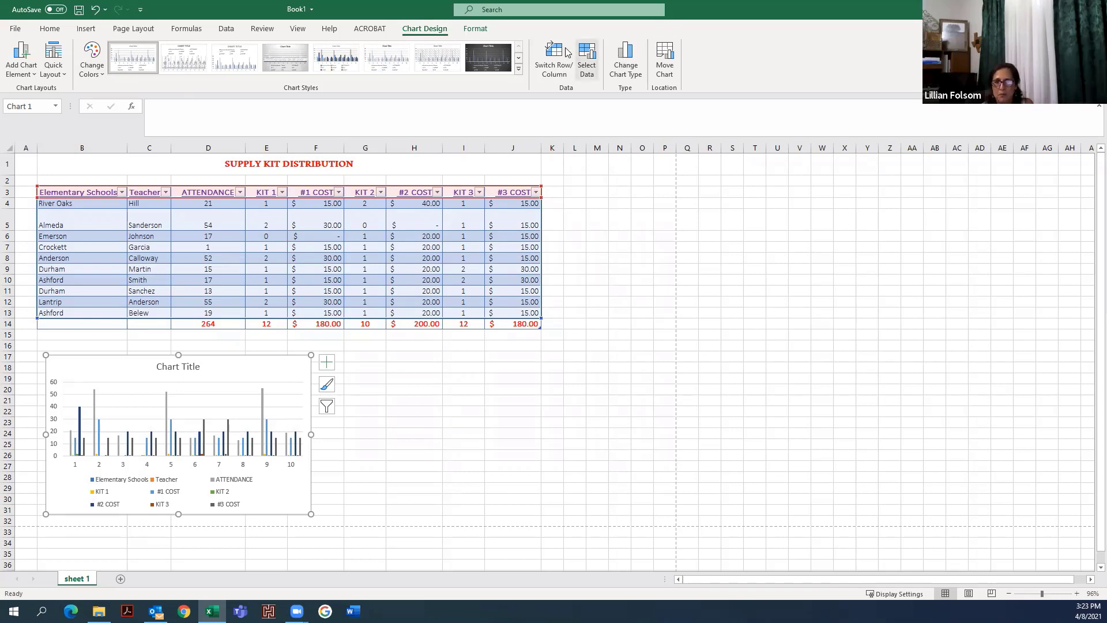
left_click(555, 70)
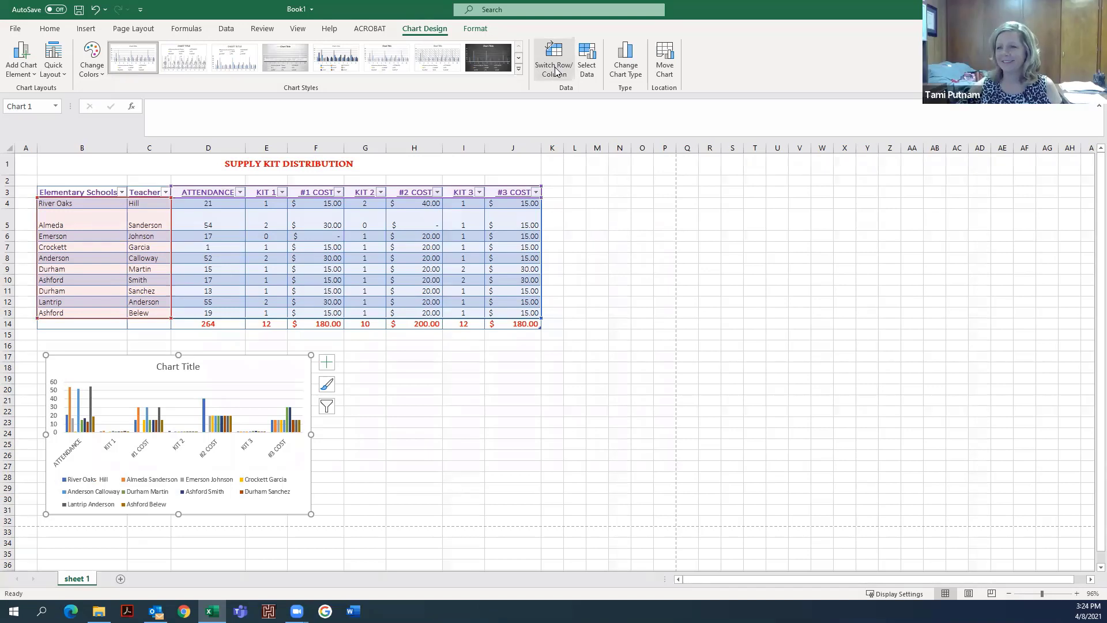
left_click(555, 71)
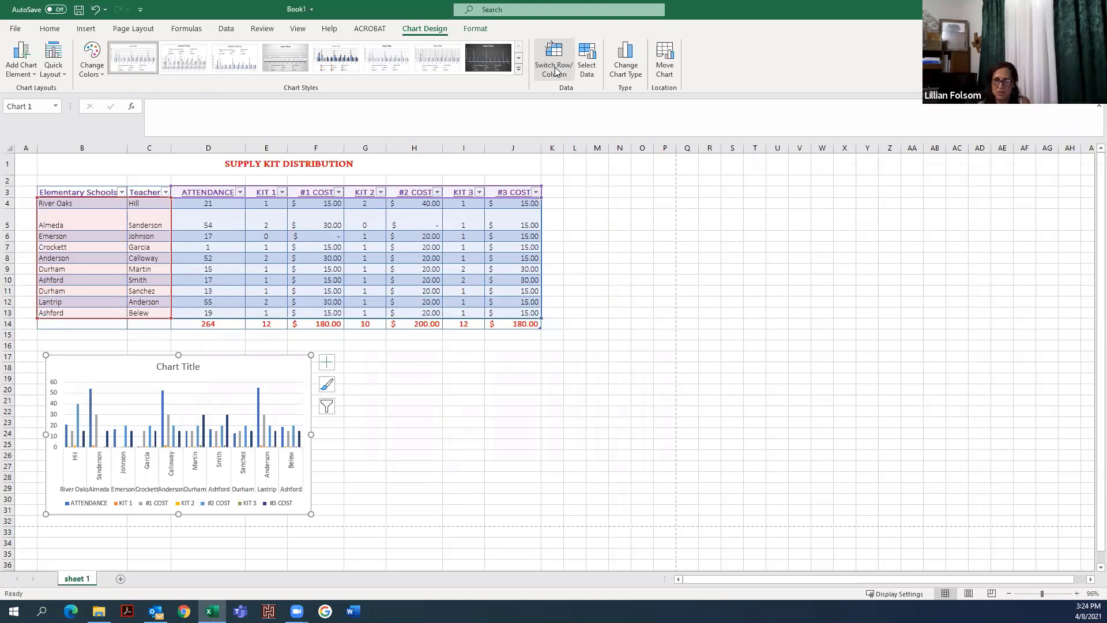
left_click(555, 70)
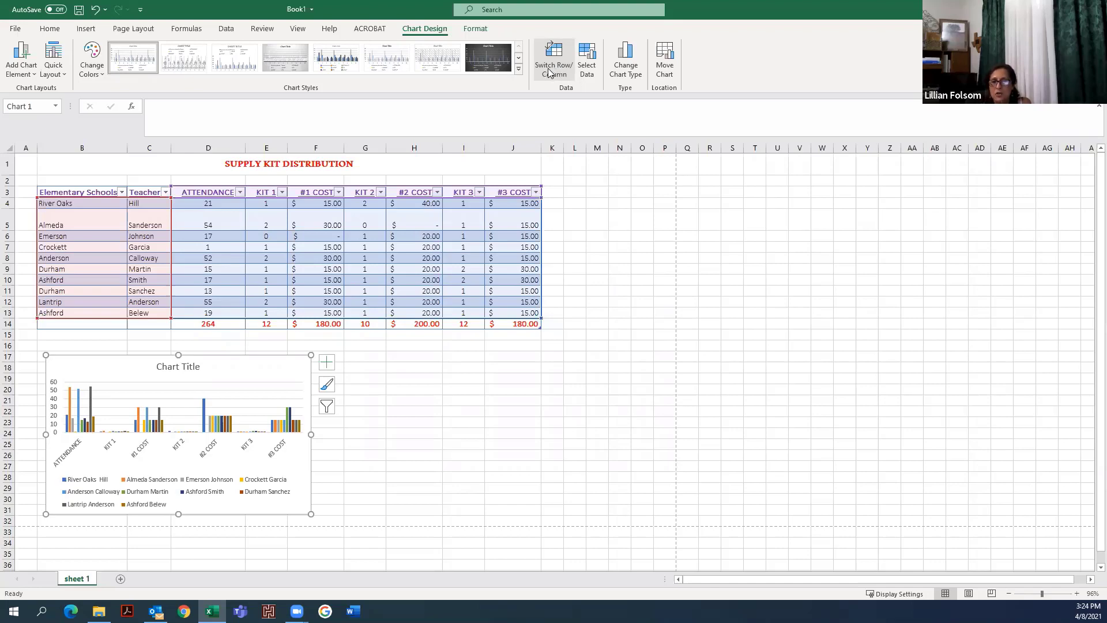
- Edit the chart data to keep only ATTENDANCE, unchecking the KIT and COST categories
left_click(587, 63)
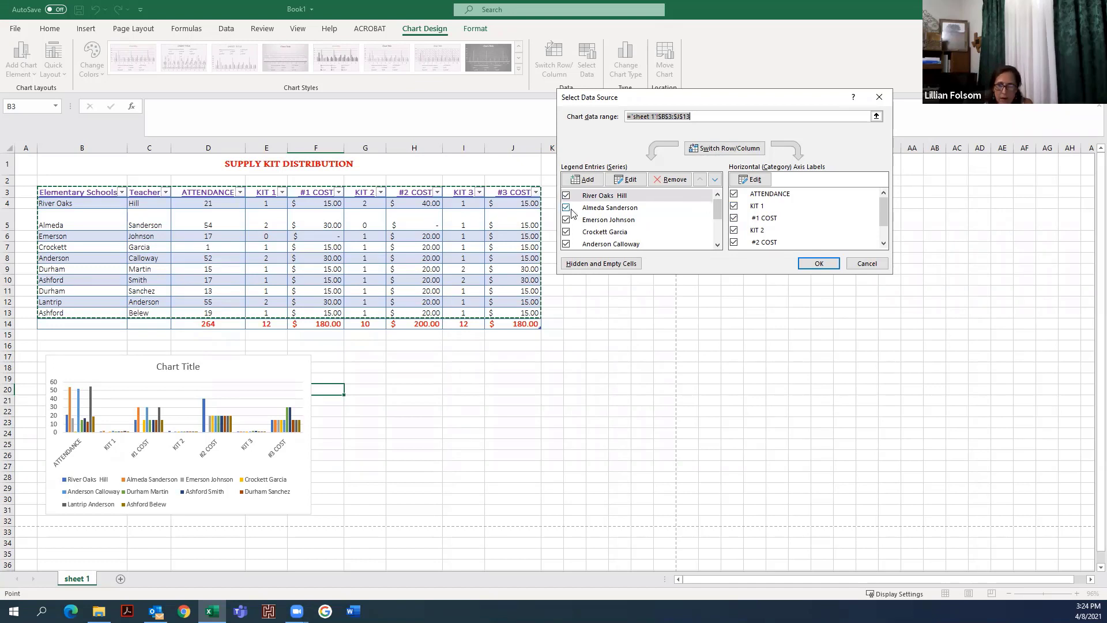
left_click(735, 206)
left_click(734, 218)
left_click(734, 230)
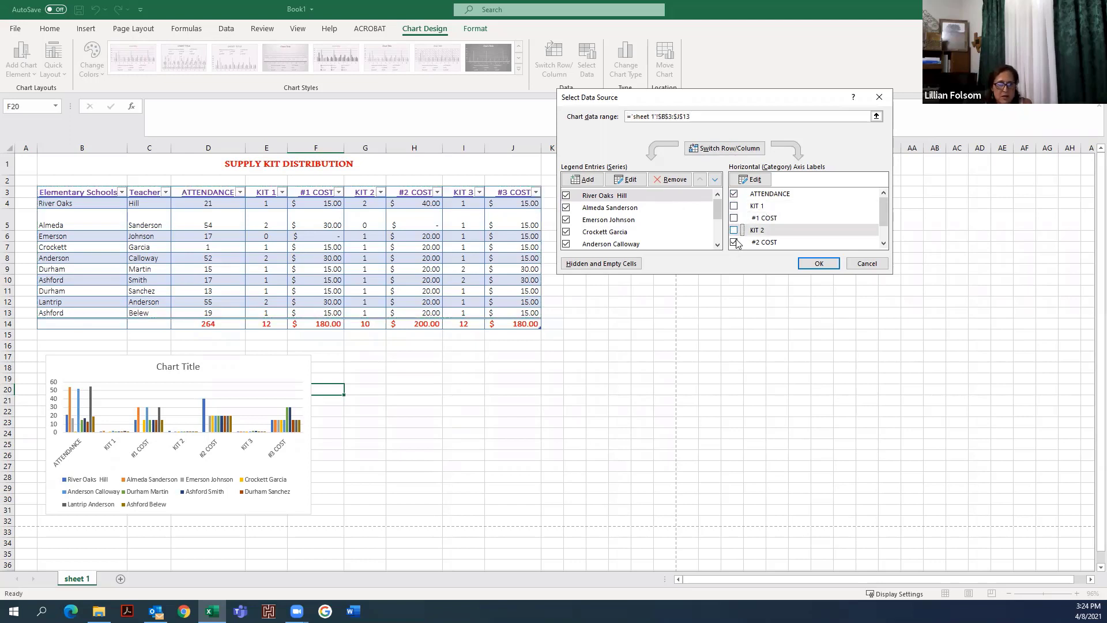
left_click(734, 242)
left_click(883, 243)
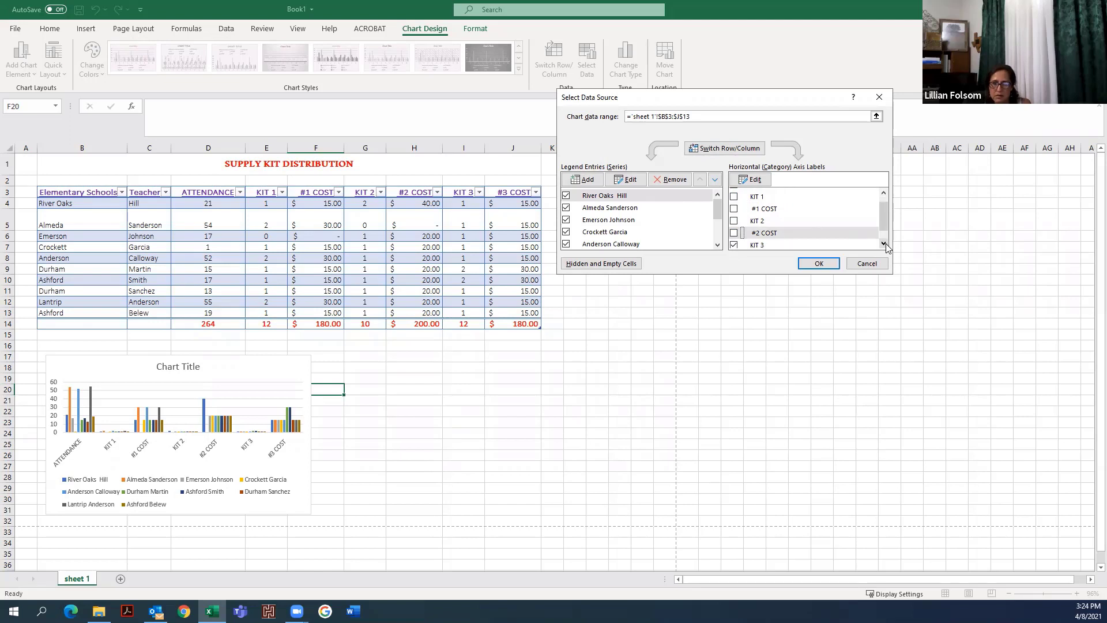
left_click(883, 243)
left_click(734, 230)
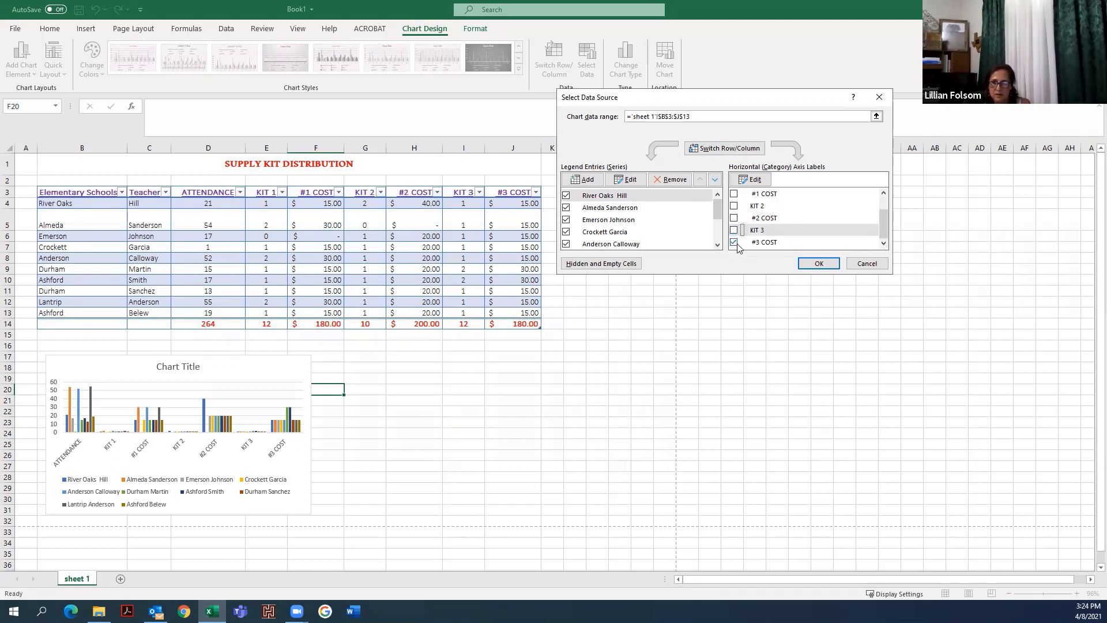
left_click(734, 242)
scroll(810, 217, "up", 1)
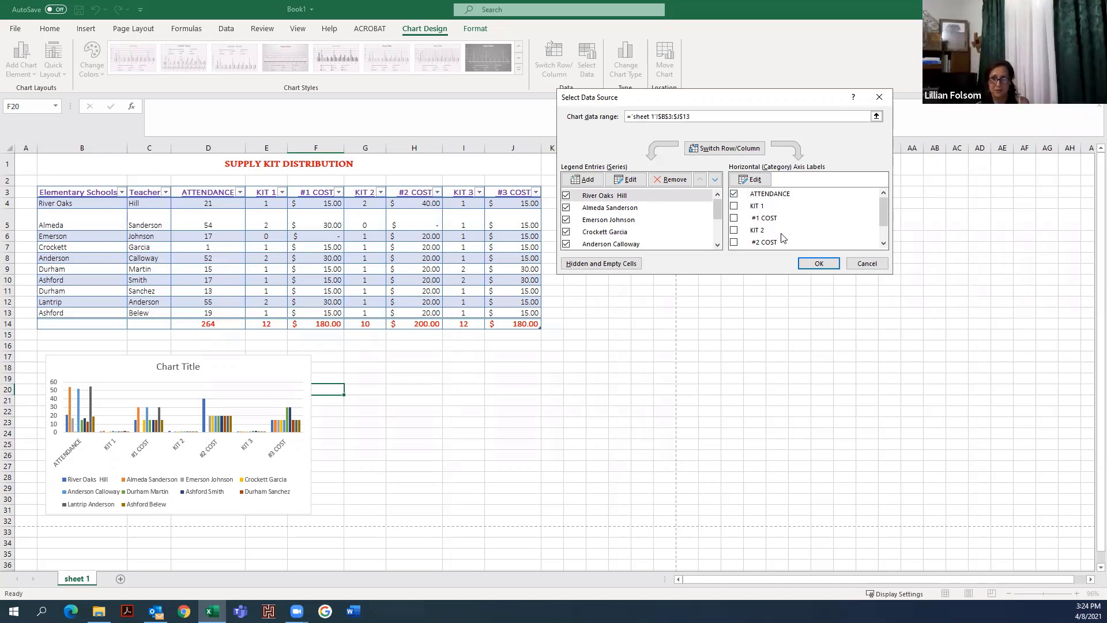
left_click(817, 264)
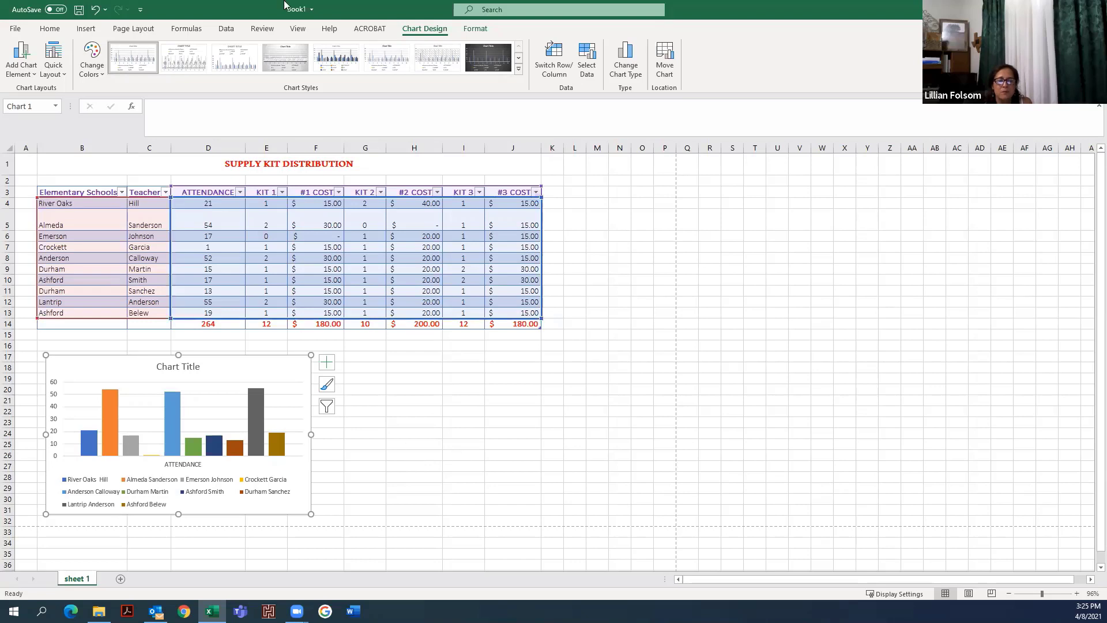
- Add a chart title positioned above the chart
left_click(34, 75)
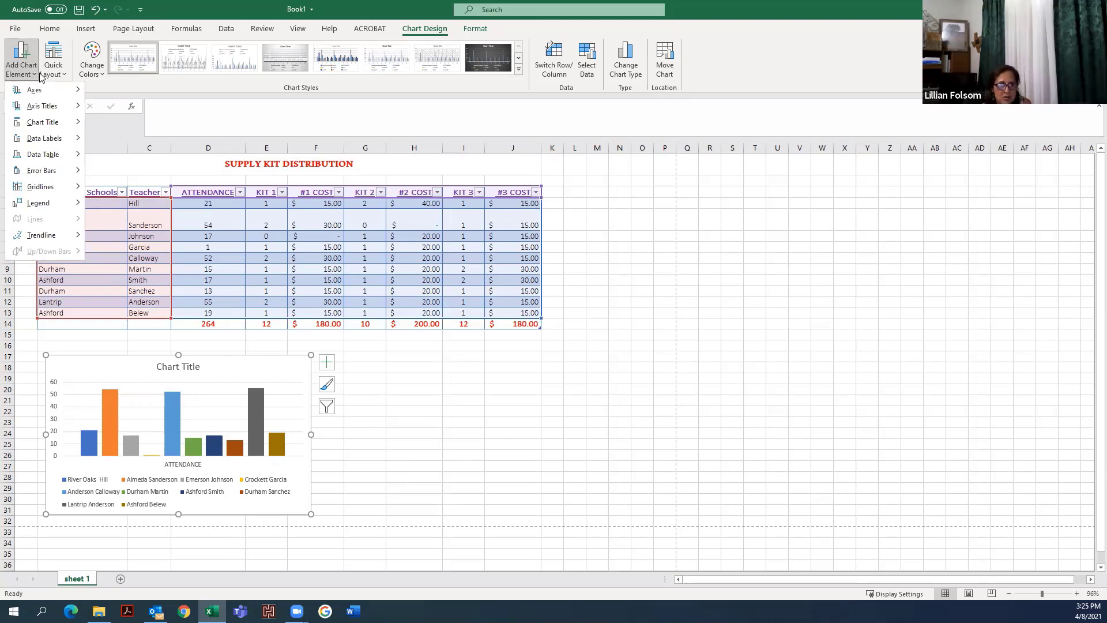
mouse_move(51, 122)
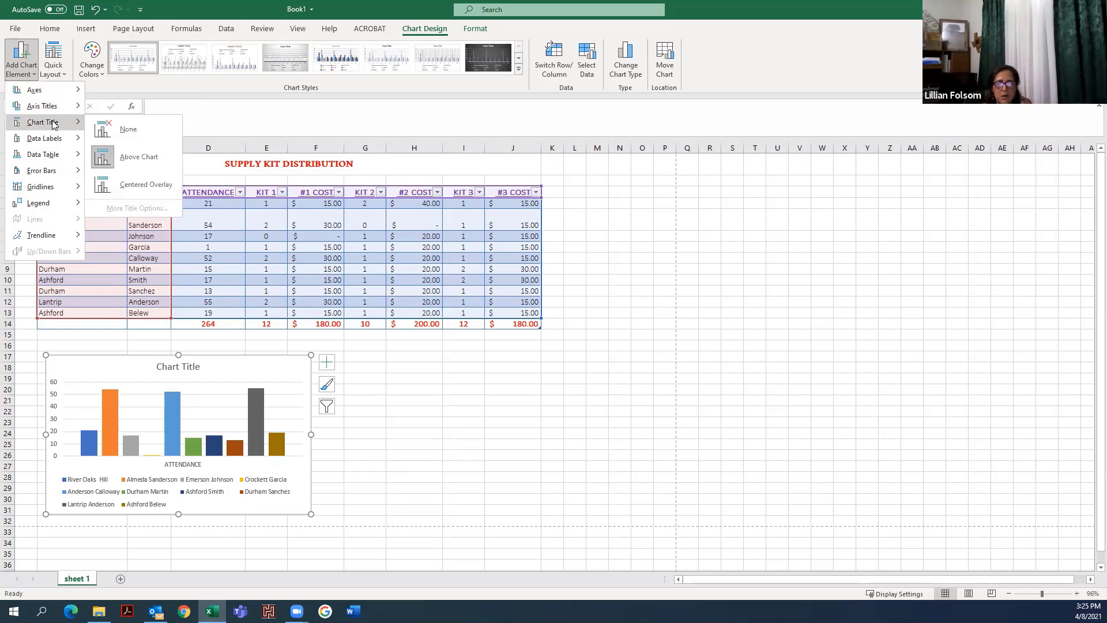
left_click(118, 159)
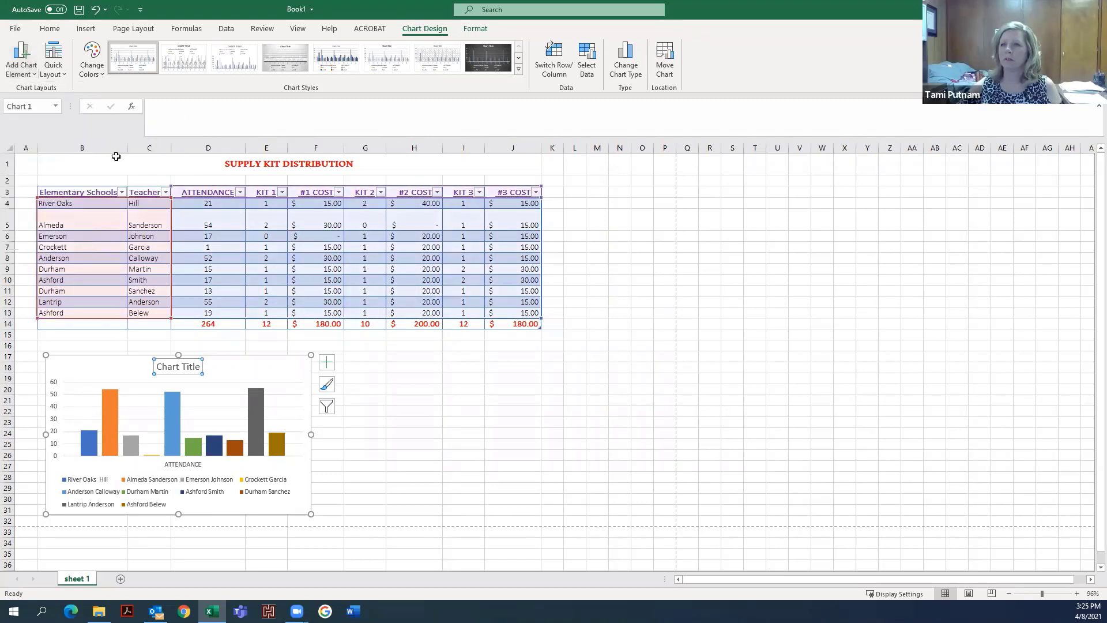
- Replace the chart title text with ATTENDANCE
left_click(181, 367)
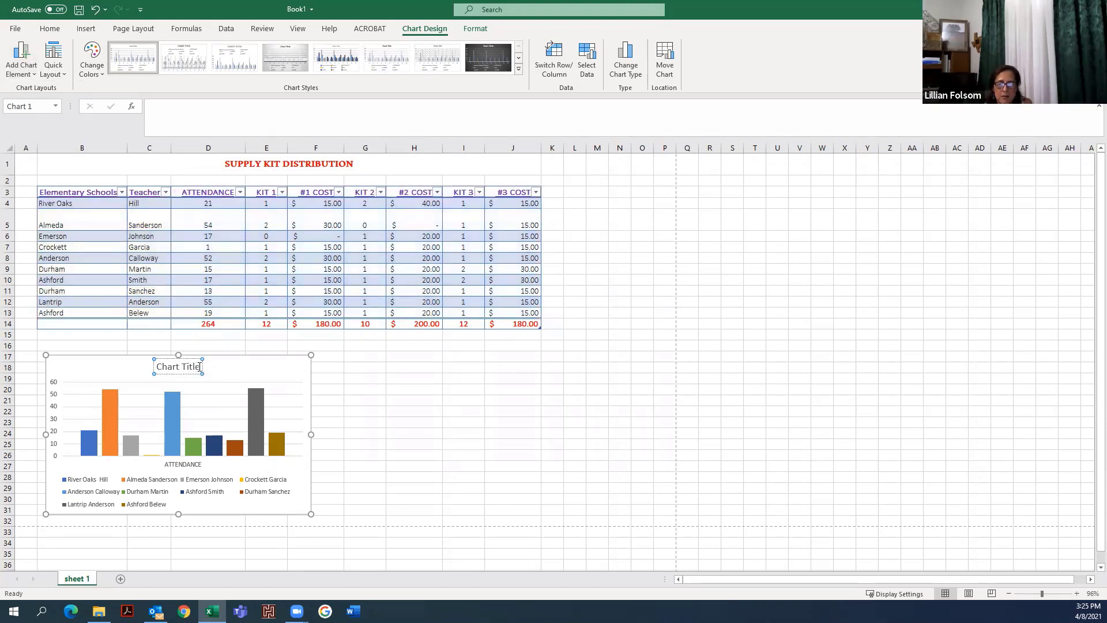
left_click_drag(198, 366, 154, 367)
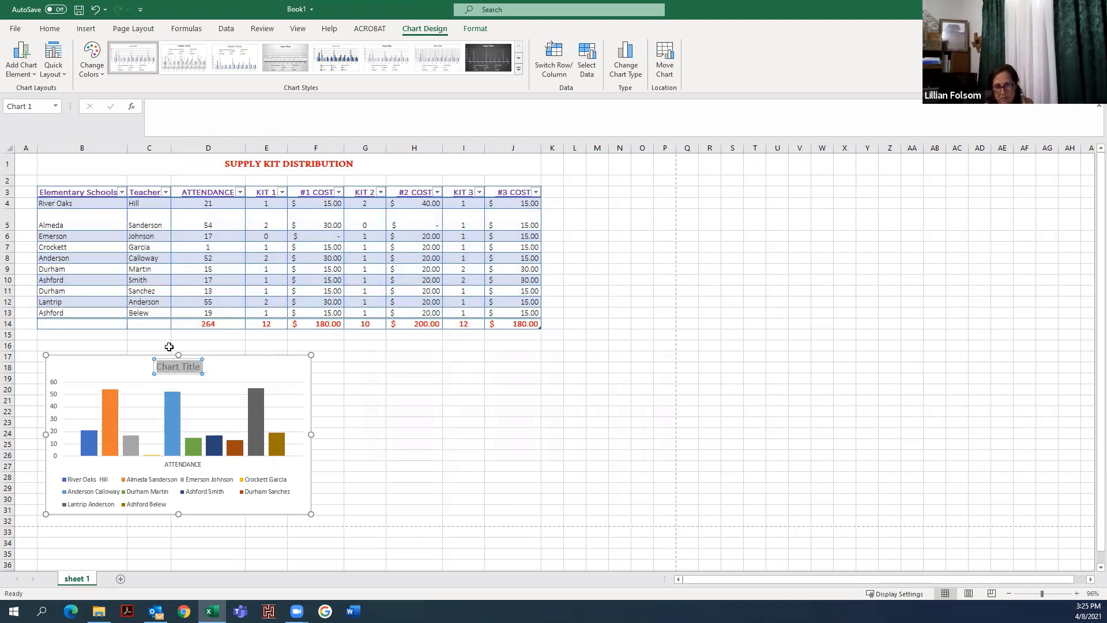
type("ATT")
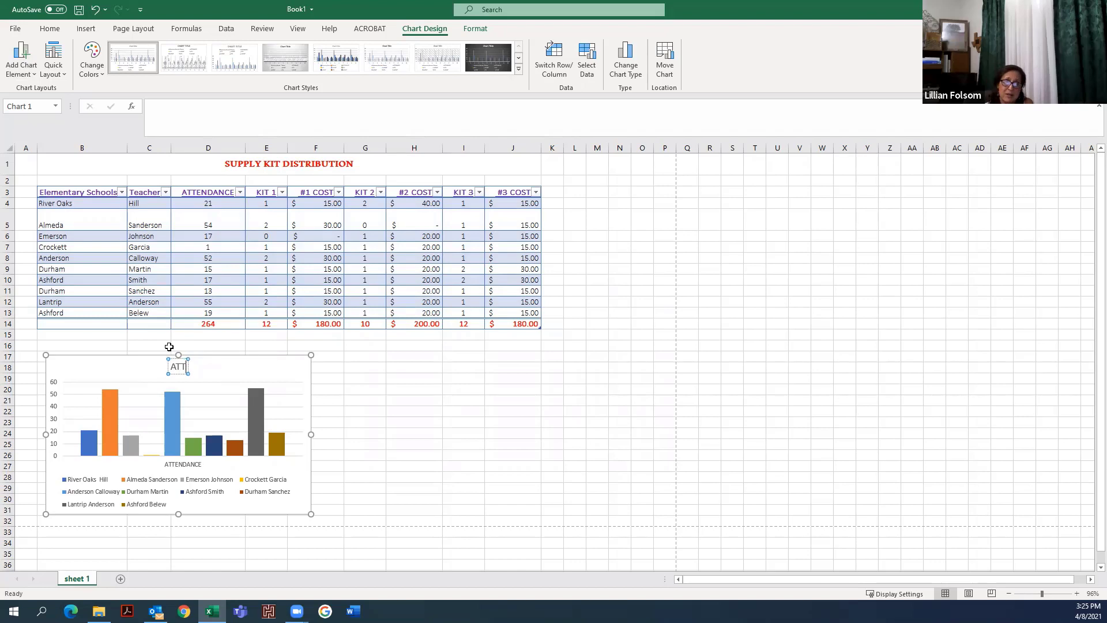
type("ENDANCE")
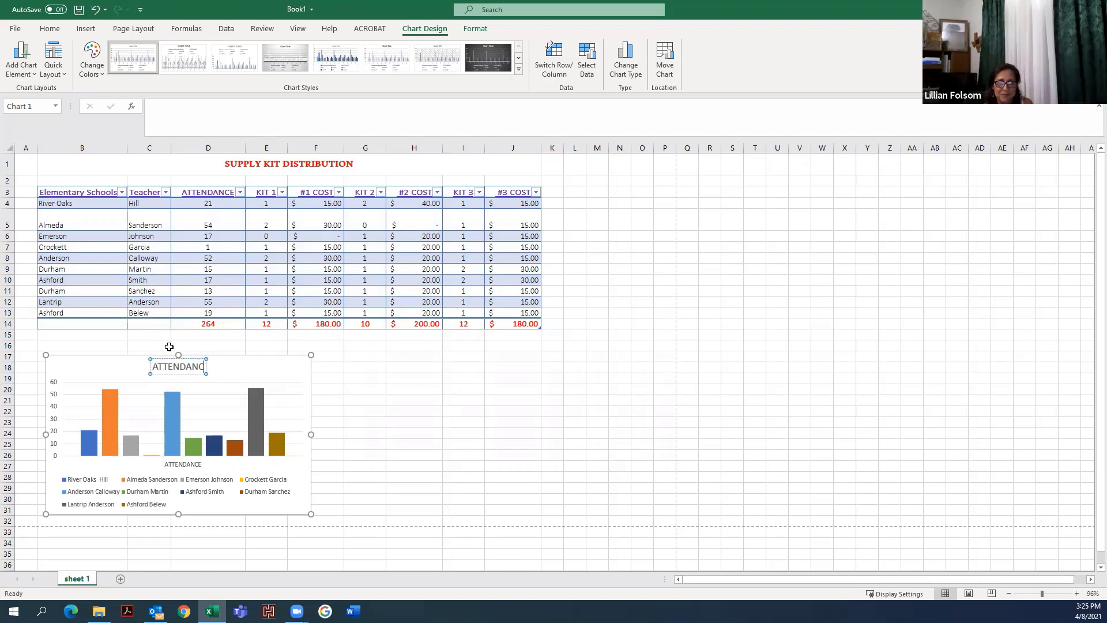
left_click(338, 433)
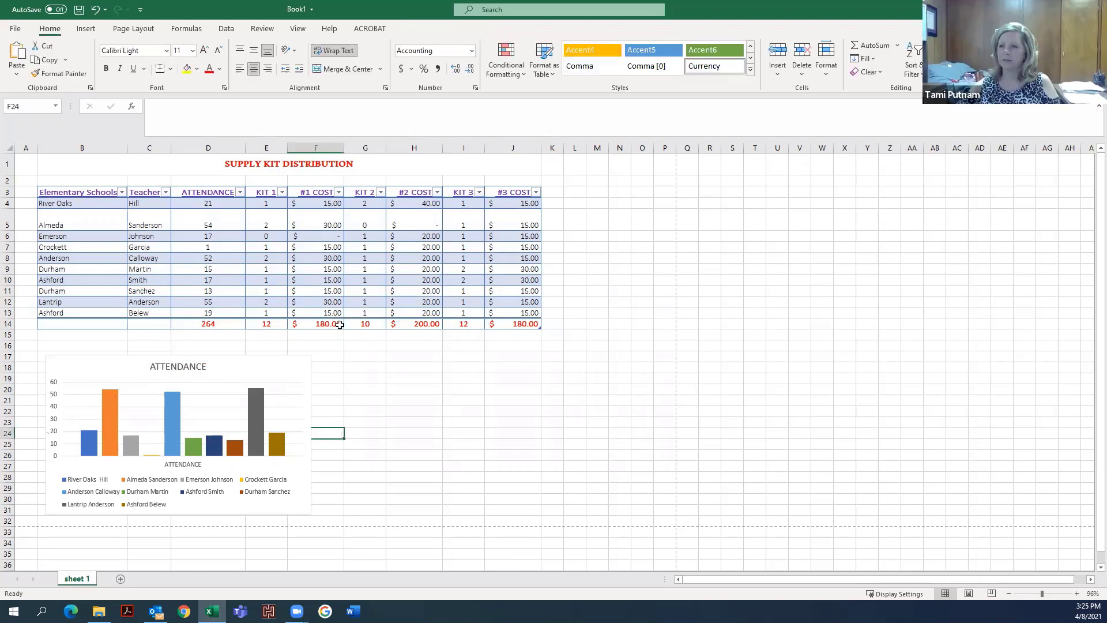
- Add data labels centered on the chart's columns
left_click(252, 398)
left_click(294, 392)
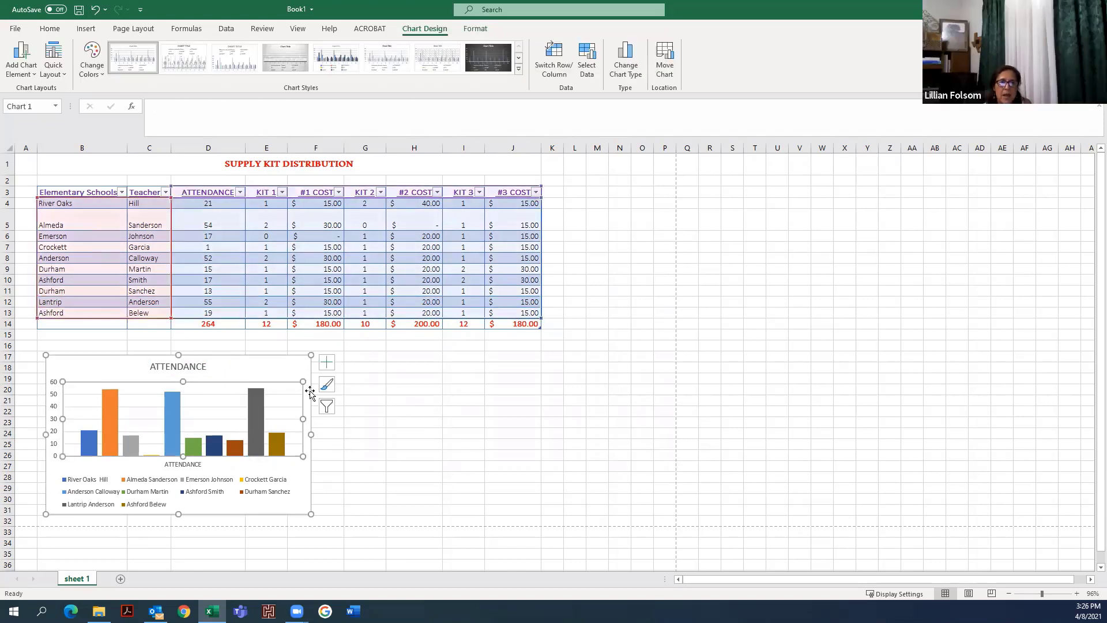
left_click(397, 423)
left_click(313, 398)
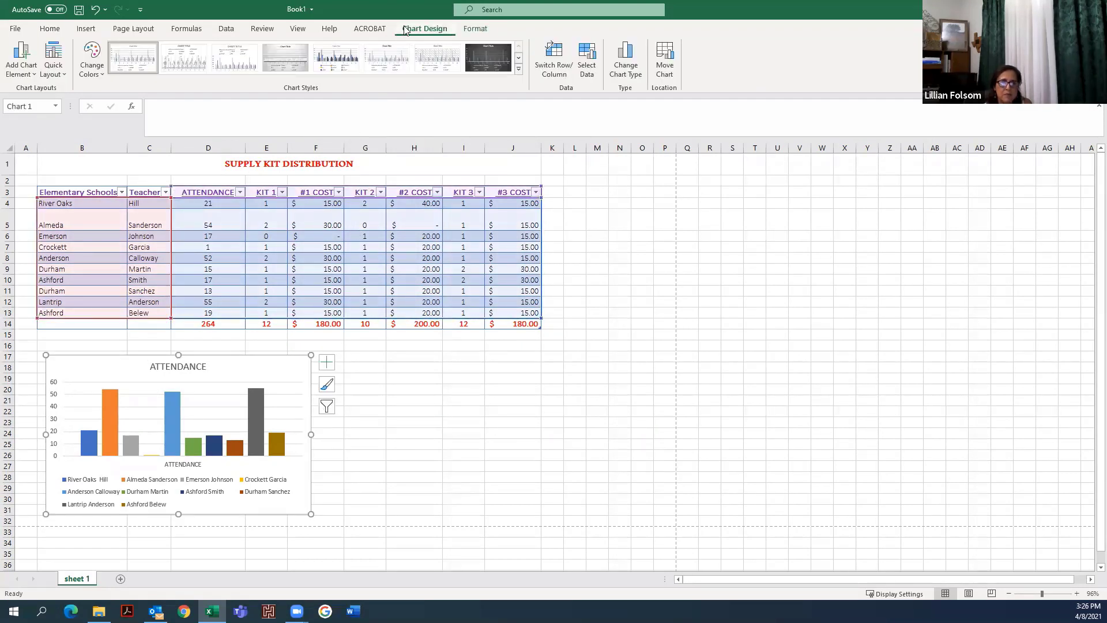
left_click(34, 73)
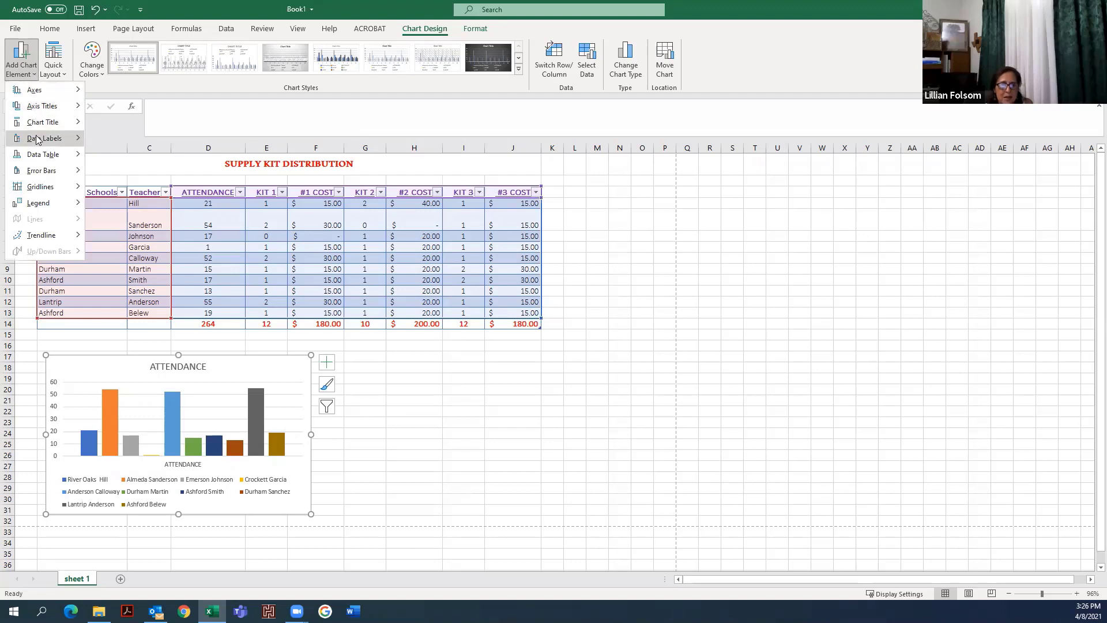
mouse_move(38, 141)
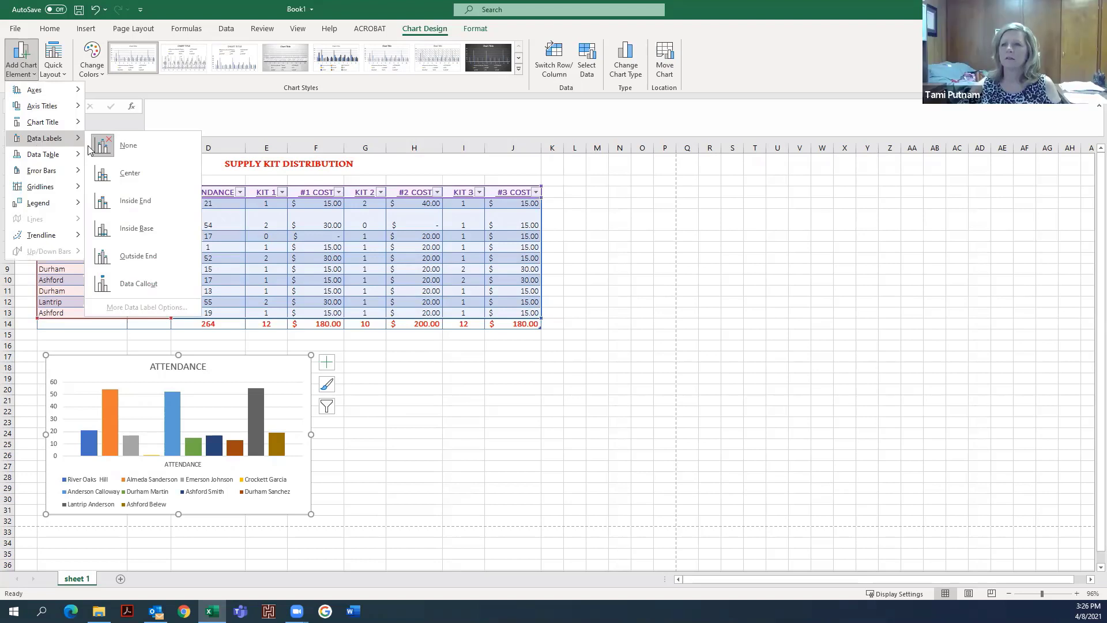
left_click(132, 173)
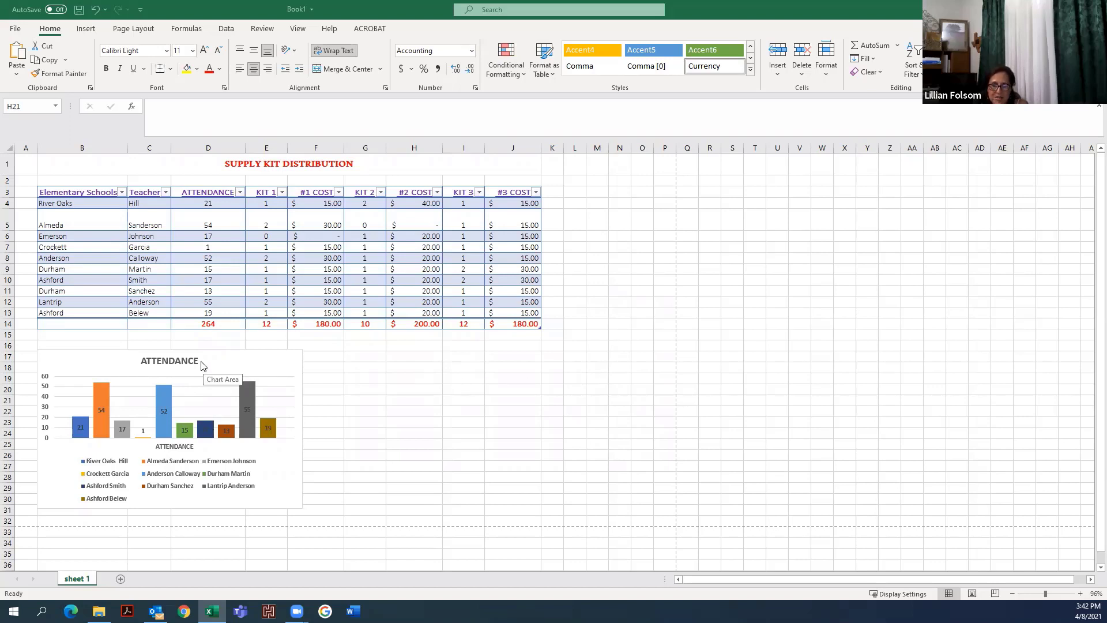
- Copy the chart and paste a duplicate, placing it beside the original below the table
left_click(301, 369)
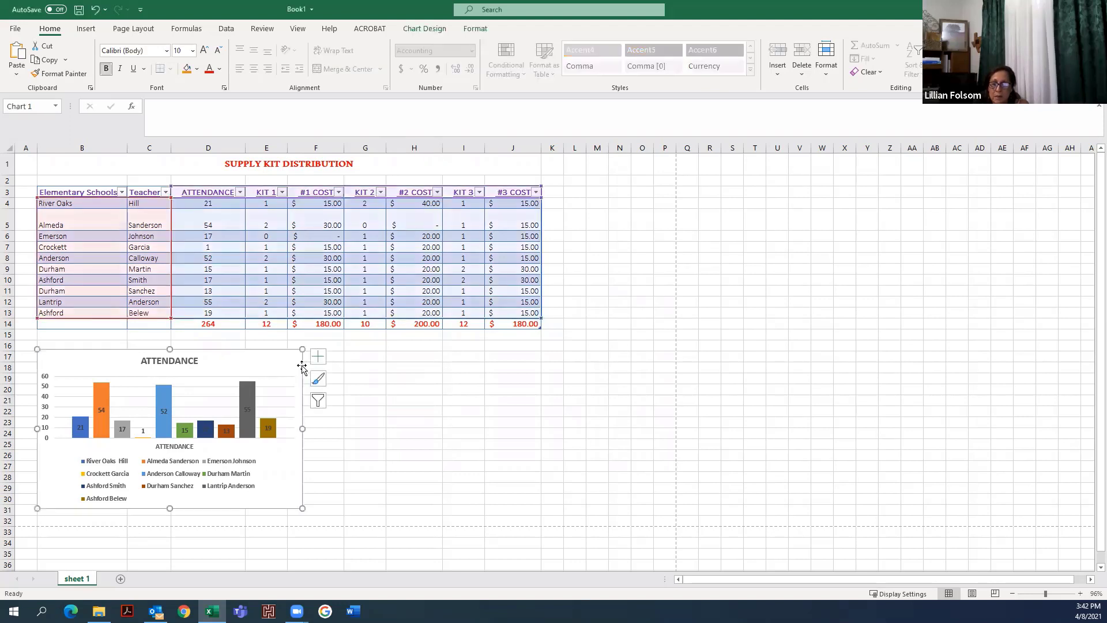
right_click(301, 369)
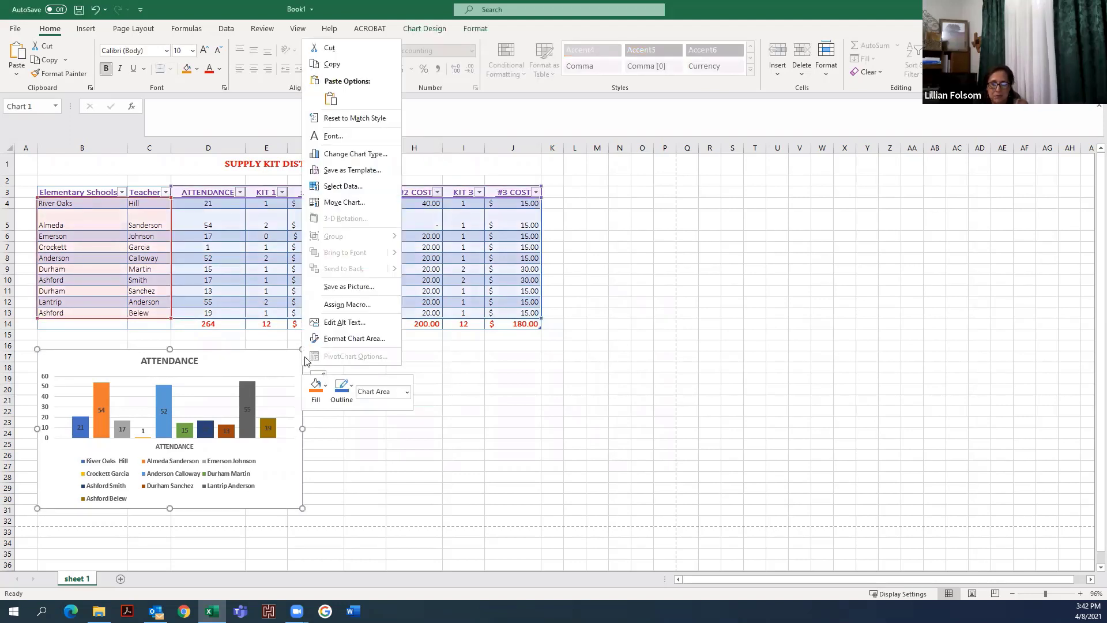
left_click(346, 60)
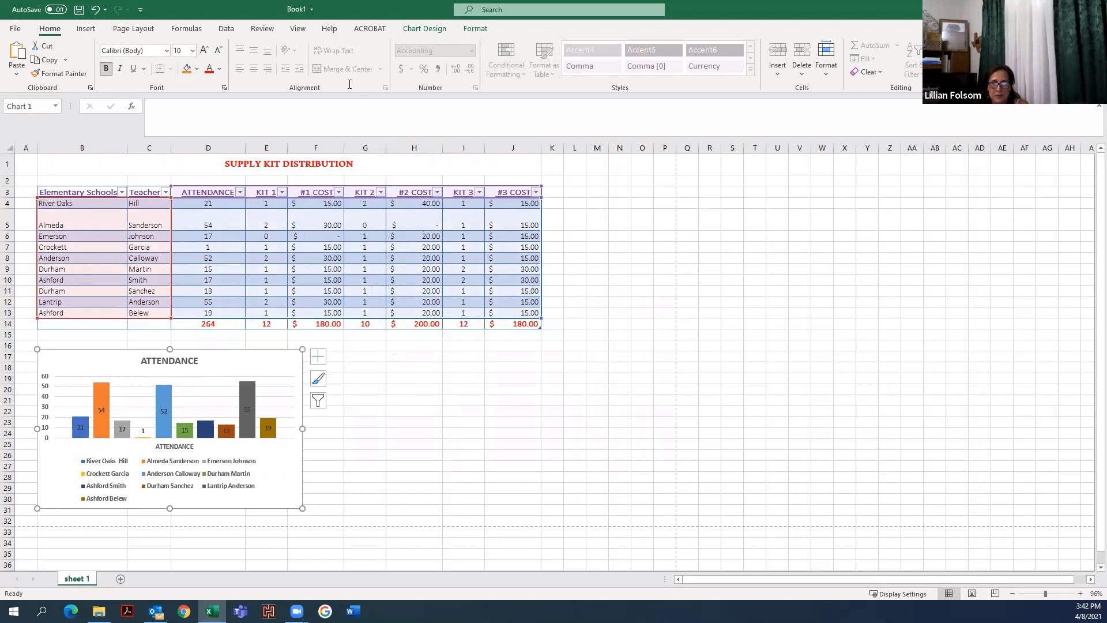
left_click(349, 379)
right_click(348, 378)
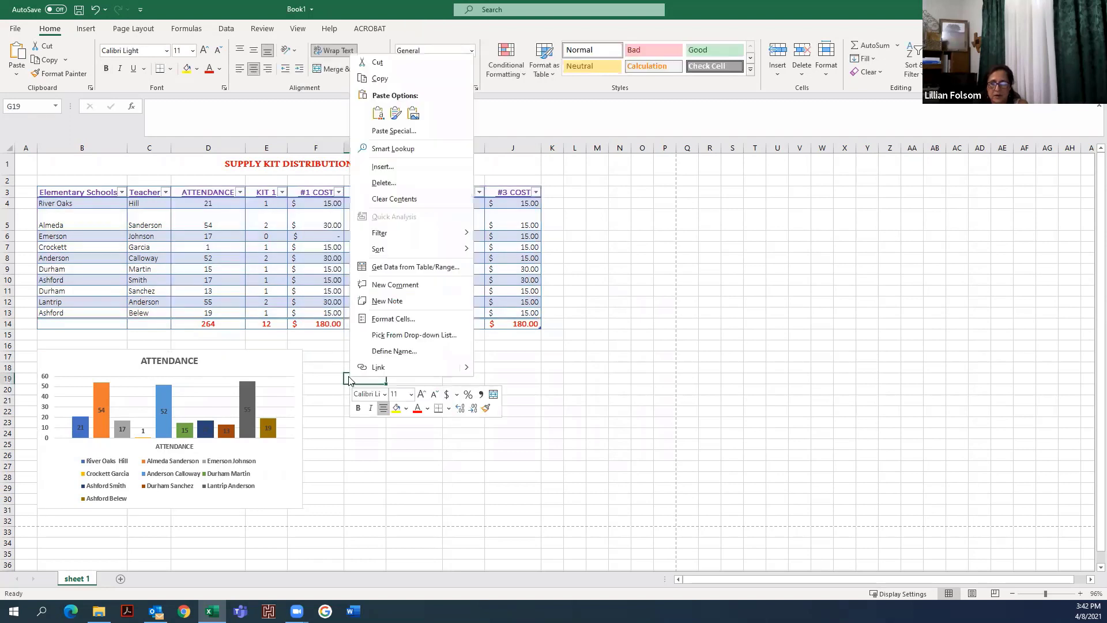
left_click(377, 113)
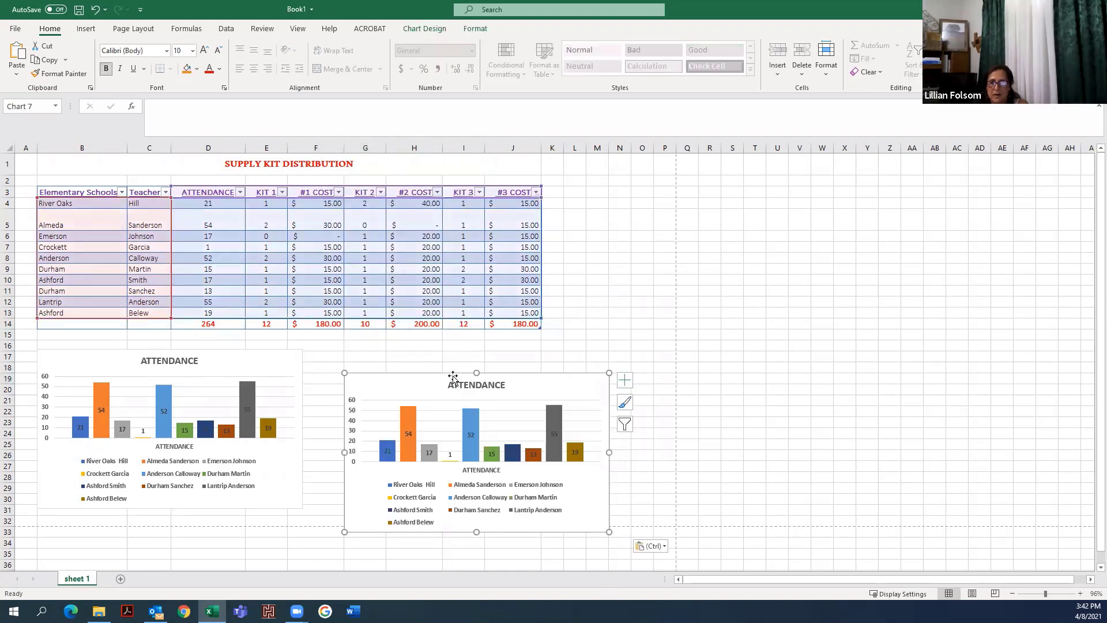
left_click_drag(453, 375, 427, 350)
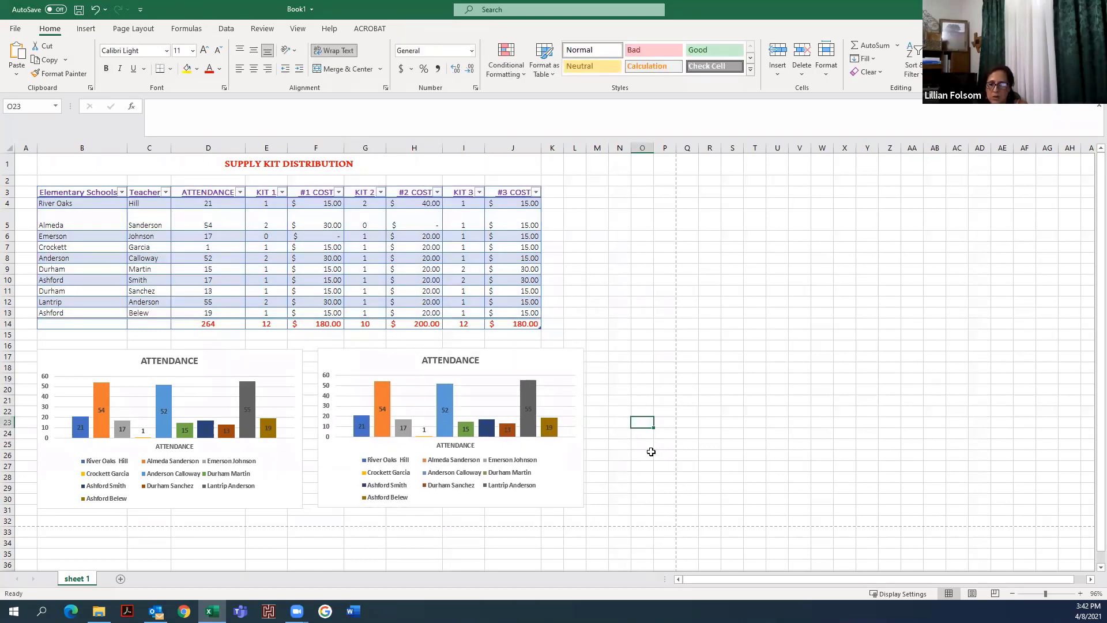
- Switch rows and columns on the duplicate chart so the schools become the categories
left_click(582, 413)
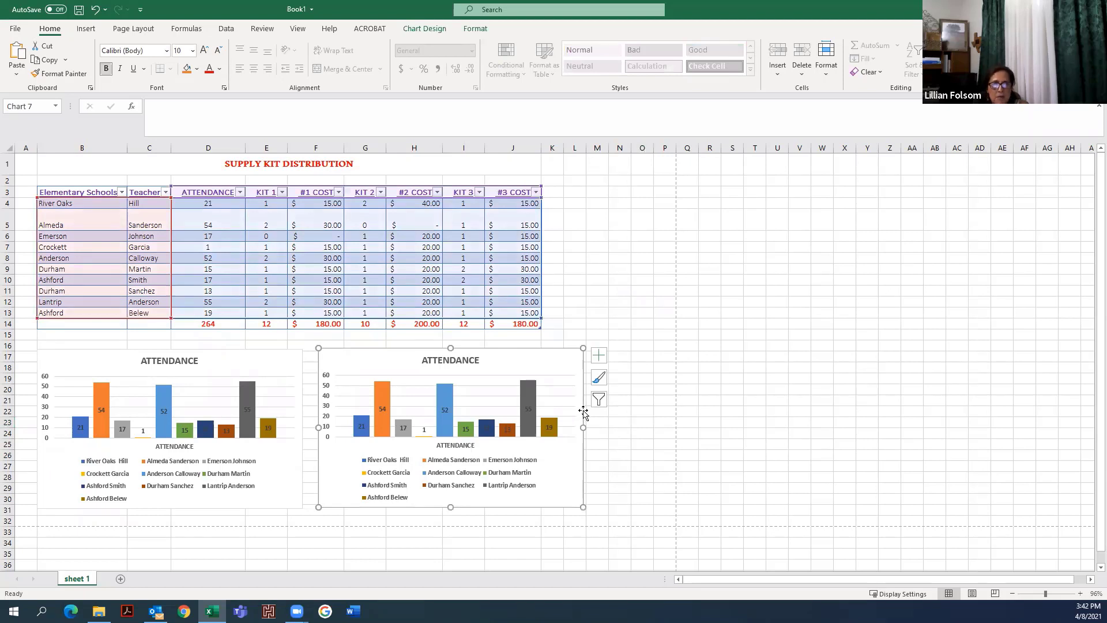
left_click(438, 30)
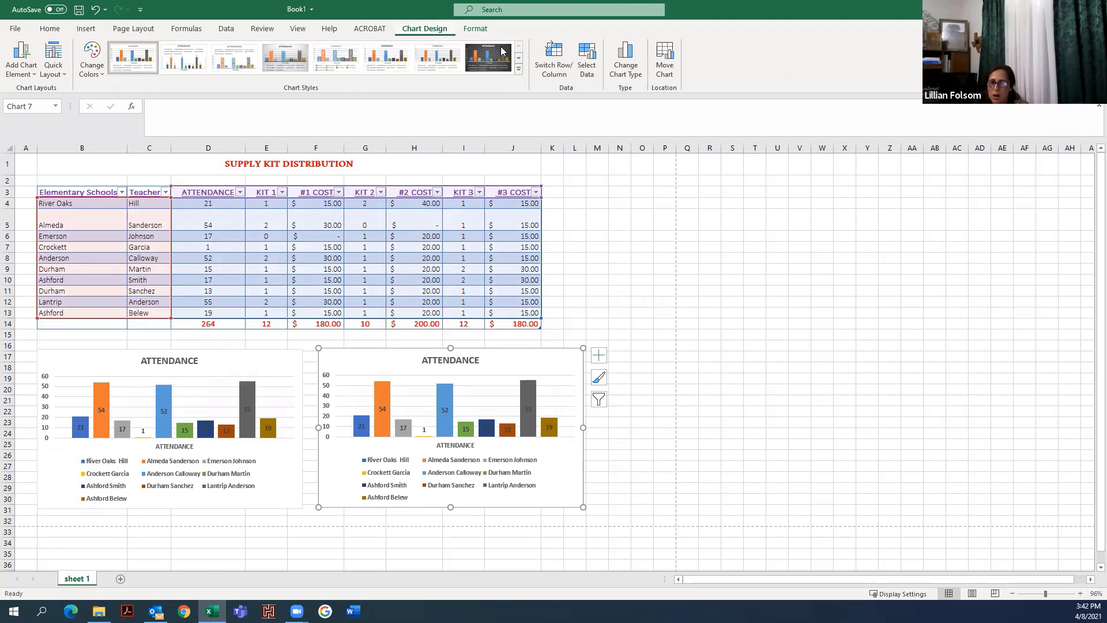
left_click(564, 69)
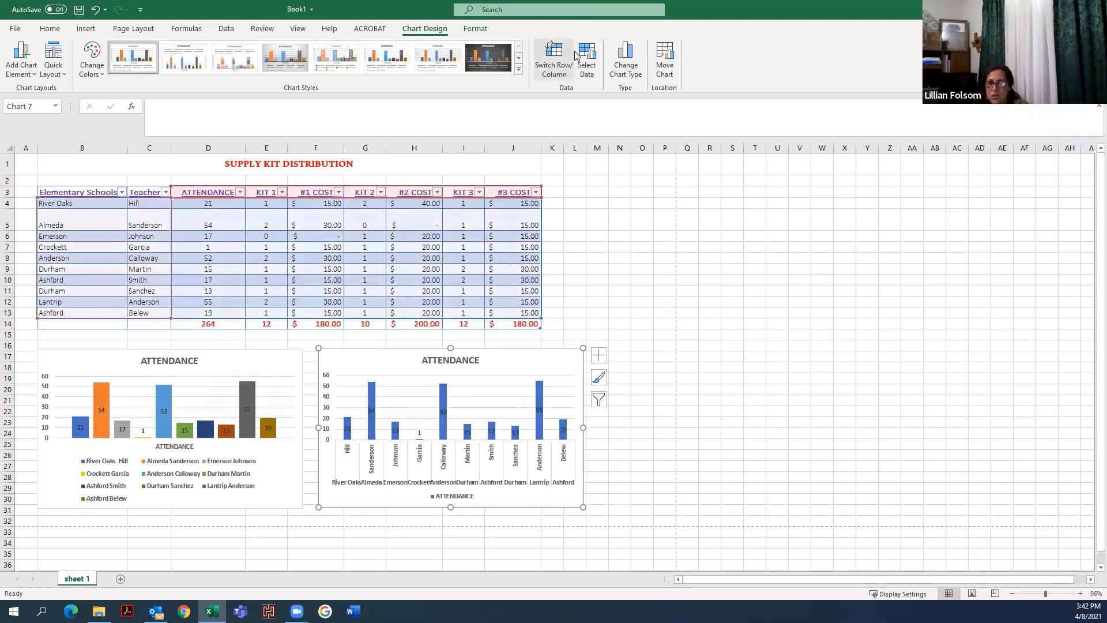
- Edit the duplicate chart's data to show #1 COST and #2 COST instead of ATTENDANCE
left_click(588, 58)
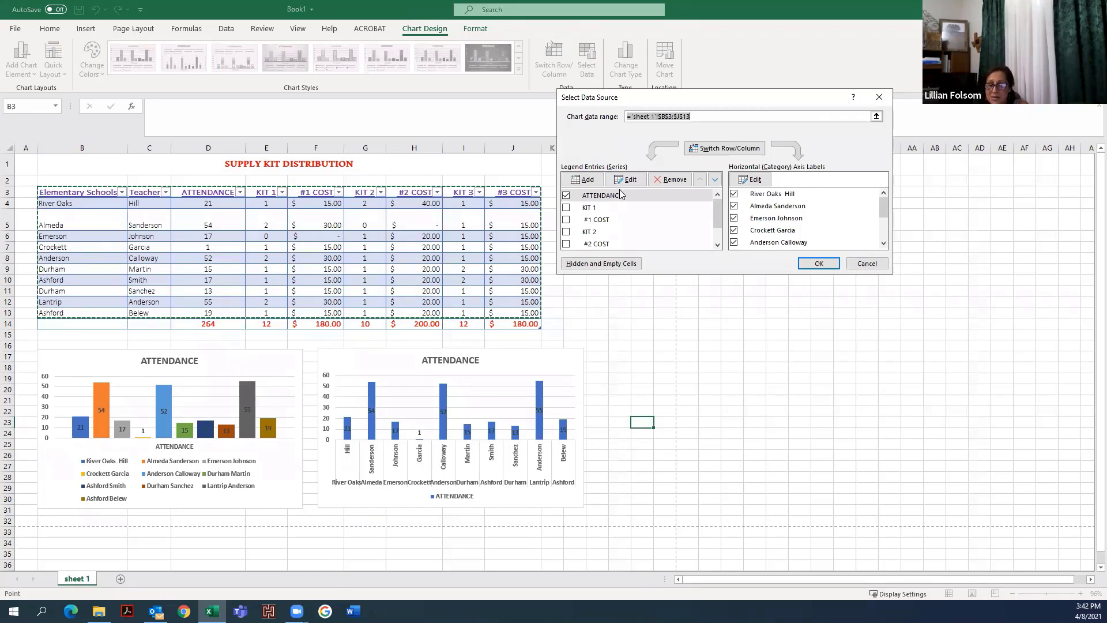
left_click(565, 195)
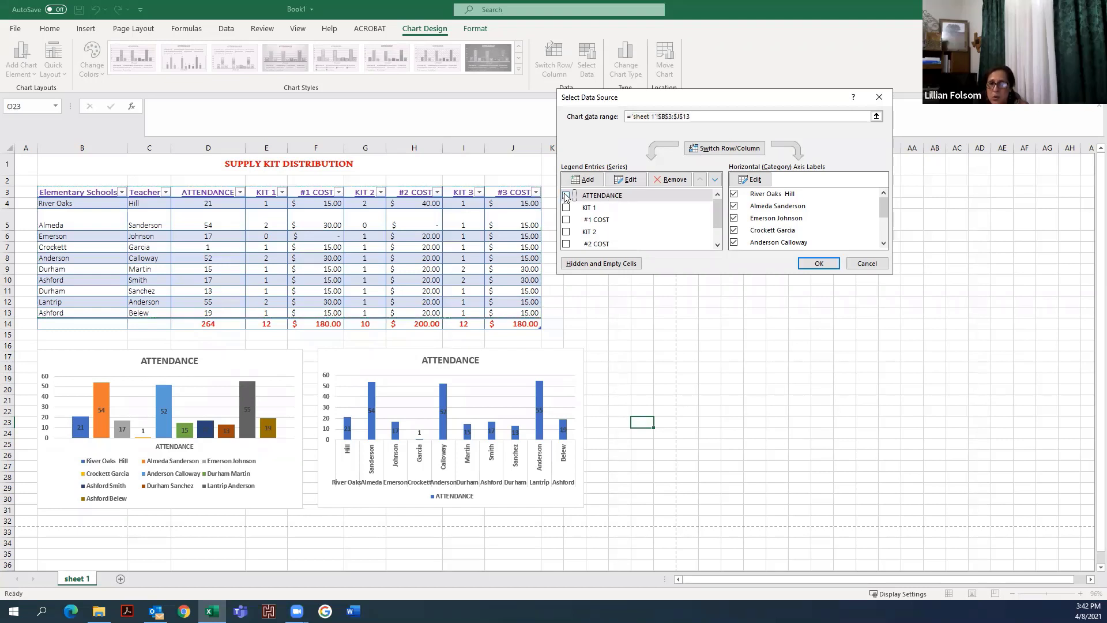
left_click(567, 220)
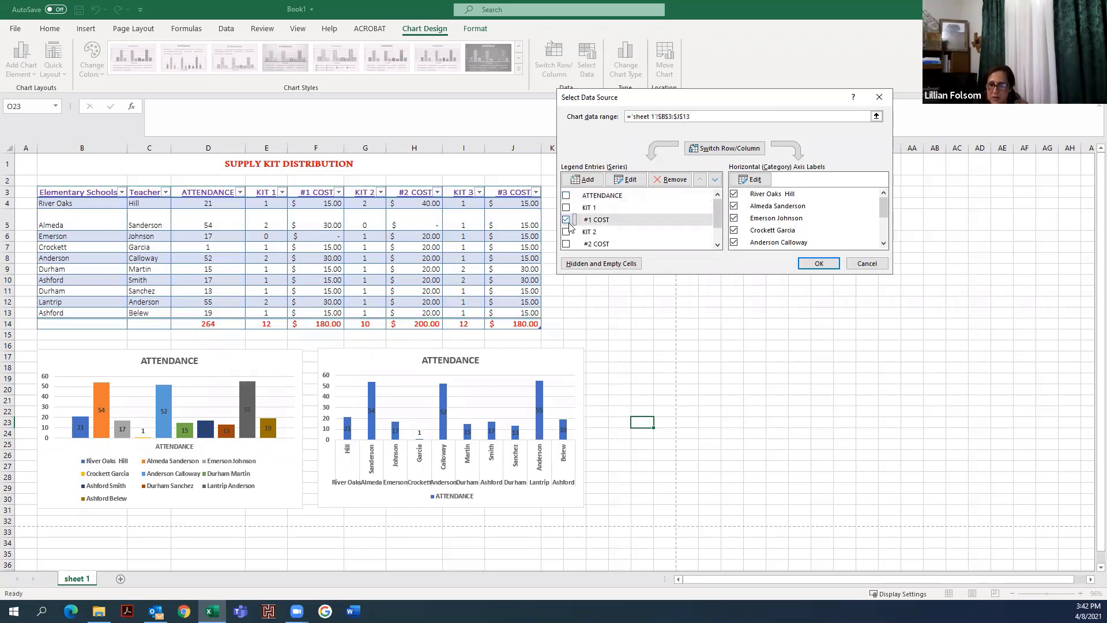
left_click(567, 244)
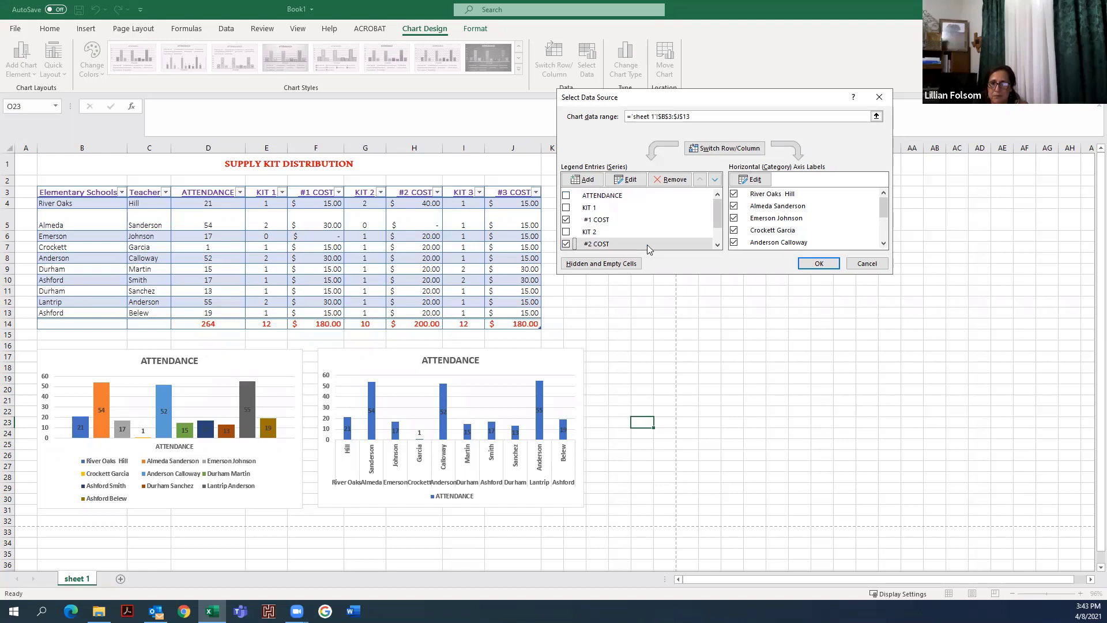
left_click(821, 263)
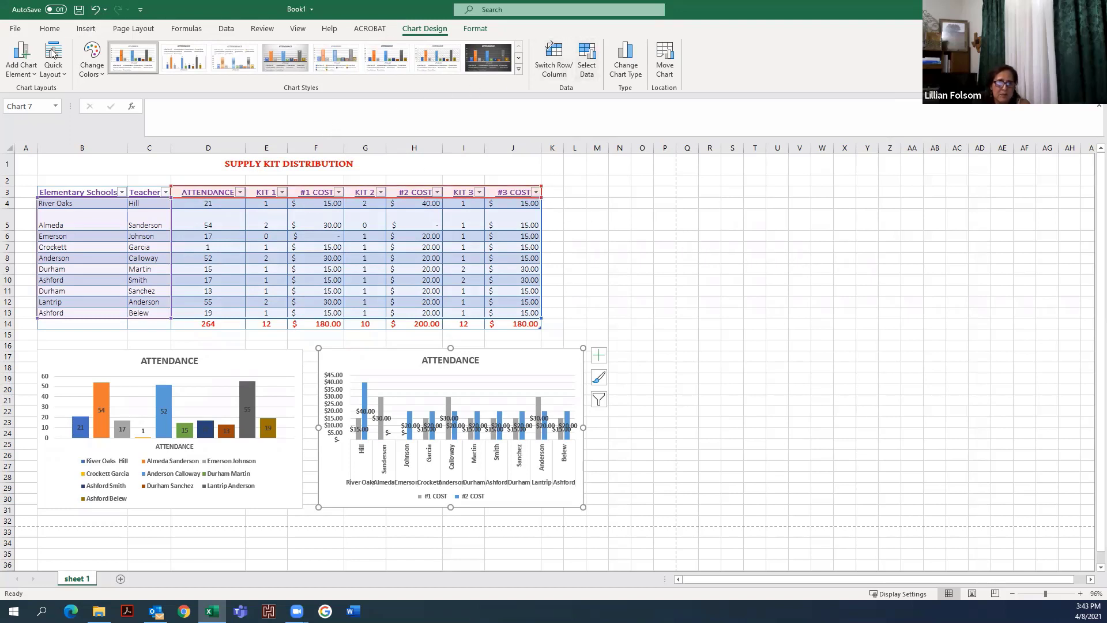
- Set the duplicate chart's data labels to Outside End
left_click(36, 75)
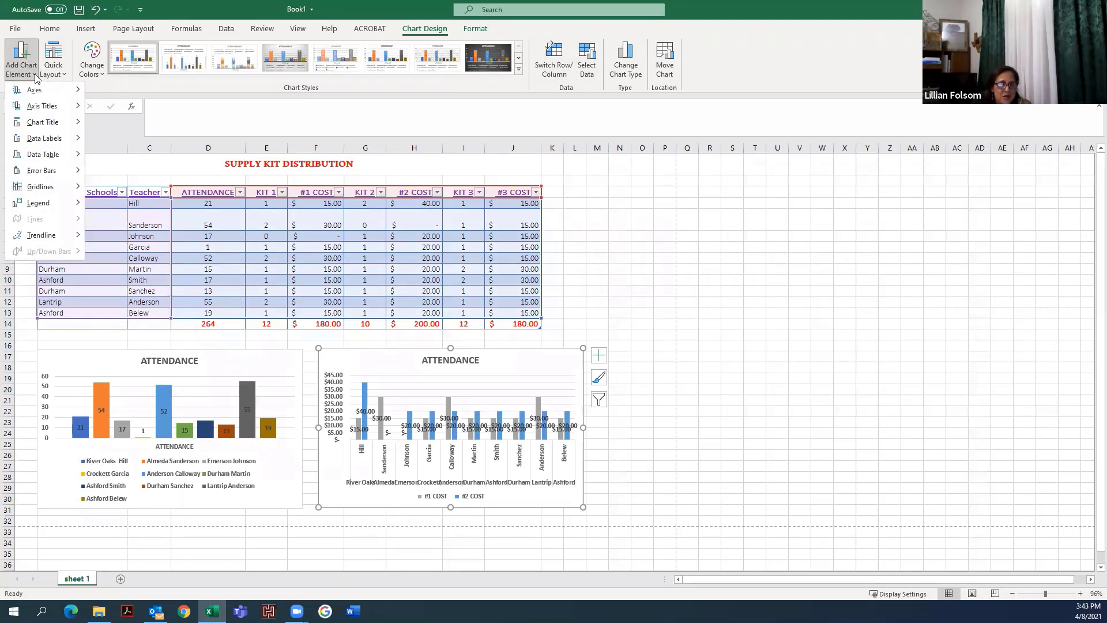
mouse_move(43, 136)
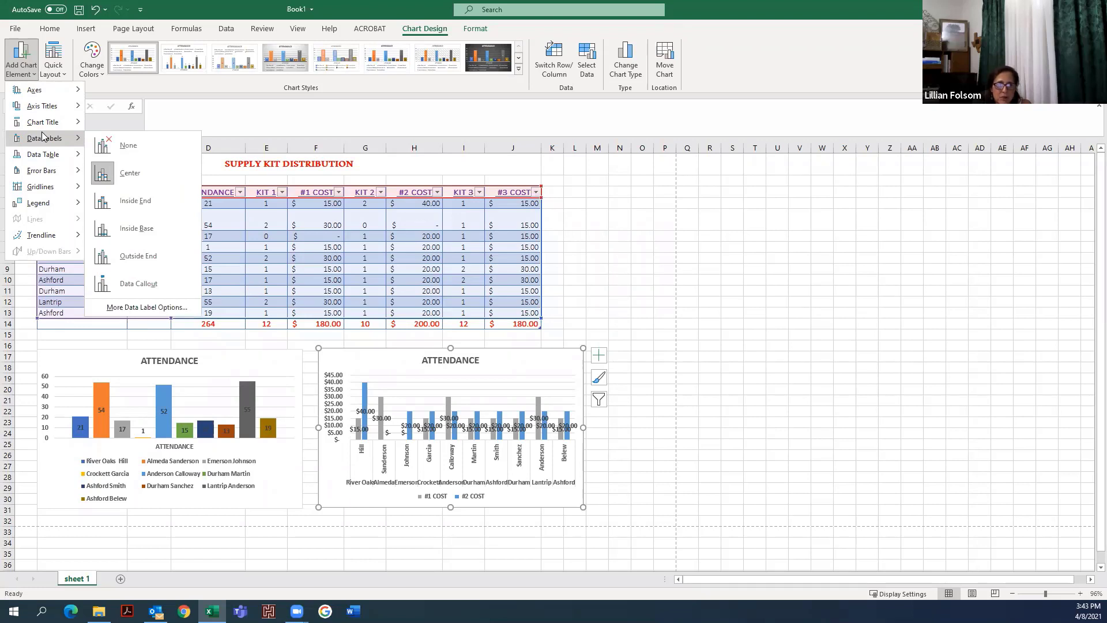
left_click(153, 255)
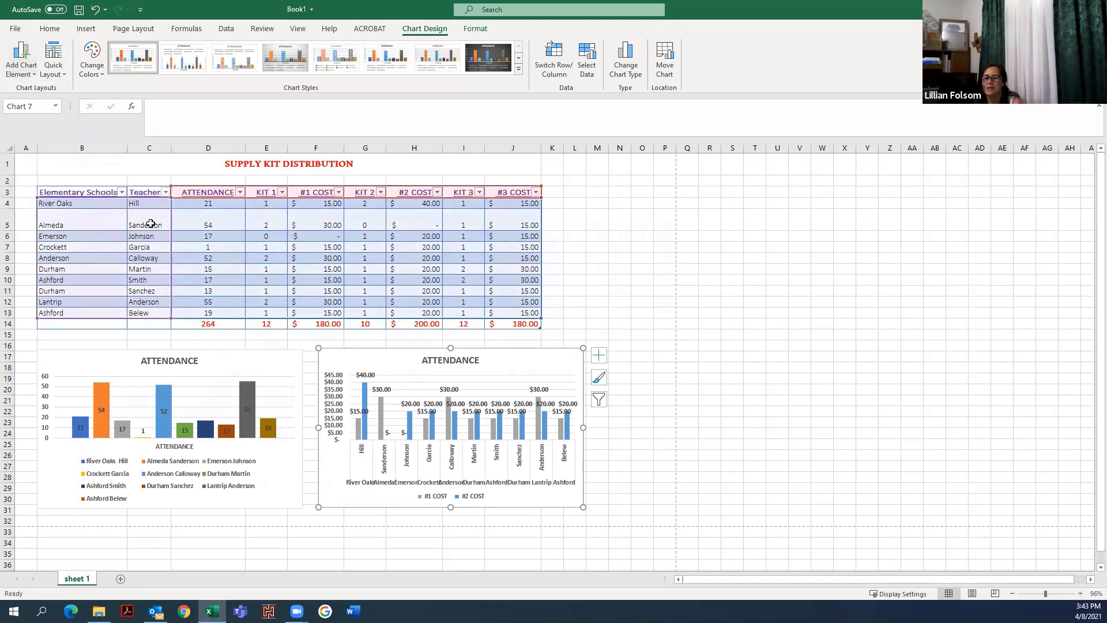
- Retitle the duplicate chart COST
left_click(629, 278)
left_click(466, 361)
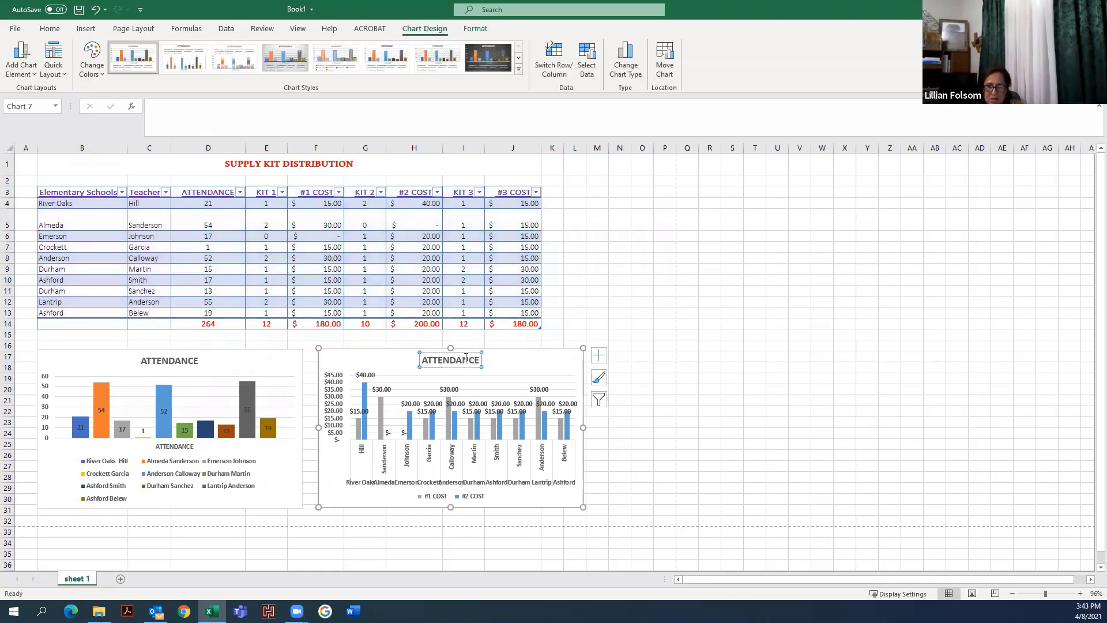
type("C")
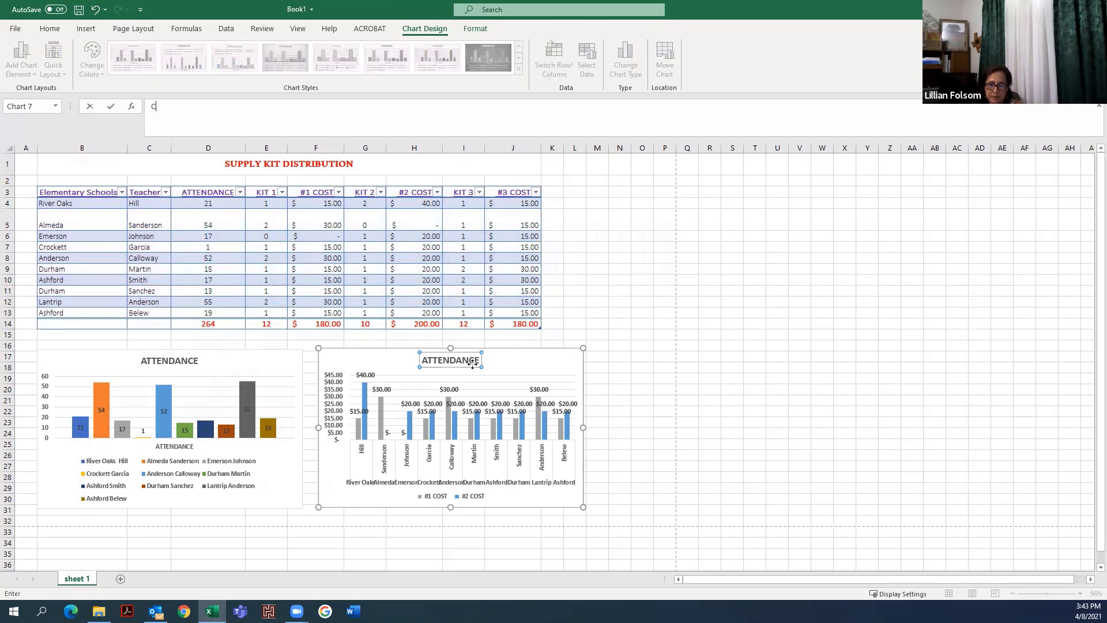
key("Return")
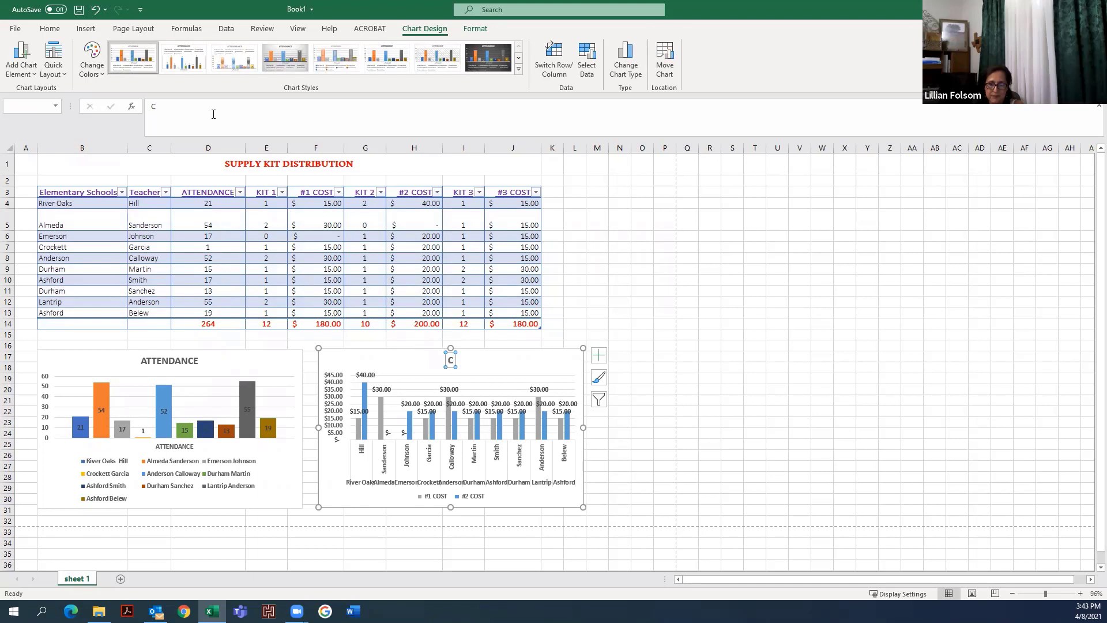
left_click(214, 115)
type("OST")
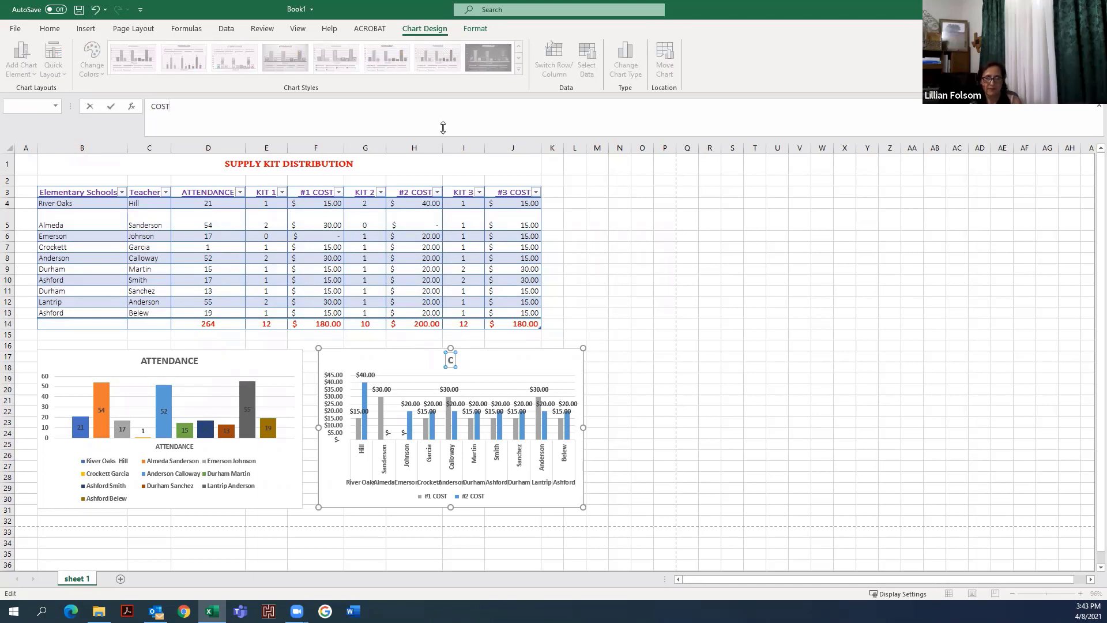
left_click(620, 292)
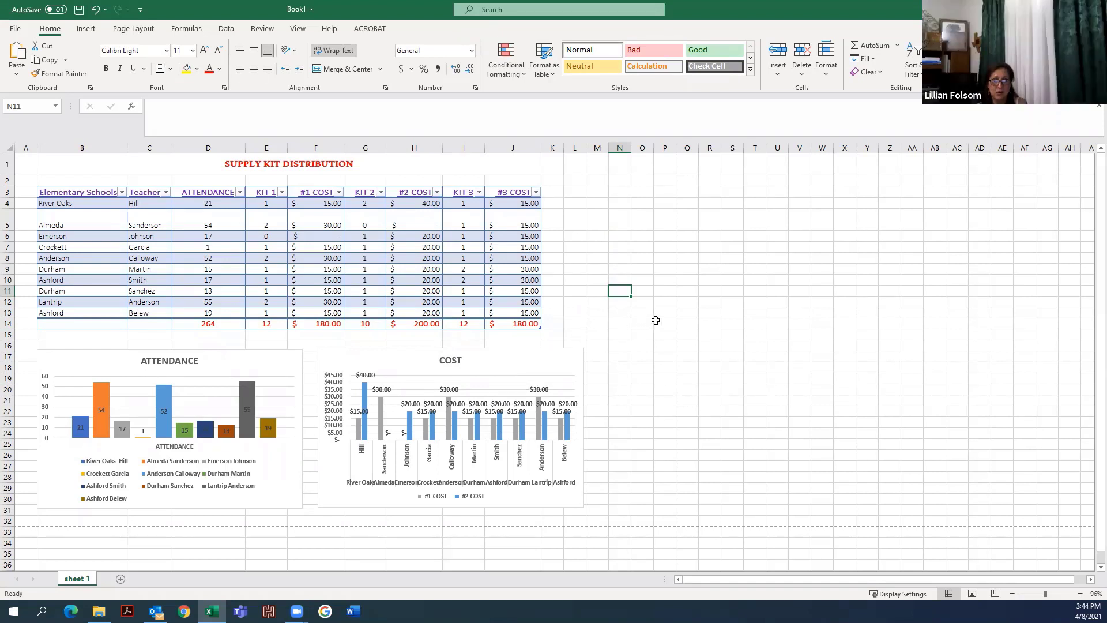
- Open the print preview of the worksheet
left_click(660, 313)
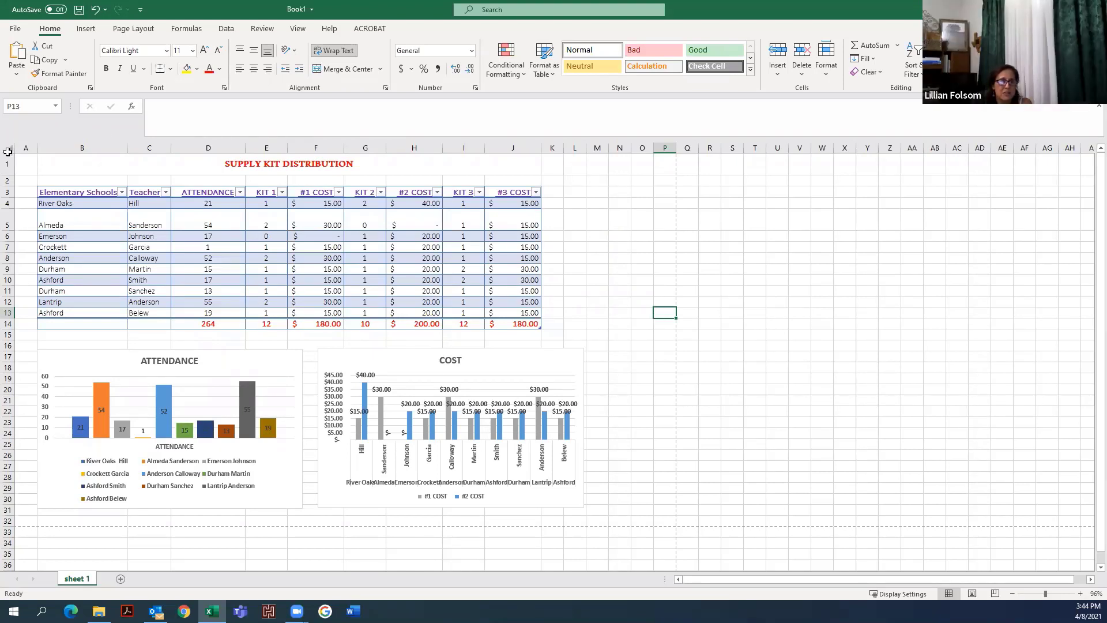
left_click(14, 29)
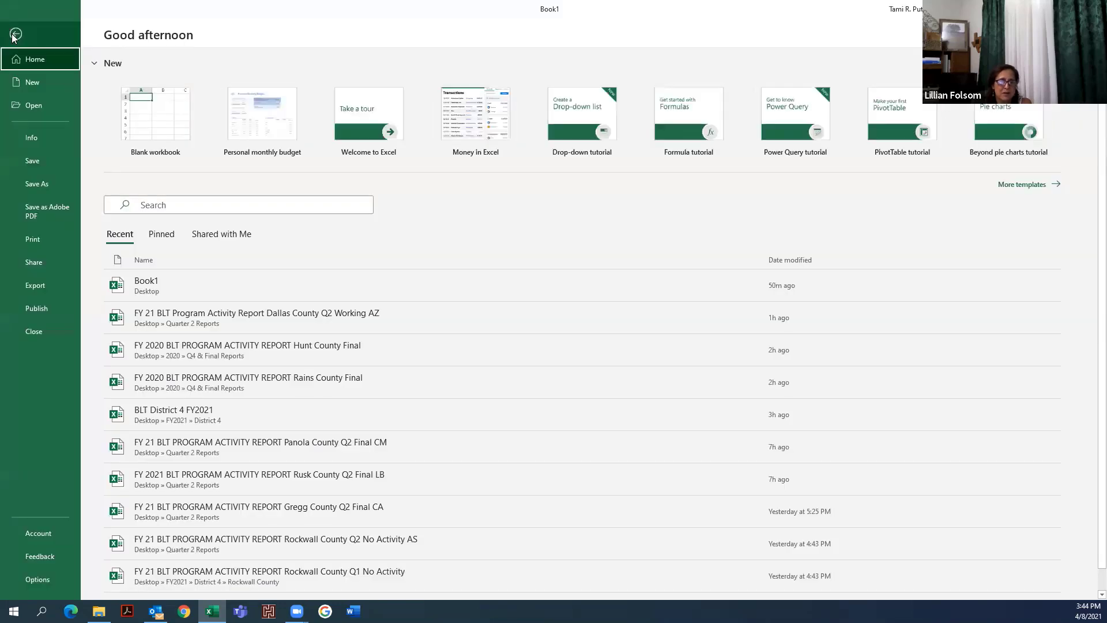
left_click(46, 244)
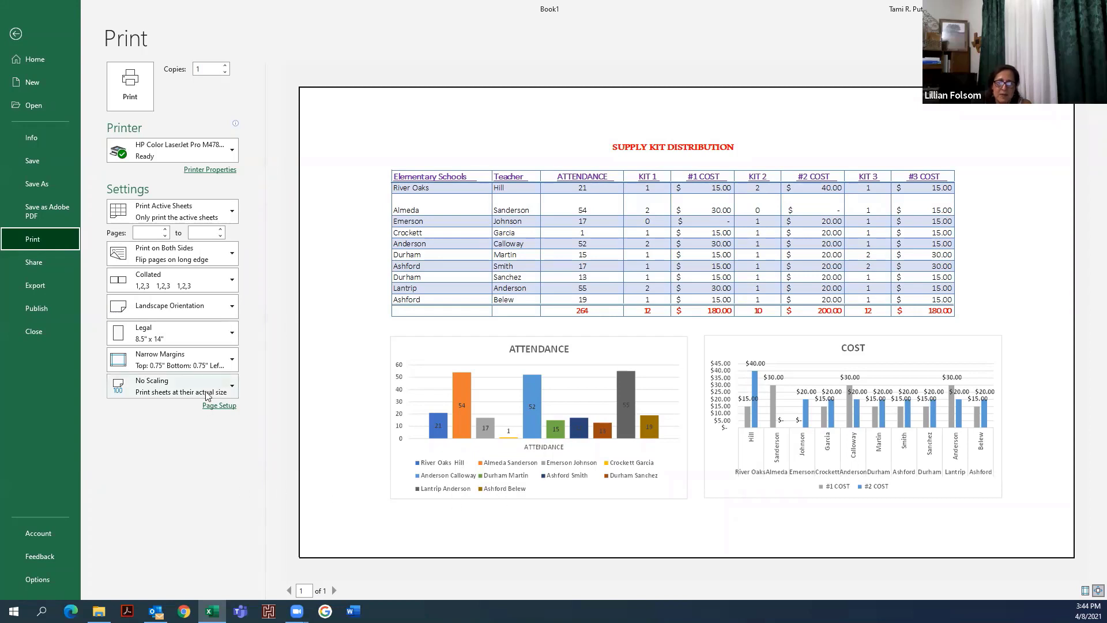
- Open Page Setup and create a custom footer with the current date in its left section
left_click(215, 405)
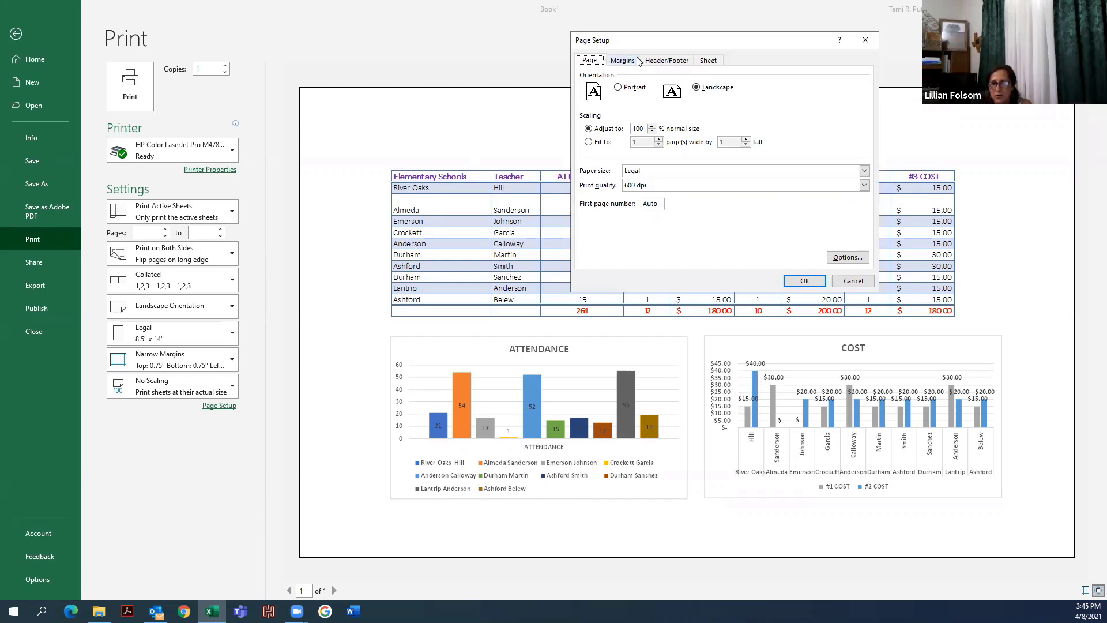
left_click(667, 60)
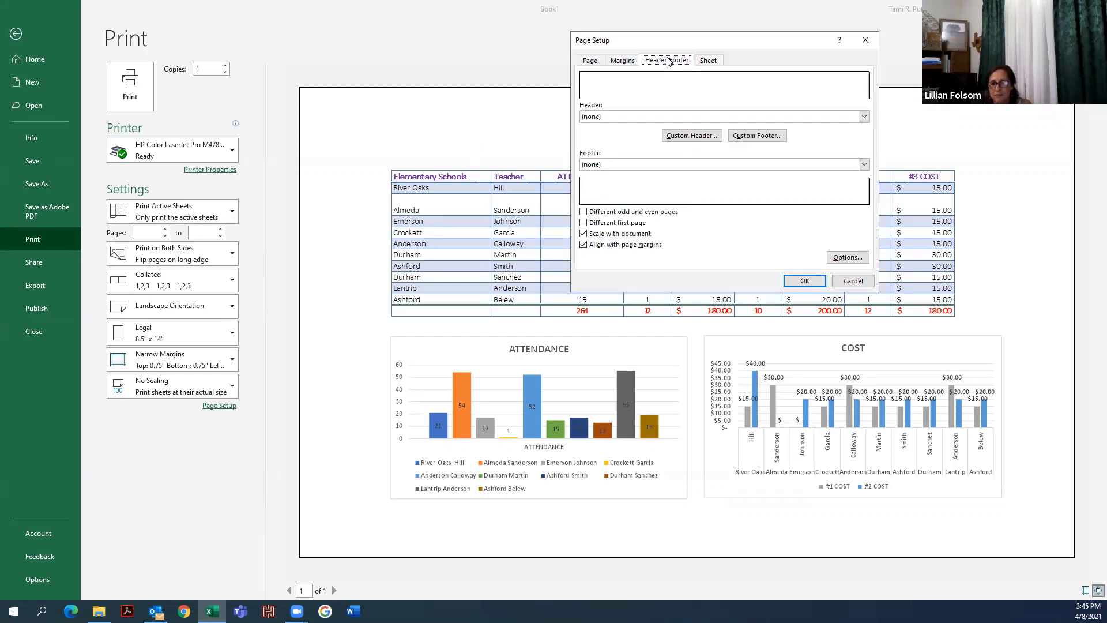
left_click(743, 139)
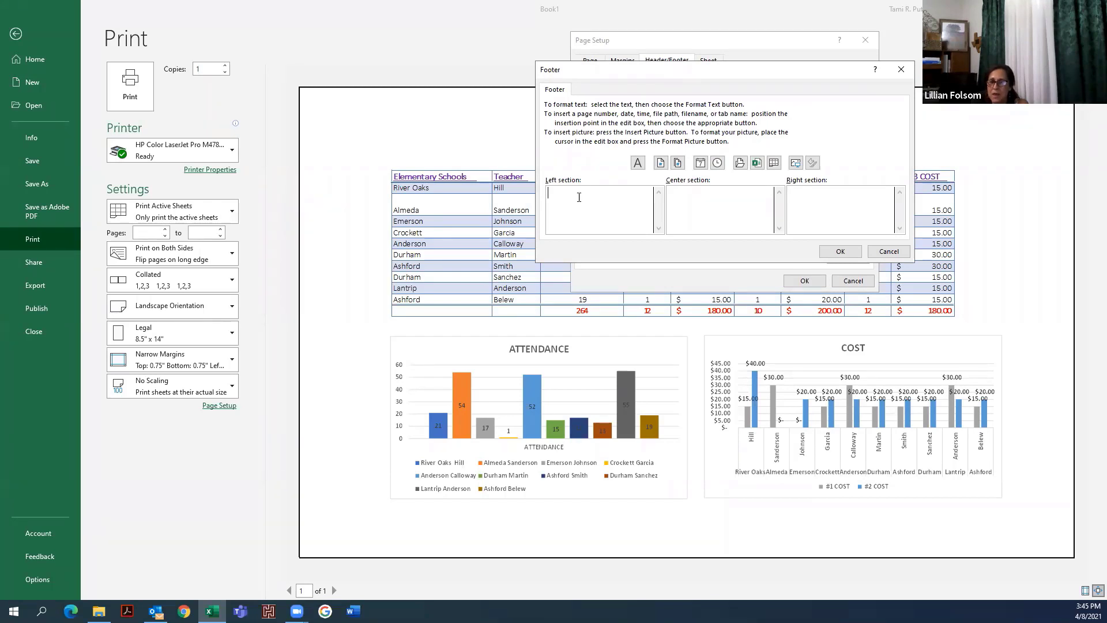
left_click(700, 163)
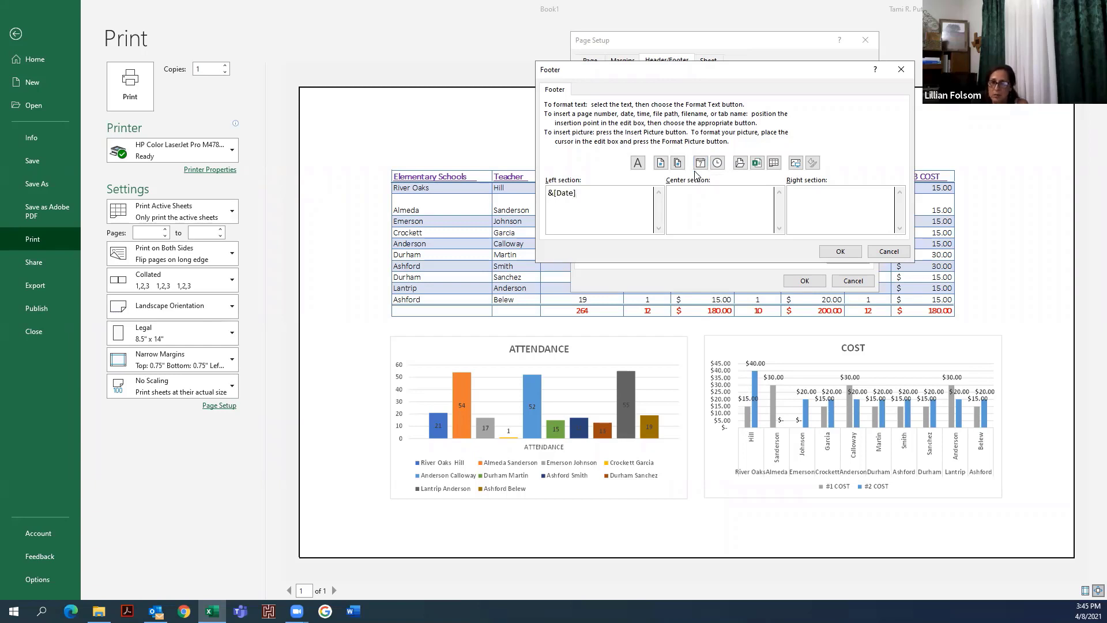
- Add the current time to the footer's right section and apply the footer
left_click(701, 194)
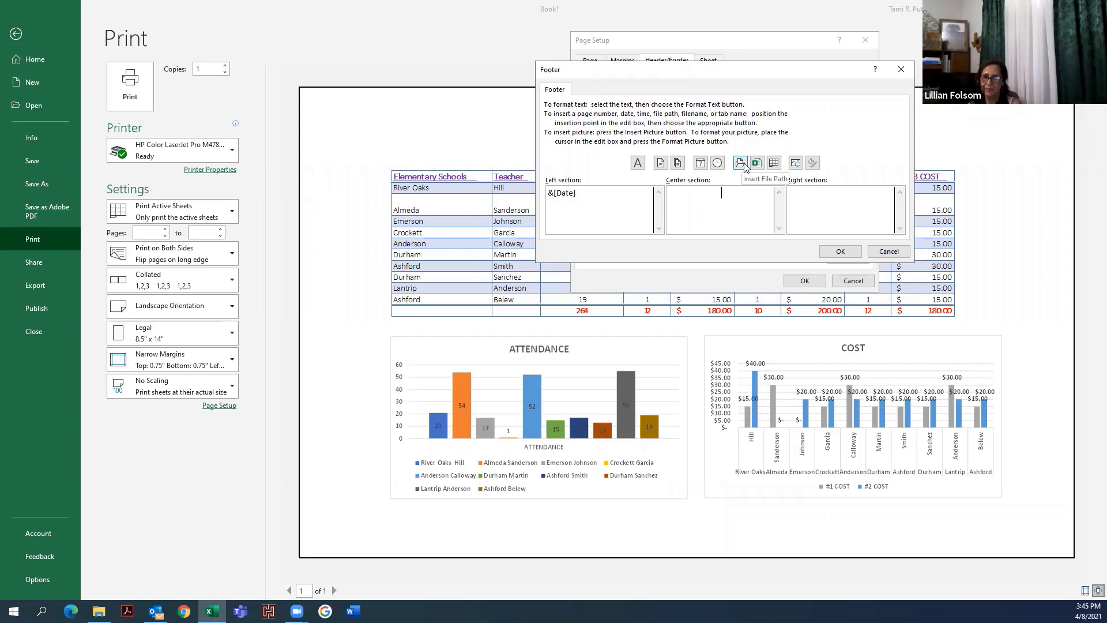
left_click(836, 196)
left_click(717, 162)
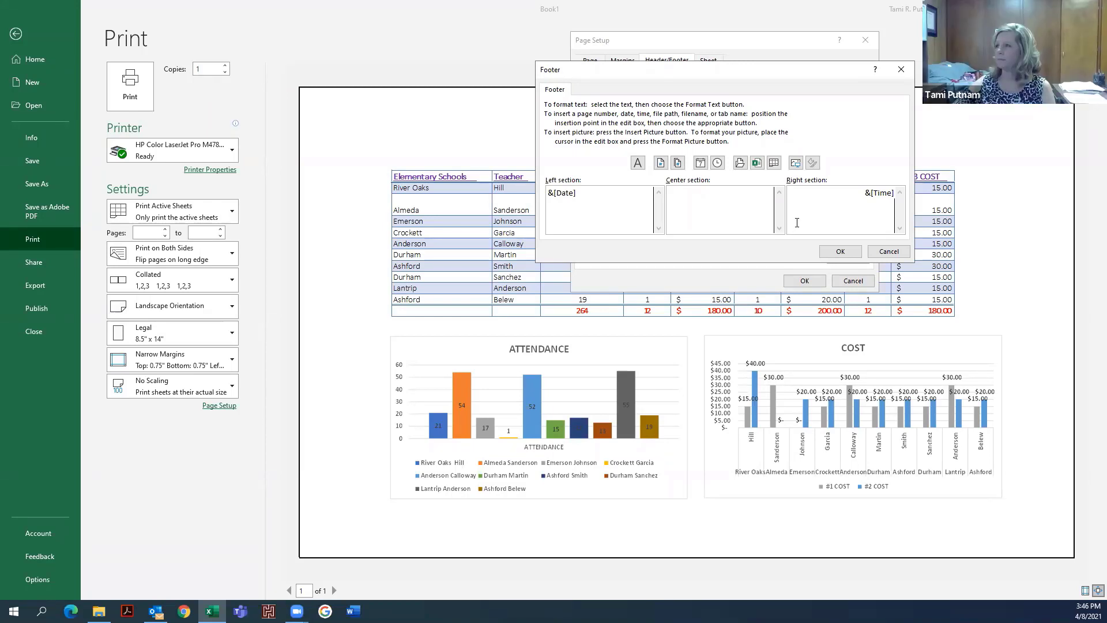
left_click(840, 251)
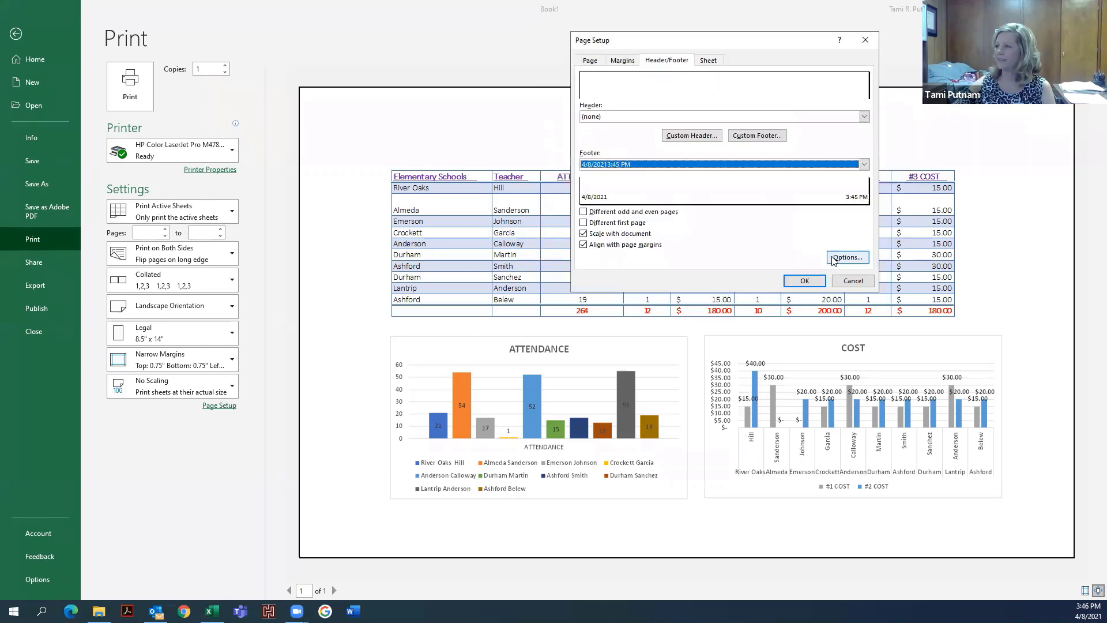
left_click(804, 281)
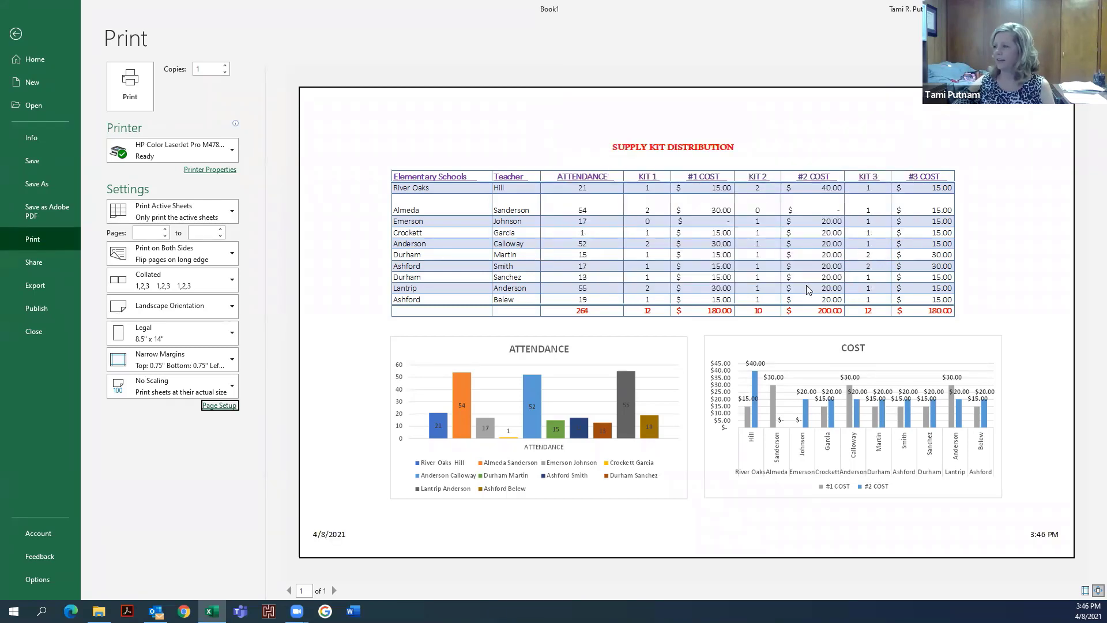